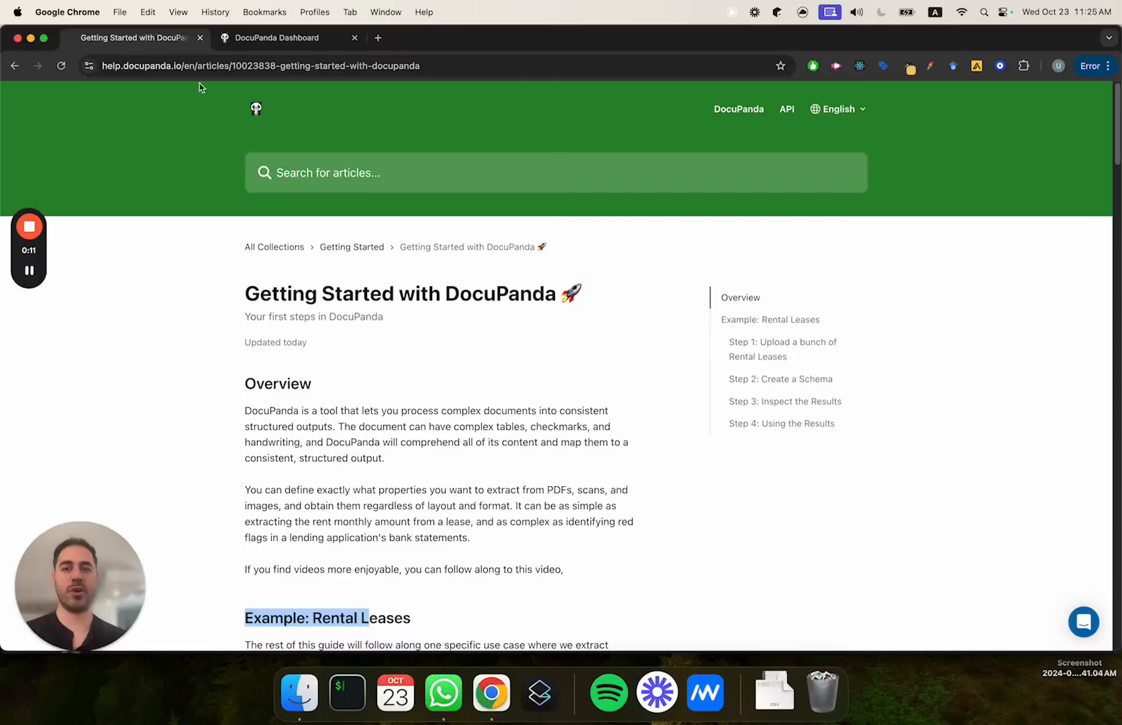
Step: Switch to Finder and go to the lease folder inside docupanda's demo folder
scroll(266, 197, "down", 3)
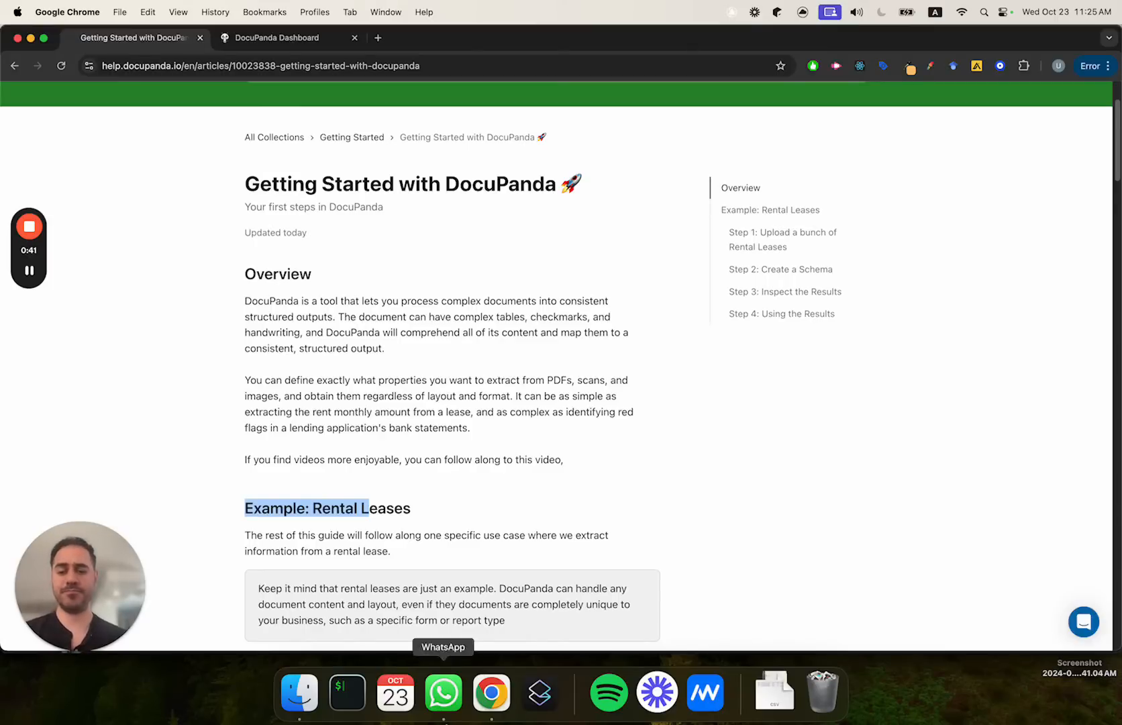
left_click(299, 691)
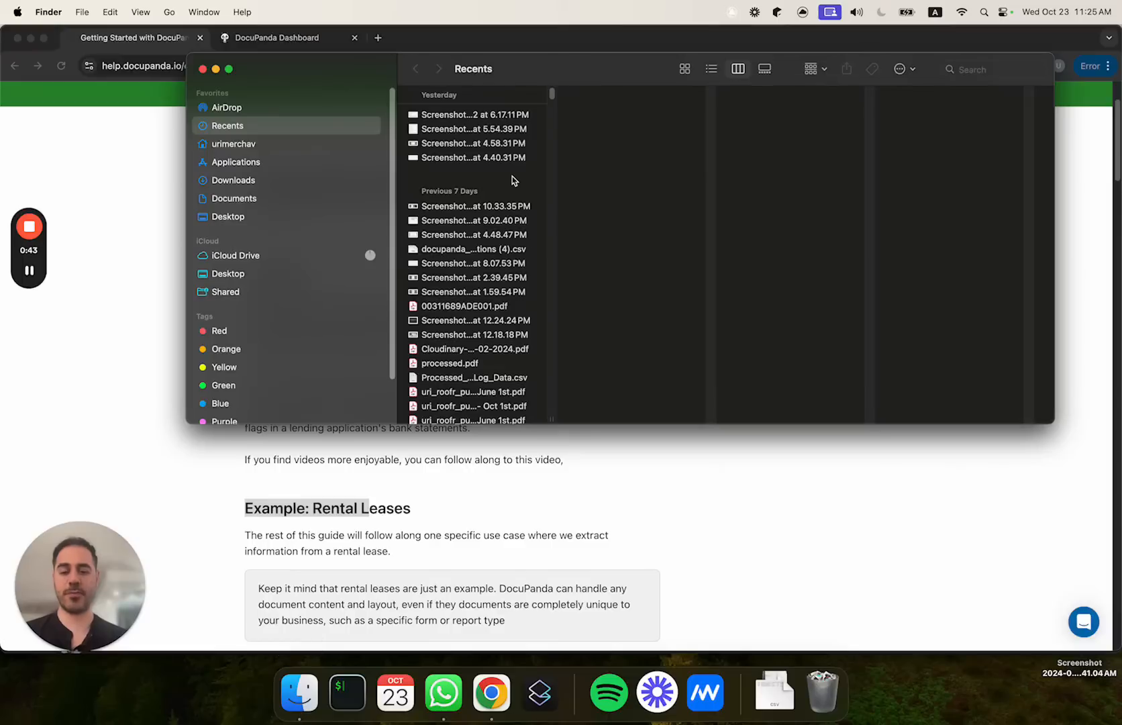
key("super+shift+g")
key("Return")
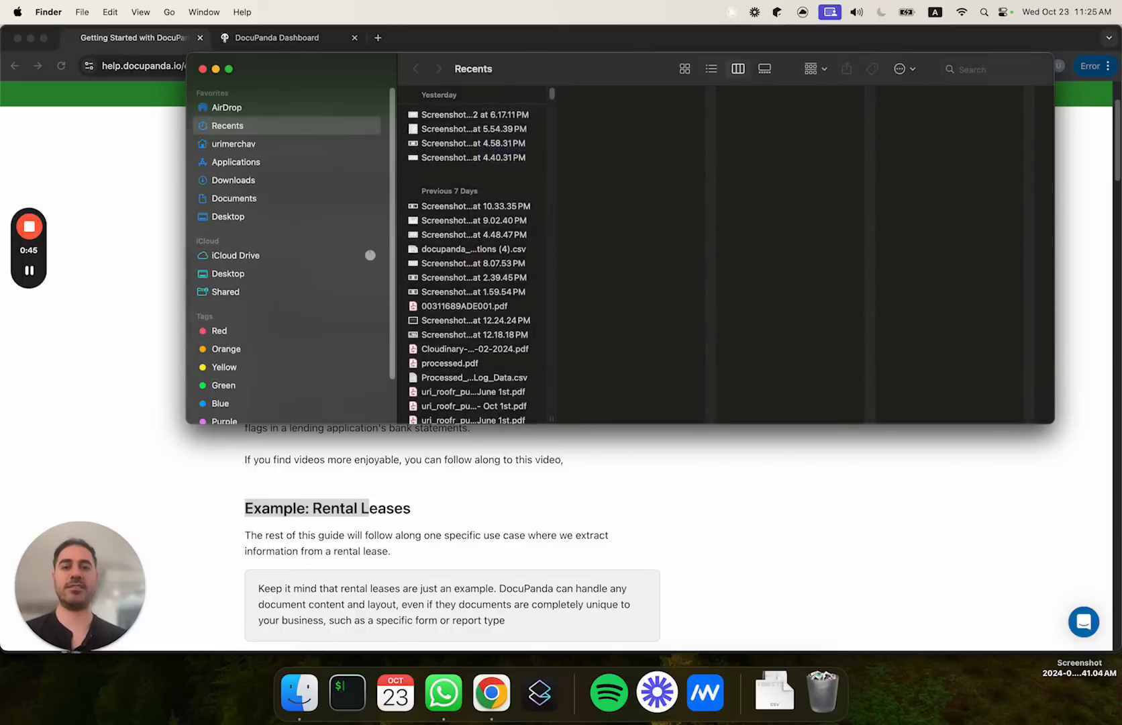
key("Right")
key("Down")
key("Up")
key("Down")
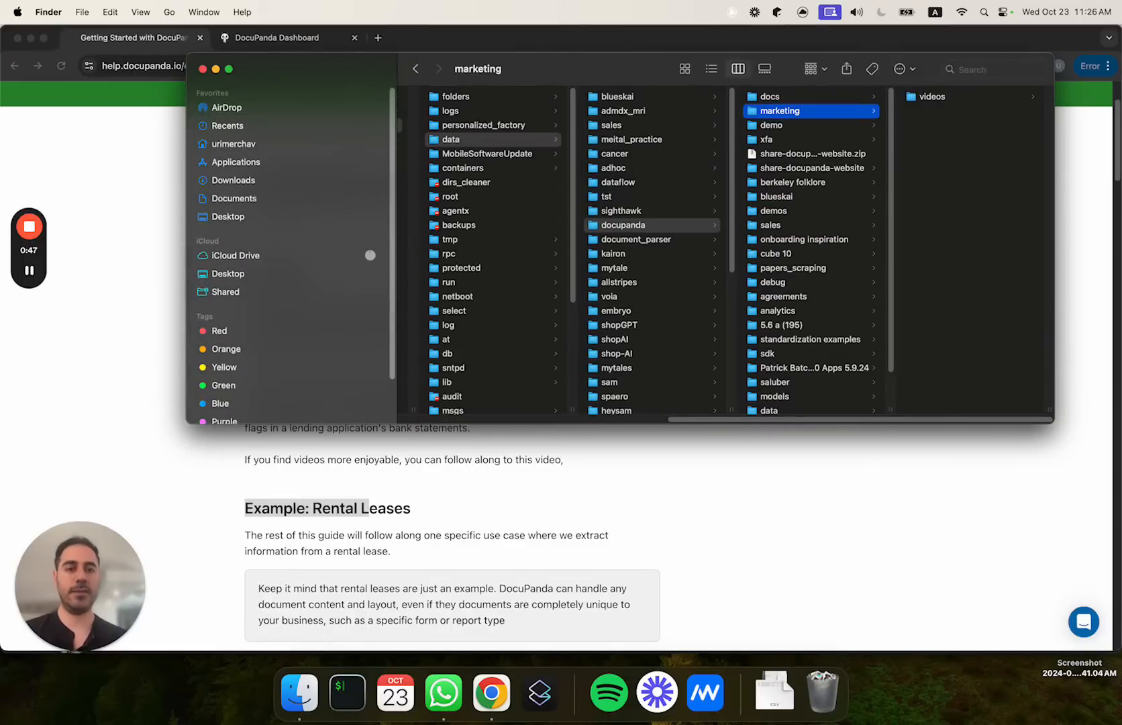
key("Down")
key("Down")
key("Up")
key("Right")
key("Down")
key("Down")
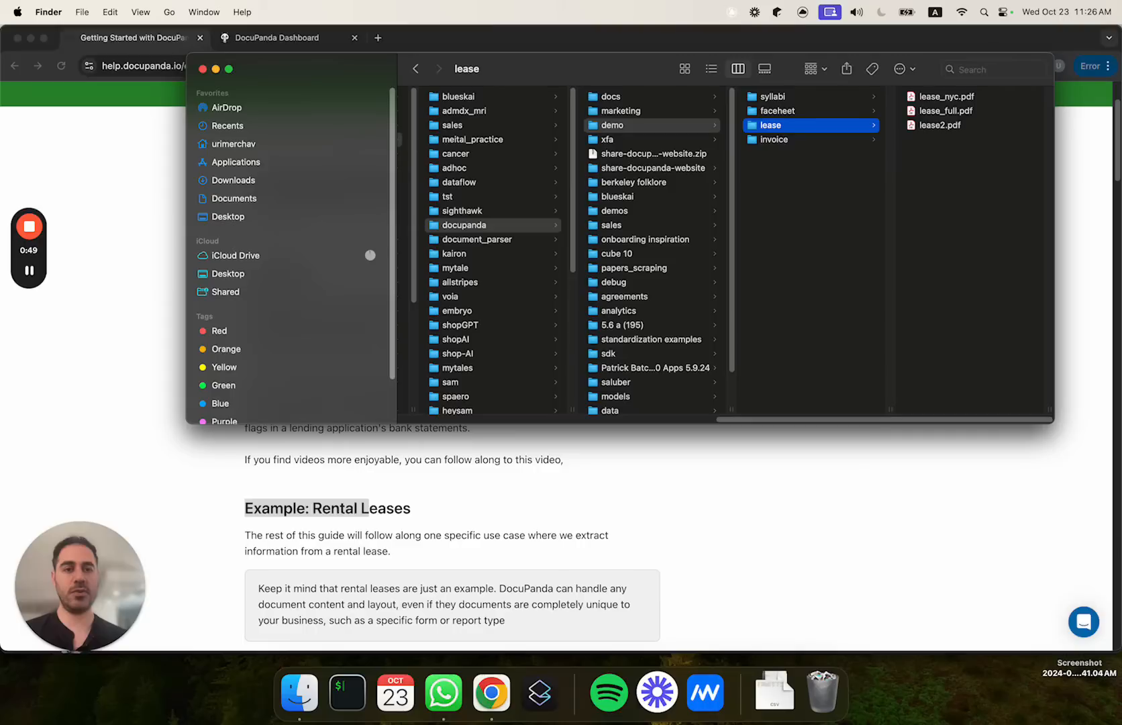
Step: Open lease_nyc.pdf in Acrobat Reader and skim through its pages to the end
key("Right")
key("super+o")
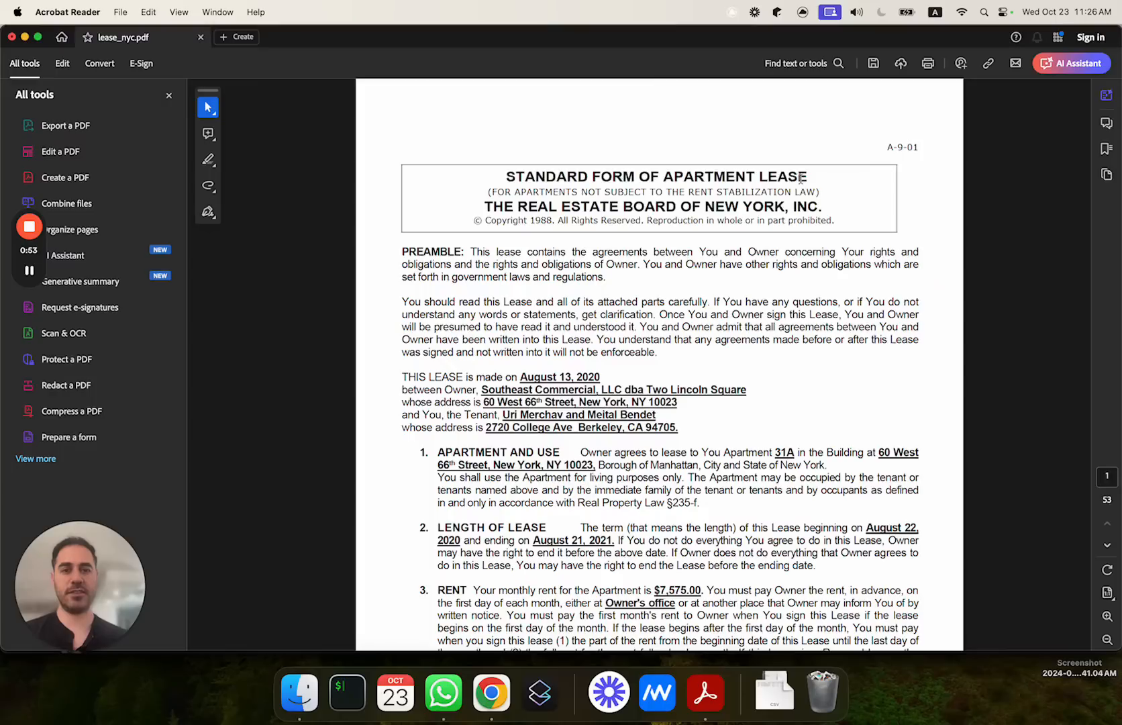
scroll(801, 177, "down", 20)
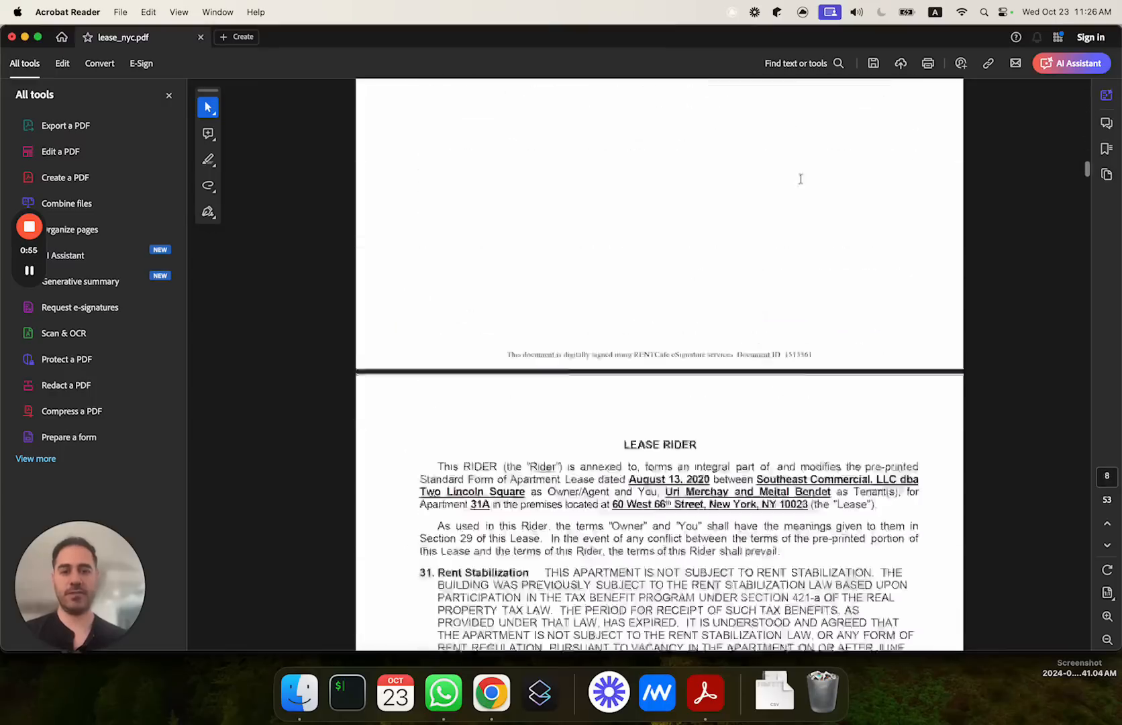
scroll(801, 178, "down", 20)
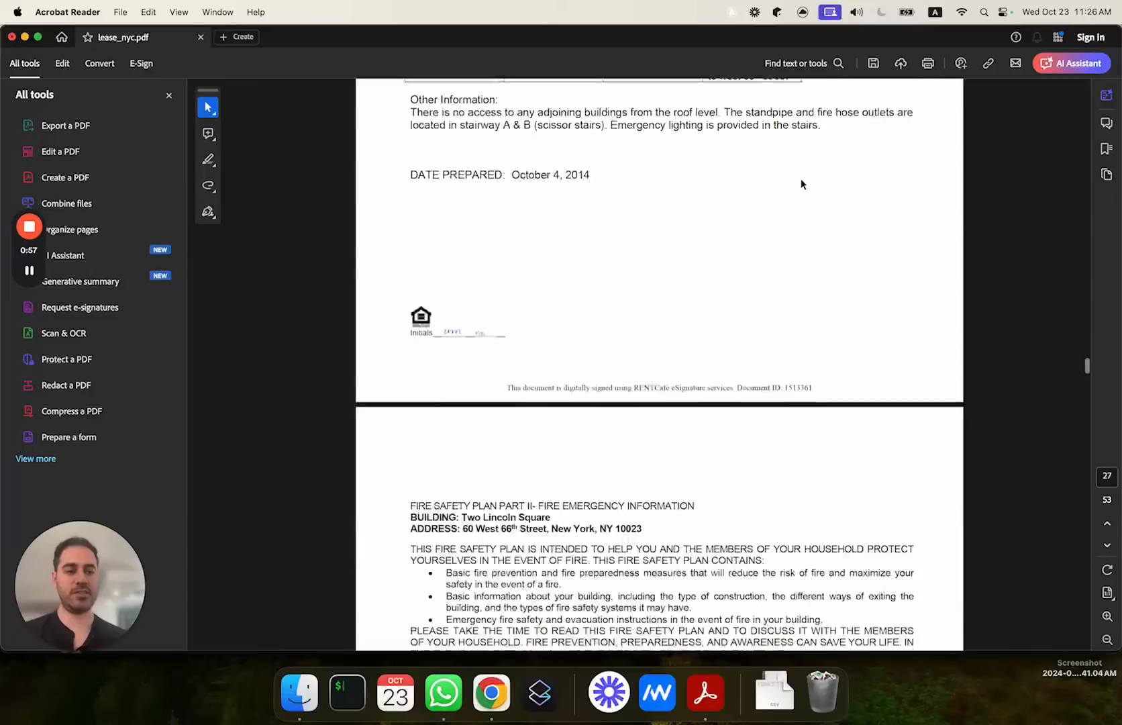
scroll(801, 178, "down", 20)
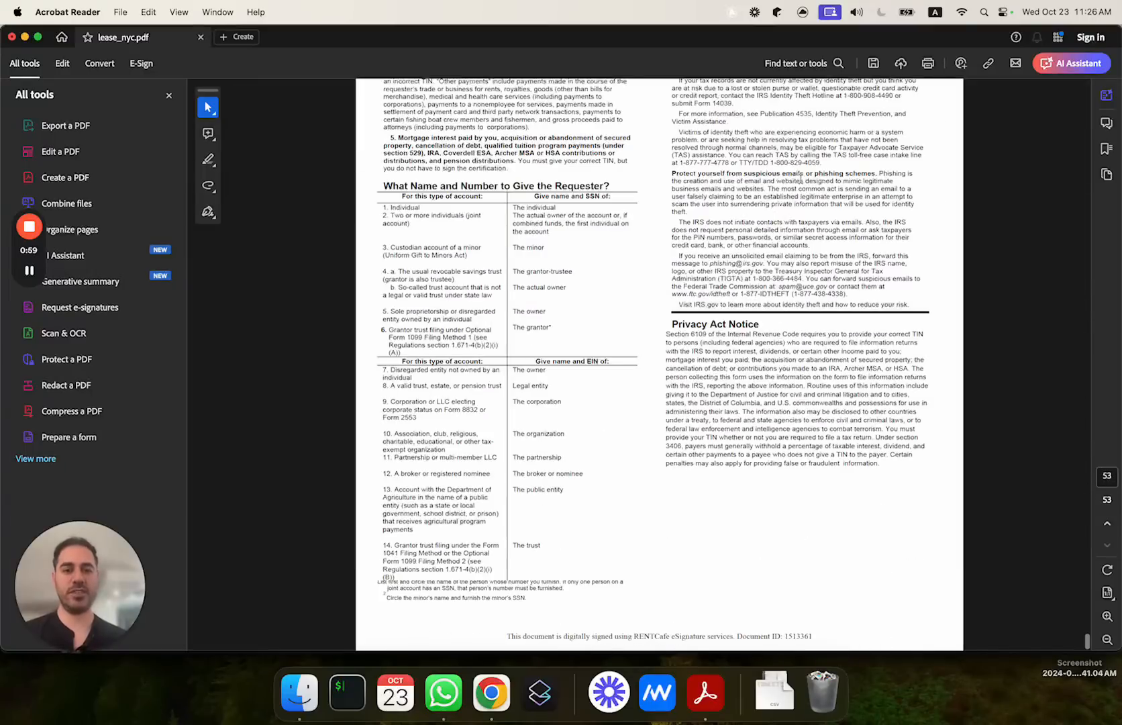
scroll(801, 178, "up", 18)
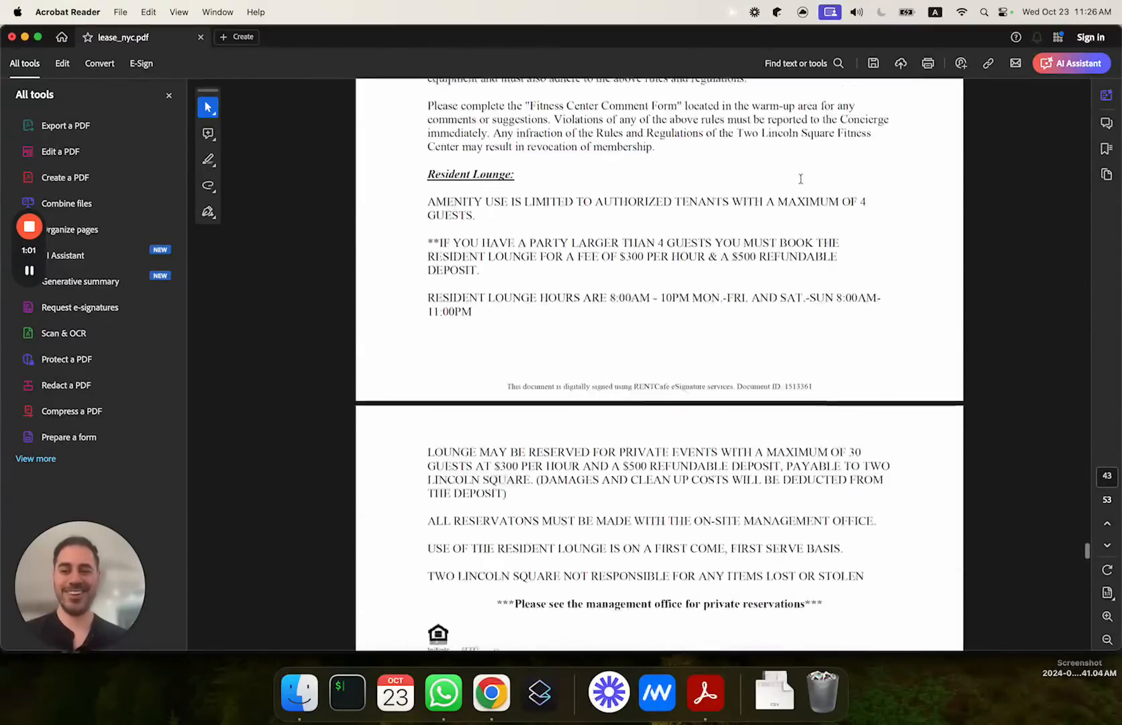
Step: Switch back to Chrome and bring up the DocuPanda dashboard's Documents page
key("super+Tab")
key("super+Tab")
key("super+Tab")
key("Tab")
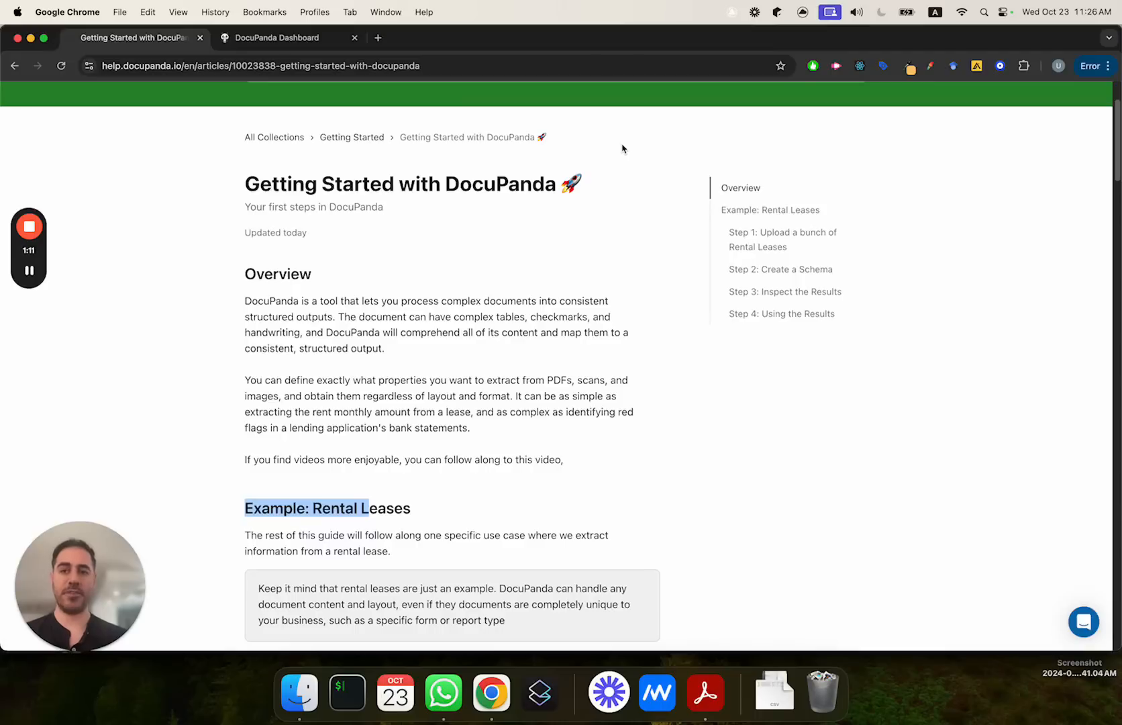
key("ctrl+Tab")
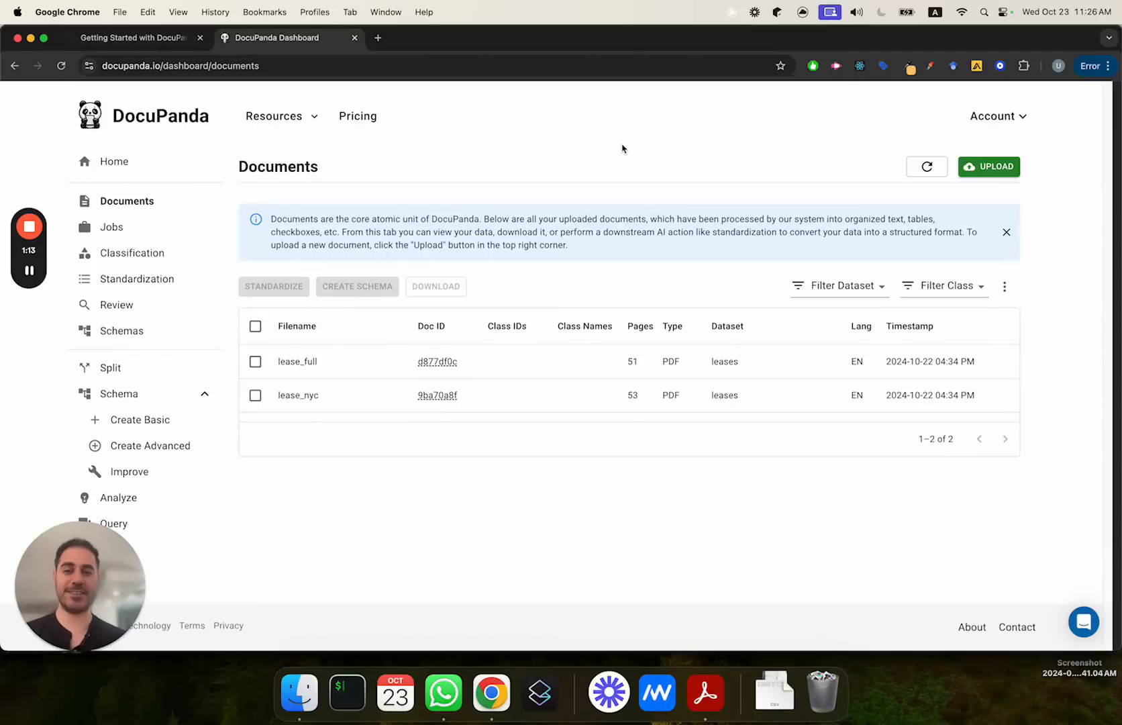
Step: Start a new document upload and add lease_nyc.pdf and lease_full.pdf from the Finder lease folder
left_click(987, 169)
left_click(301, 702)
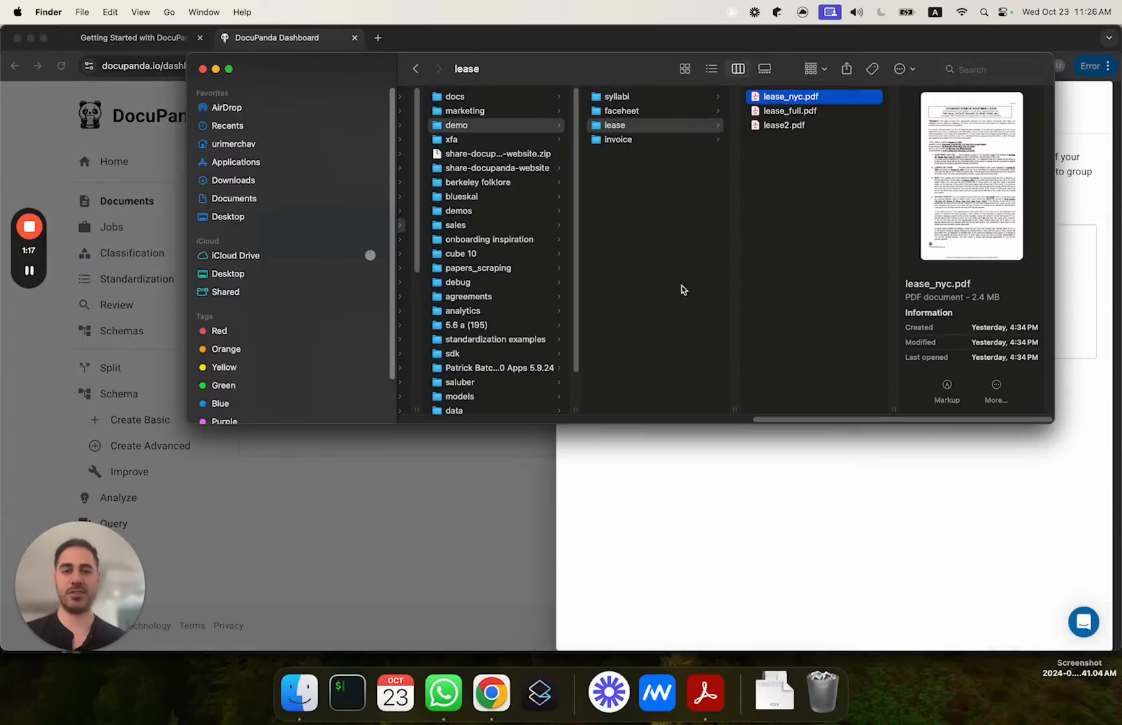
left_click(799, 111, "shift")
left_click_drag(799, 110, 872, 282)
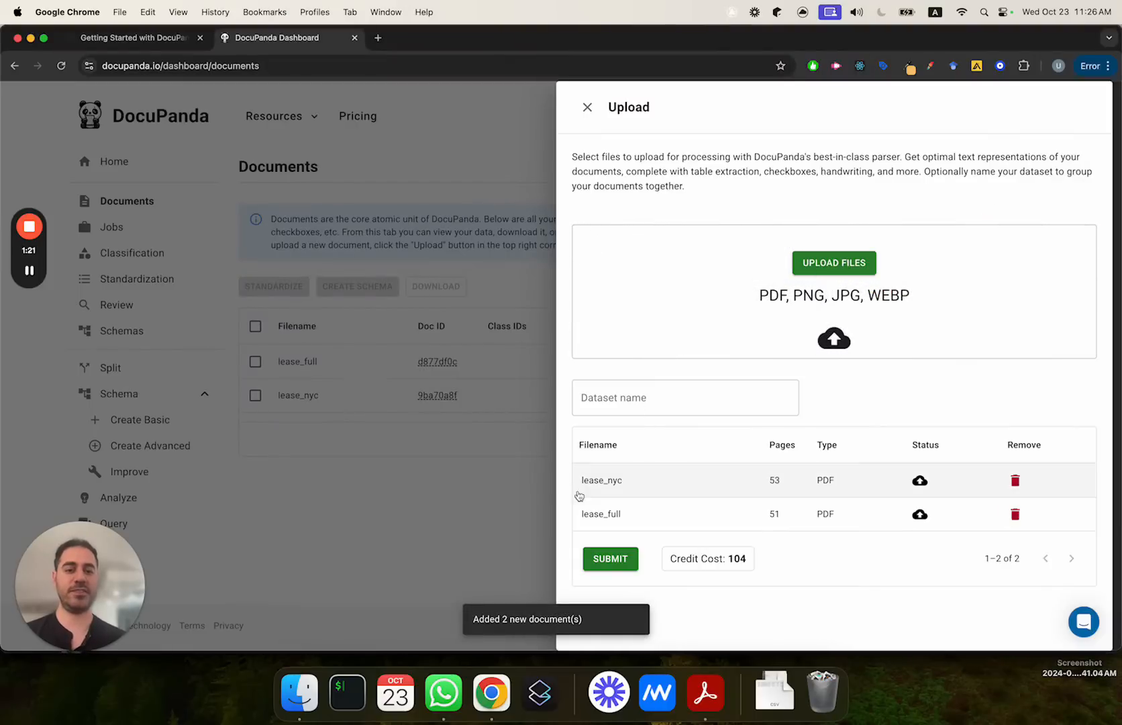
Step: Assign the uploaded files to a dataset named leases-2, submit them for parsing and close the upload form
left_click(644, 398)
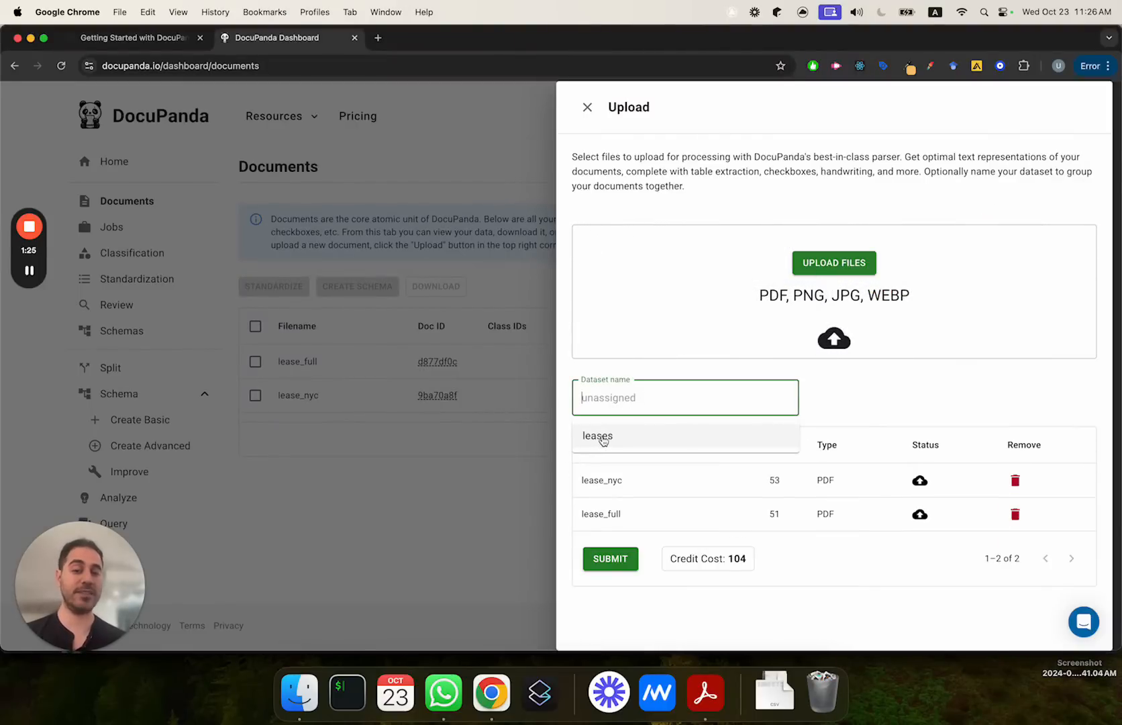
type("leases-2")
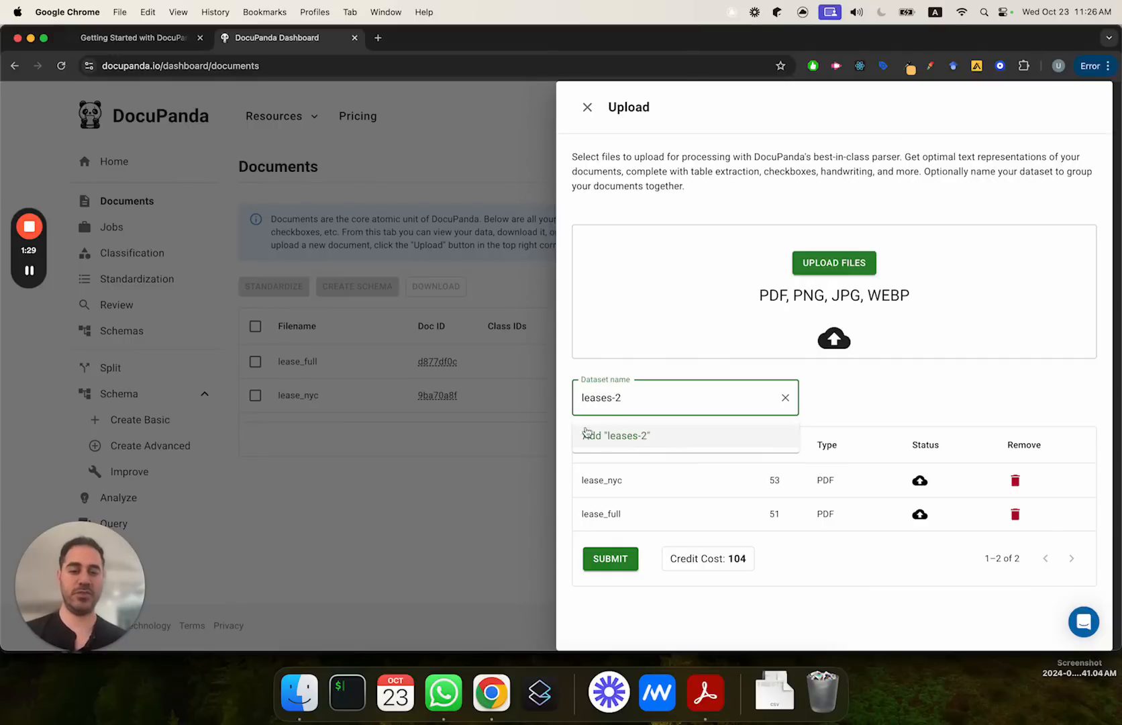
left_click(894, 403)
left_click(621, 564)
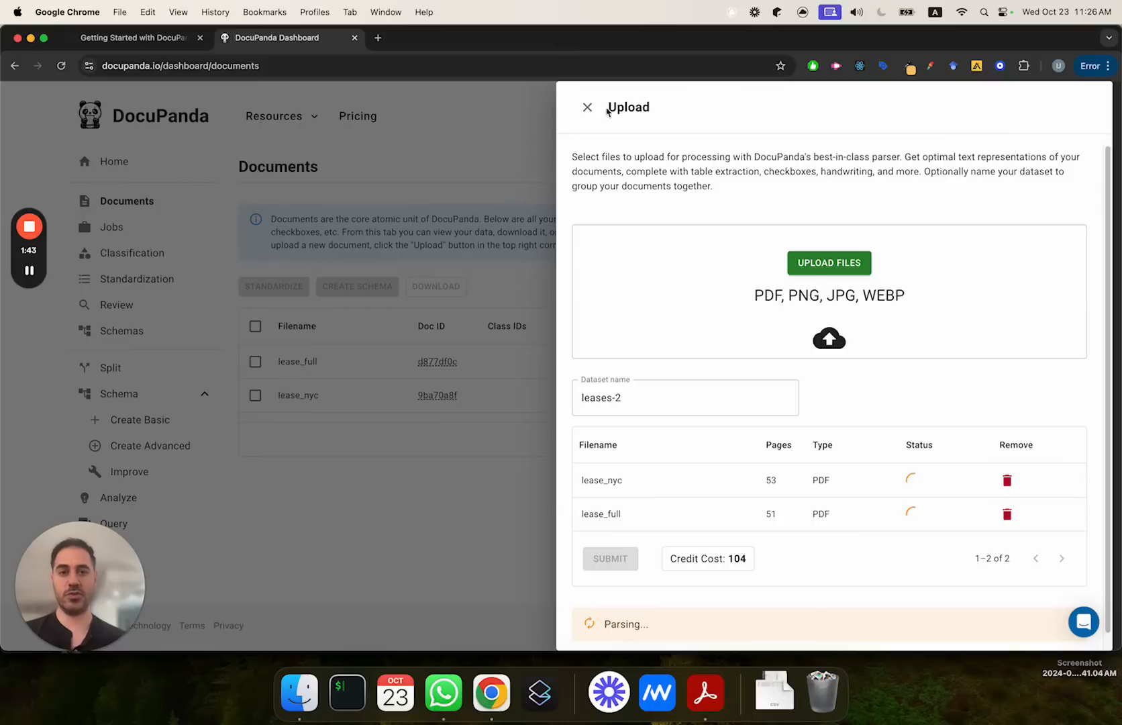
left_click(511, 152)
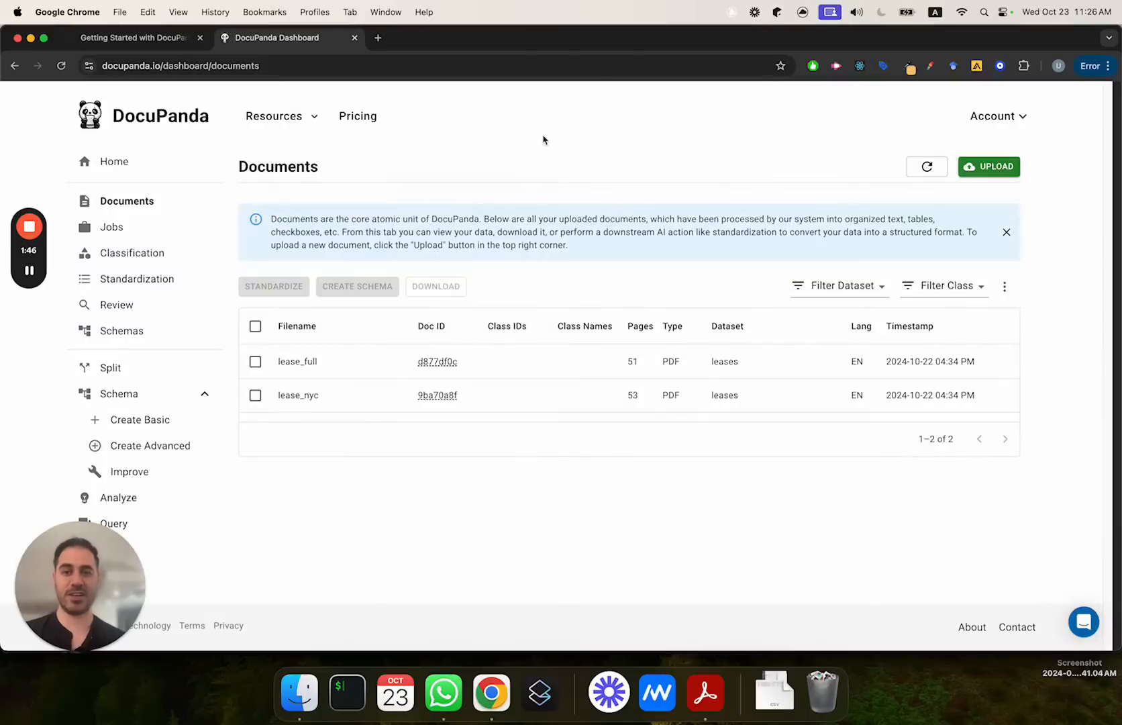
Step: Examine the parsed result of the lease_full document on pages 1 to 3, comparing it with the original
left_click(259, 328)
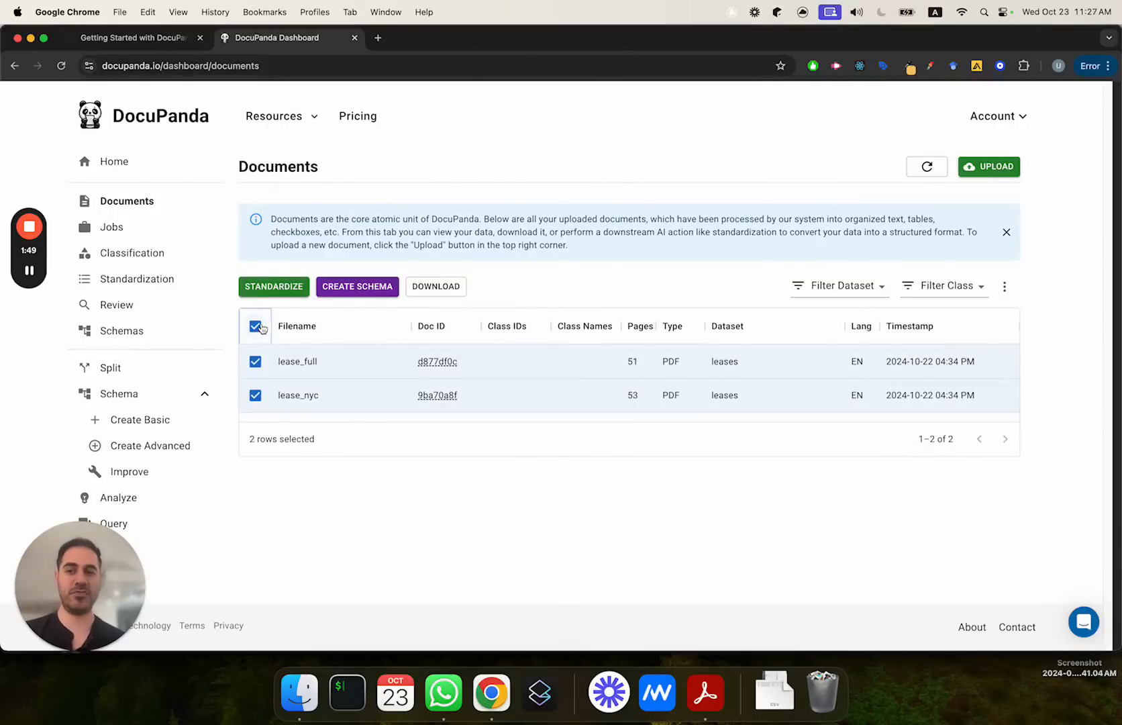
left_click(261, 327)
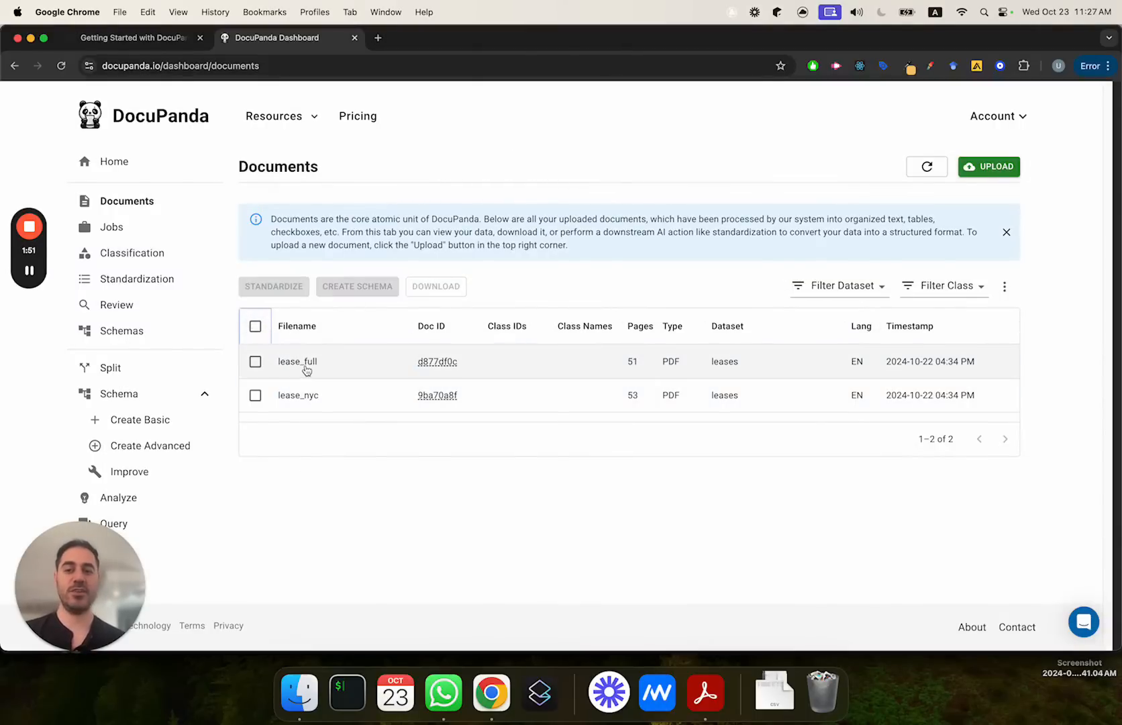
left_click(357, 370)
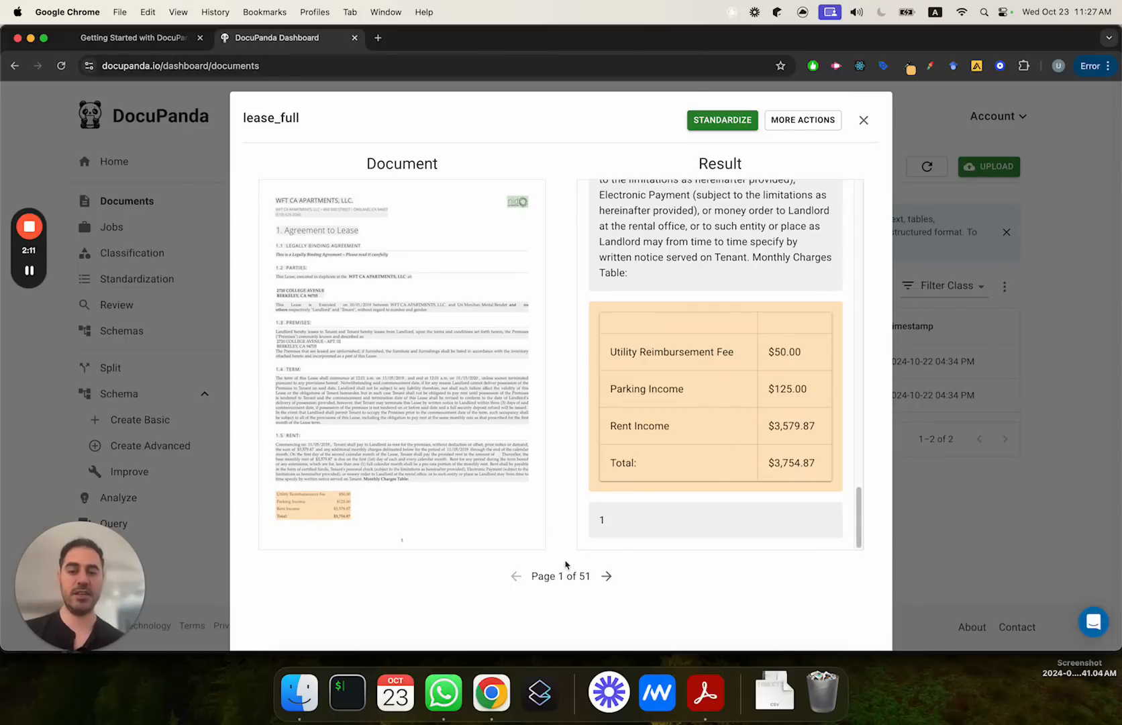
left_click(606, 576)
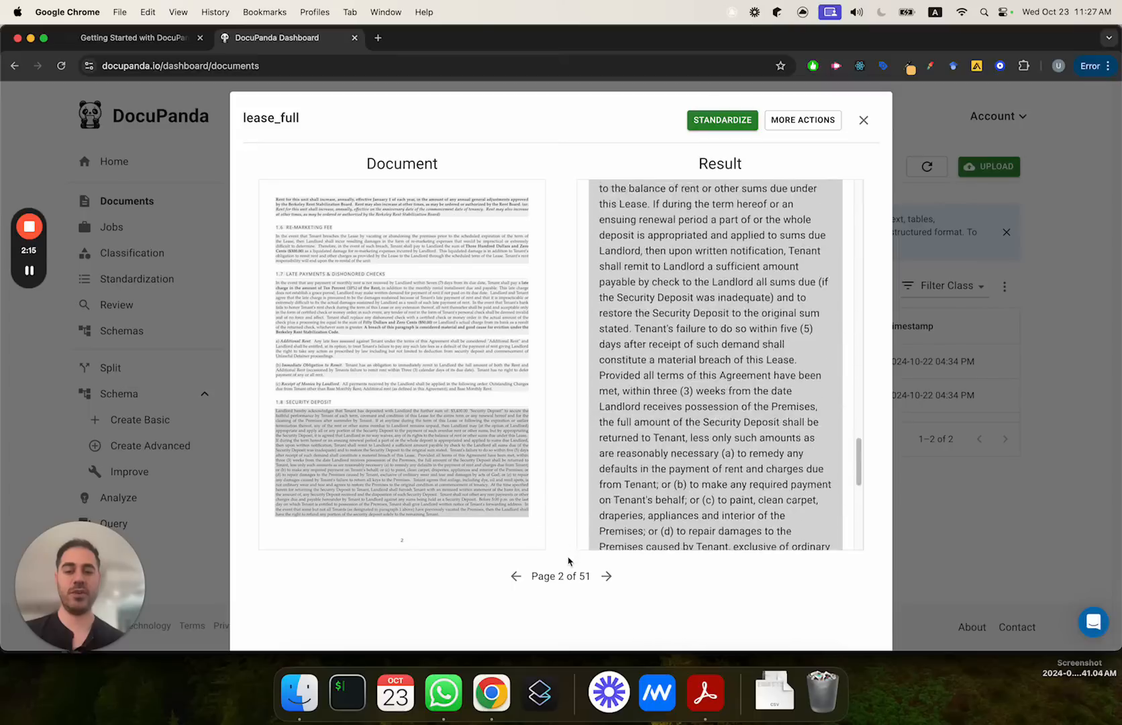
left_click(606, 576)
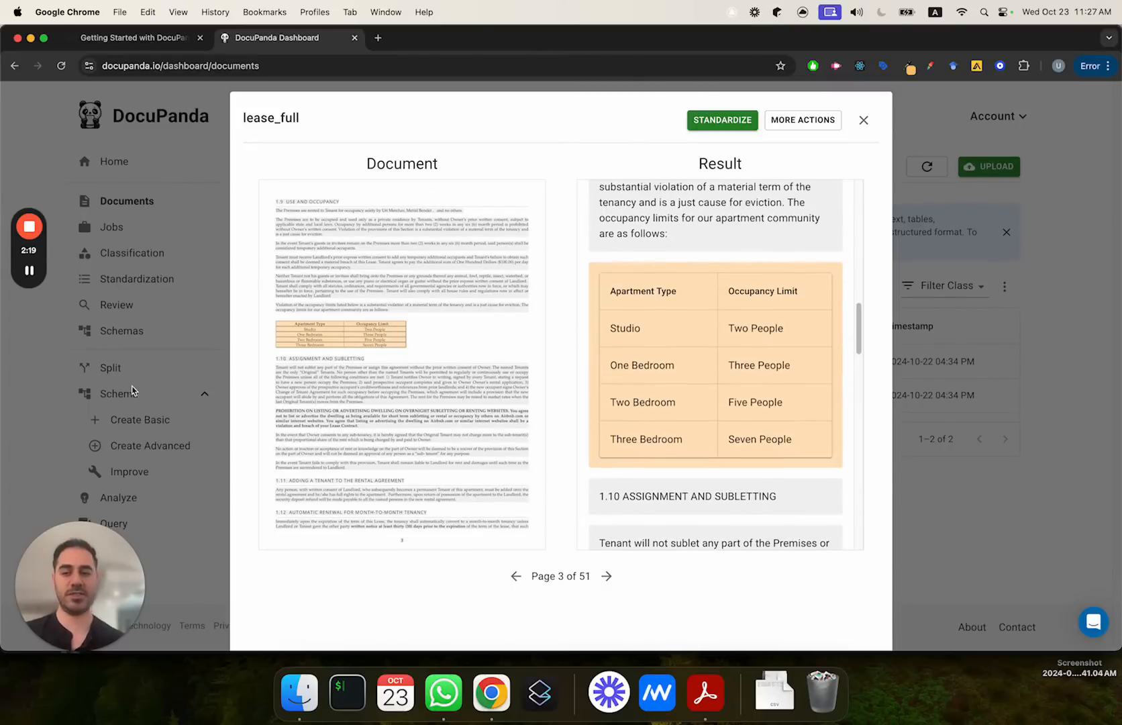
left_click(143, 385)
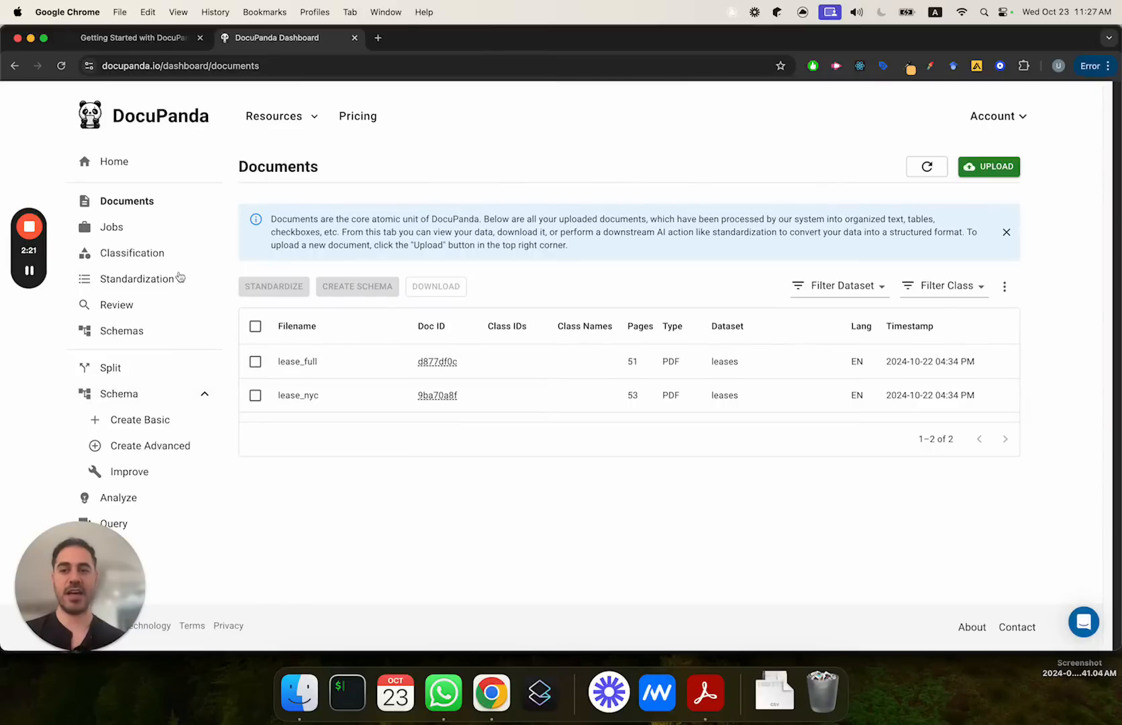
Step: Start creating a schema from both lease documents and name it Lease schema V2
left_click(256, 327)
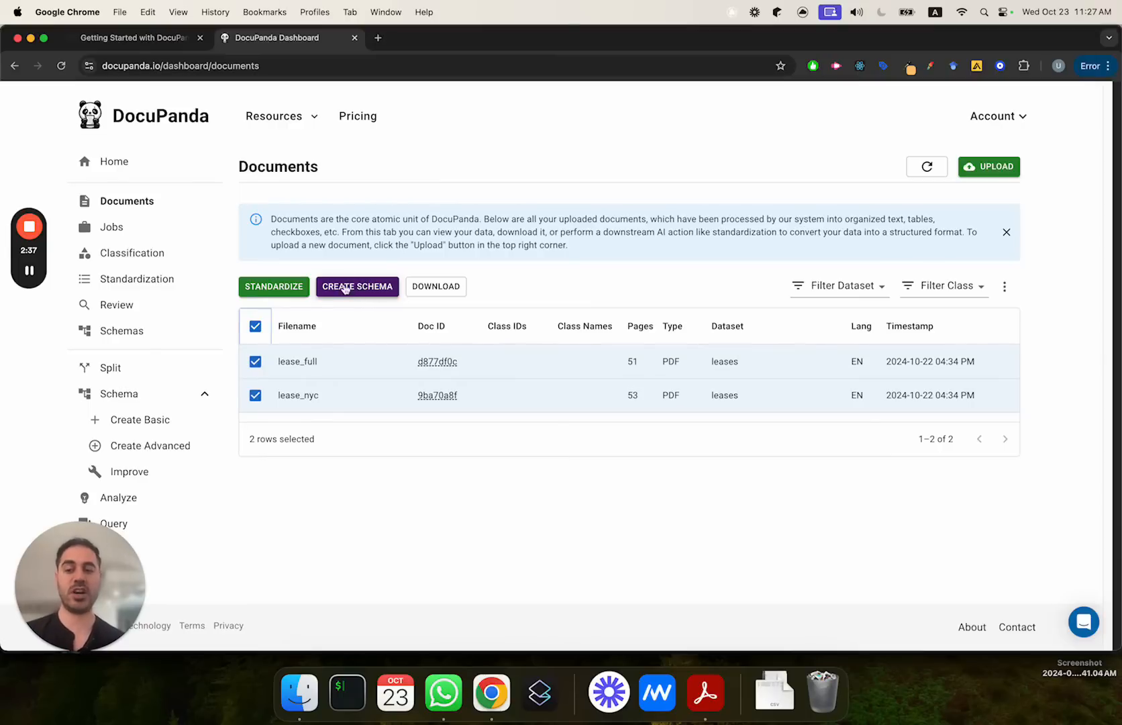
left_click(370, 288)
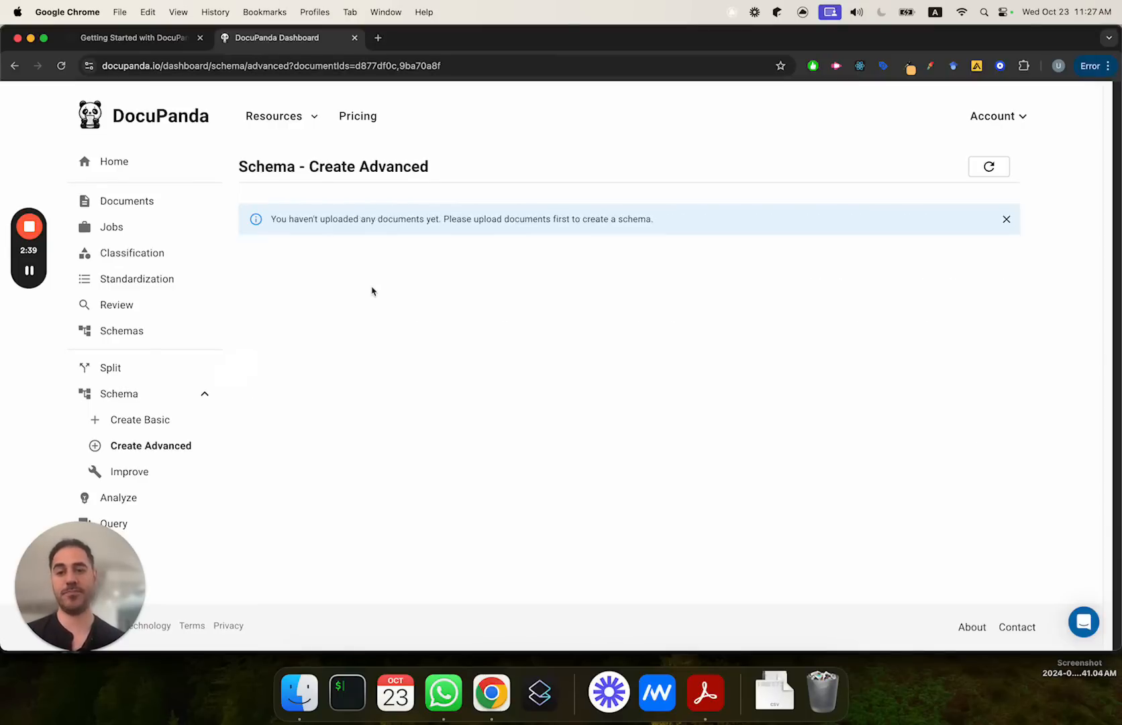
left_click(340, 396)
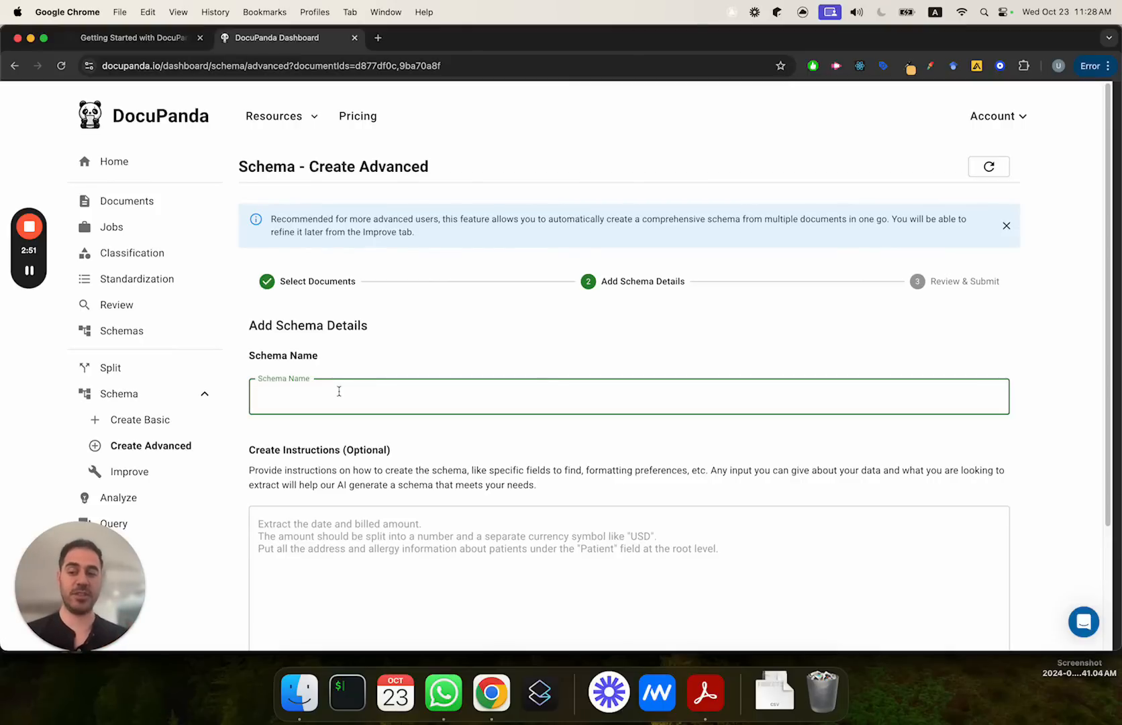
type("Lea")
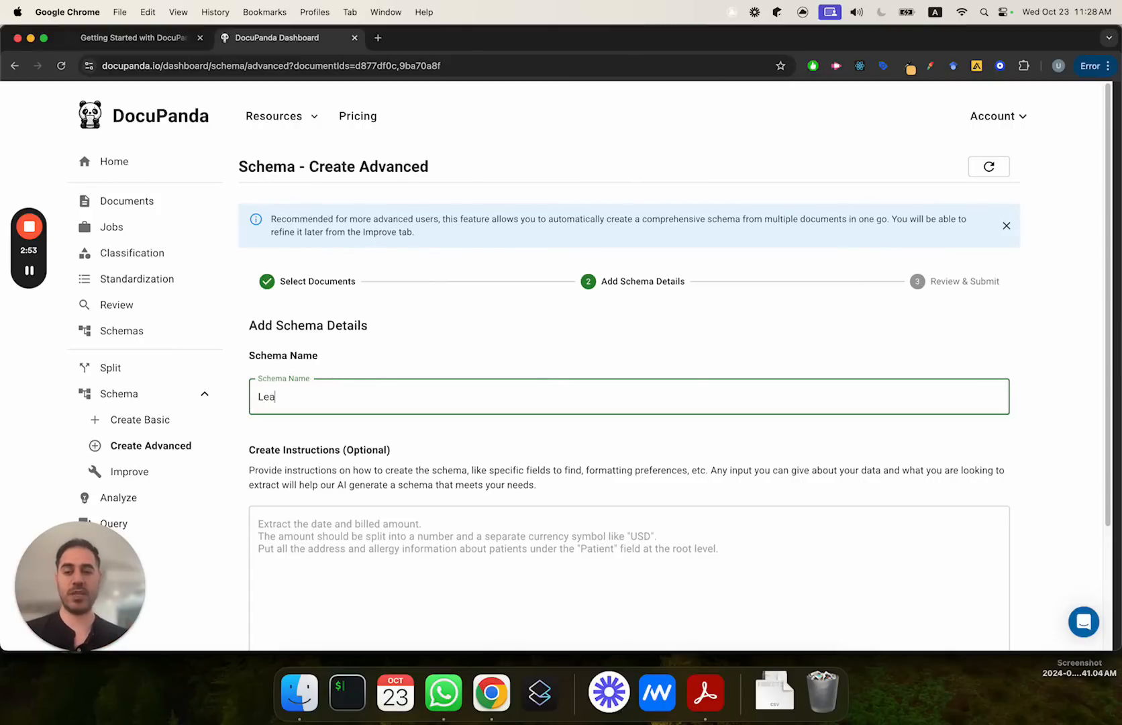
type("se schema ")
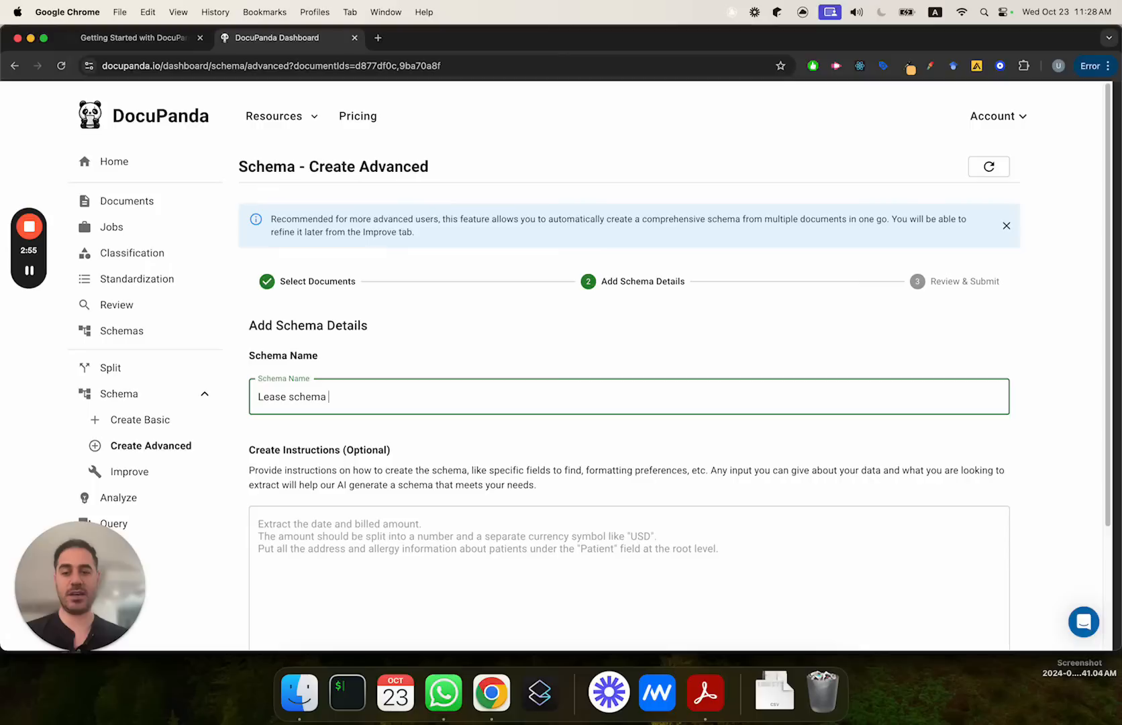
type("V2")
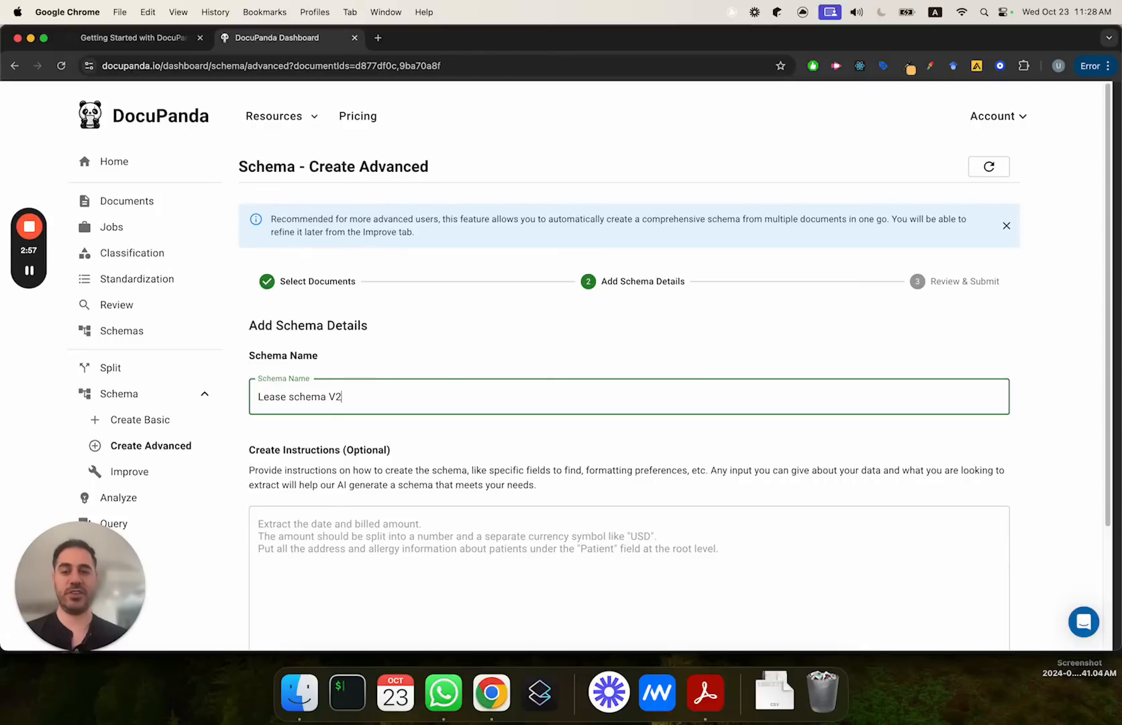
Step: Change the schema name to Lease Schema
left_click(302, 550)
scroll(318, 530, "down", 3)
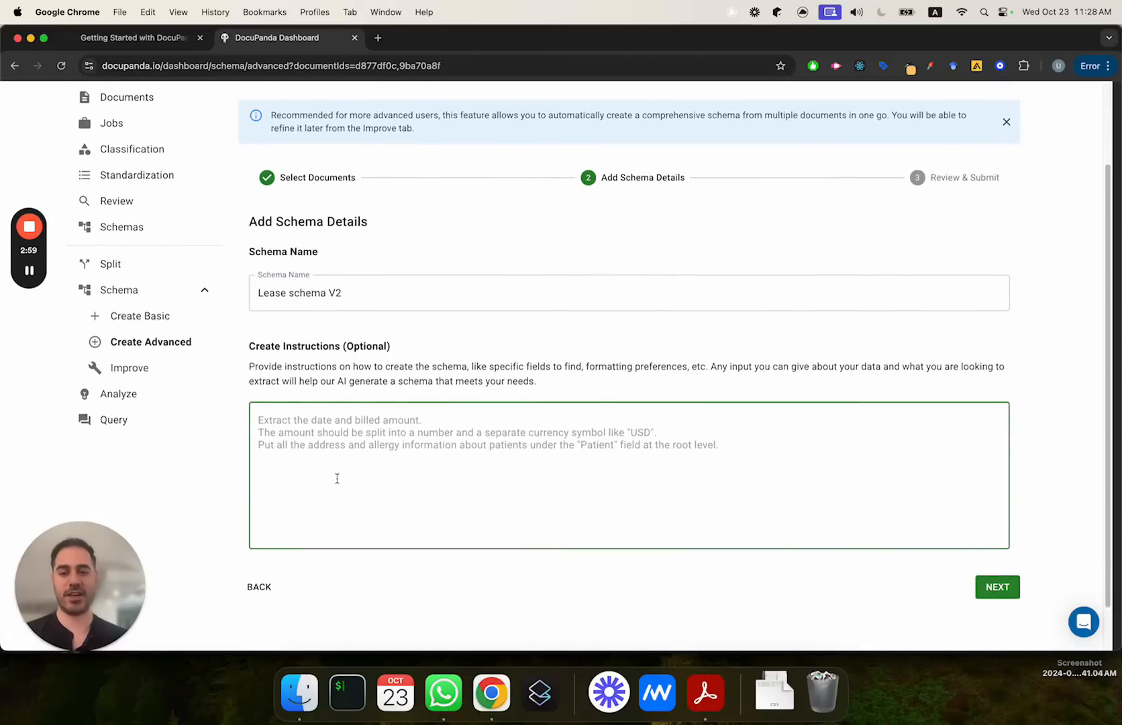
left_click(367, 295)
key("BackSpace")
key("BackSpace")
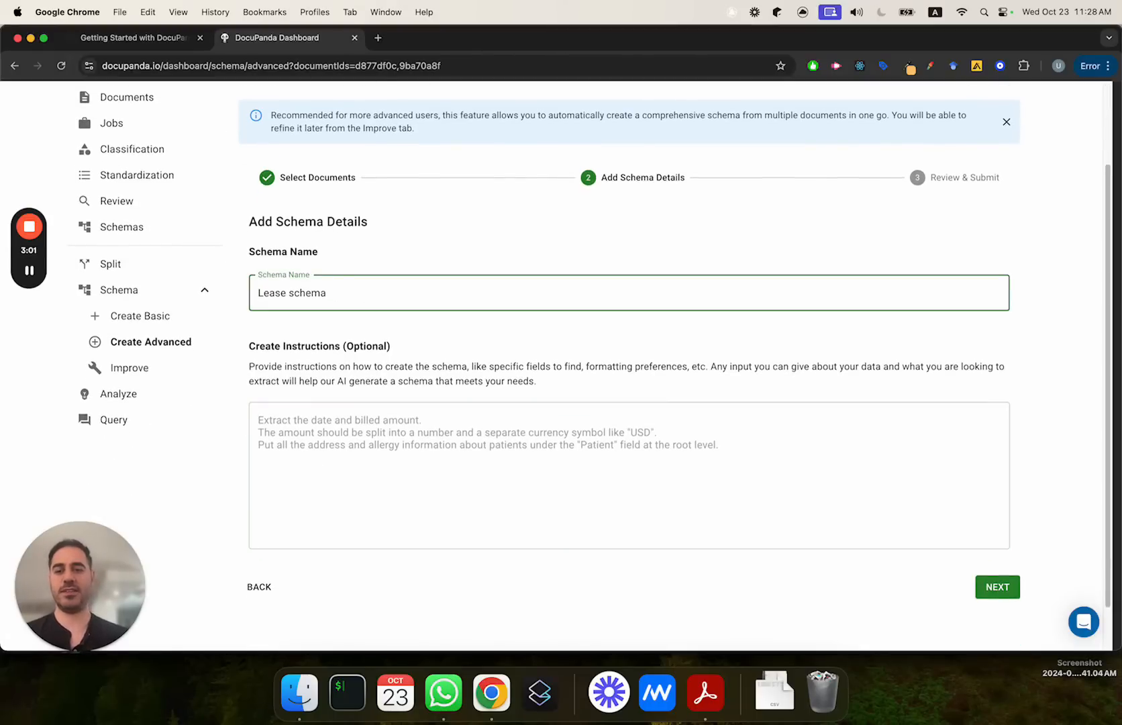
key("Delete")
type("S")
Step: Enter the schema creation instruction "I want the renters full name"
left_click(357, 448)
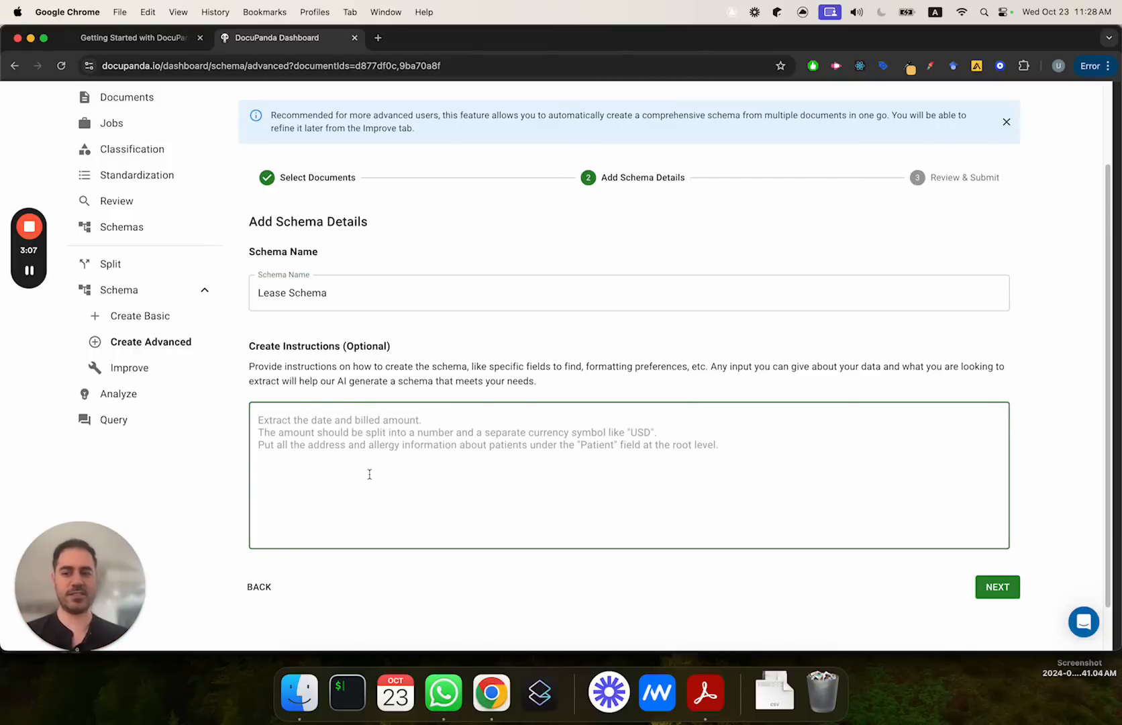
type("I")
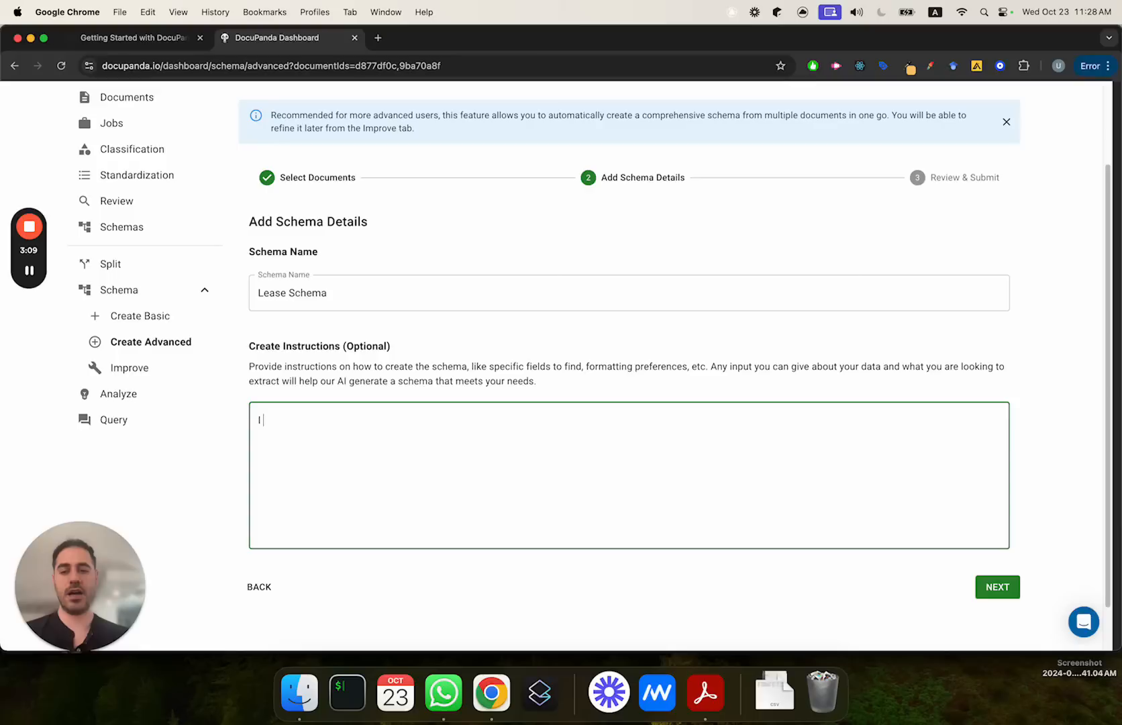
type(" want the renter name")
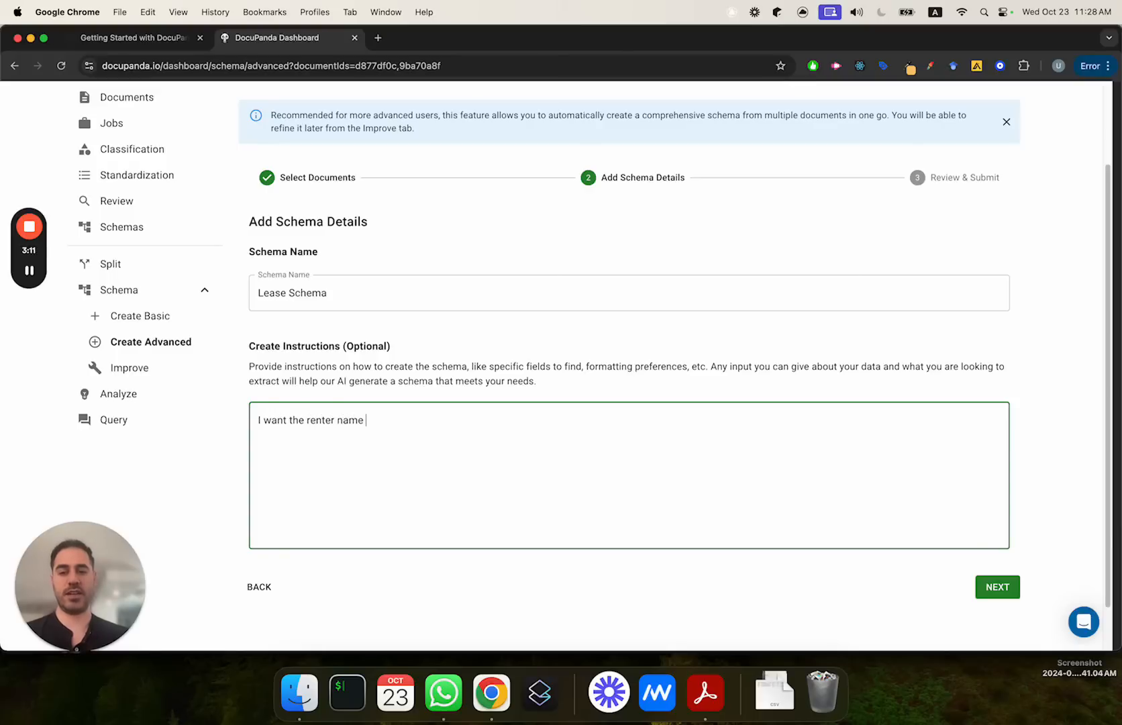
key("Left")
type("s")
key("super+Right")
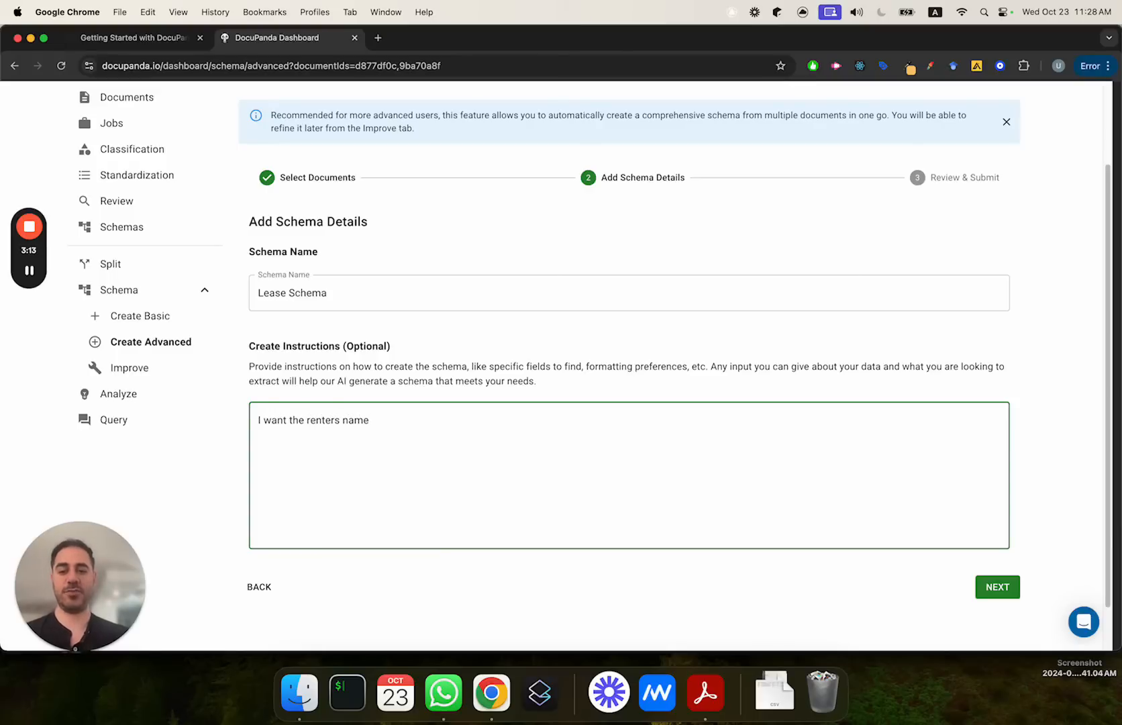
type("full")
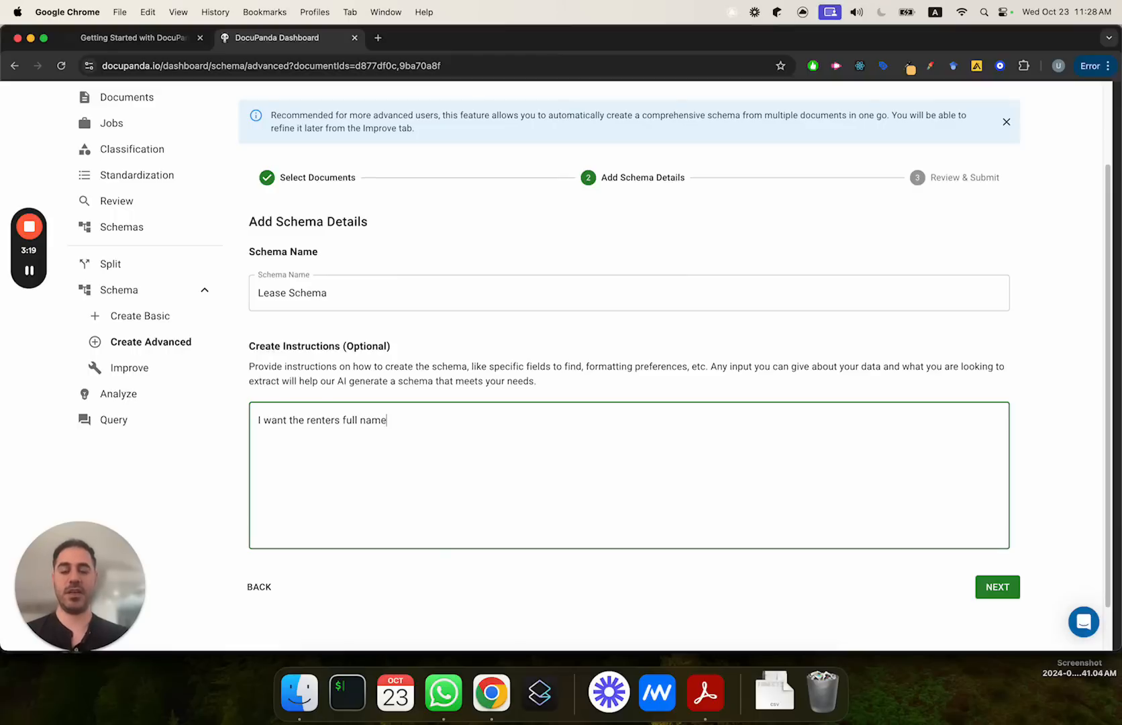
type("wa")
key("BackSpace")
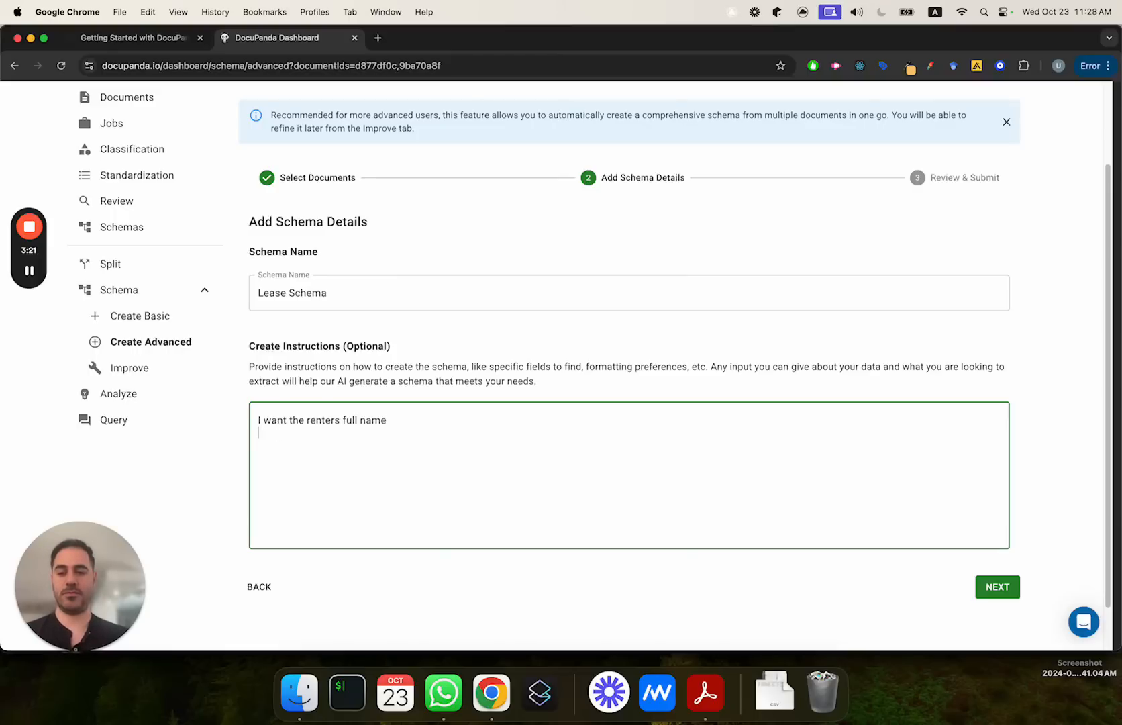
Step: Restructure the instruction into a numbered list headed "I want:" with "1. The renters full name" as its first item
key("alt+Right")
type(":")
key("Return")
key("Return")
type("1.")
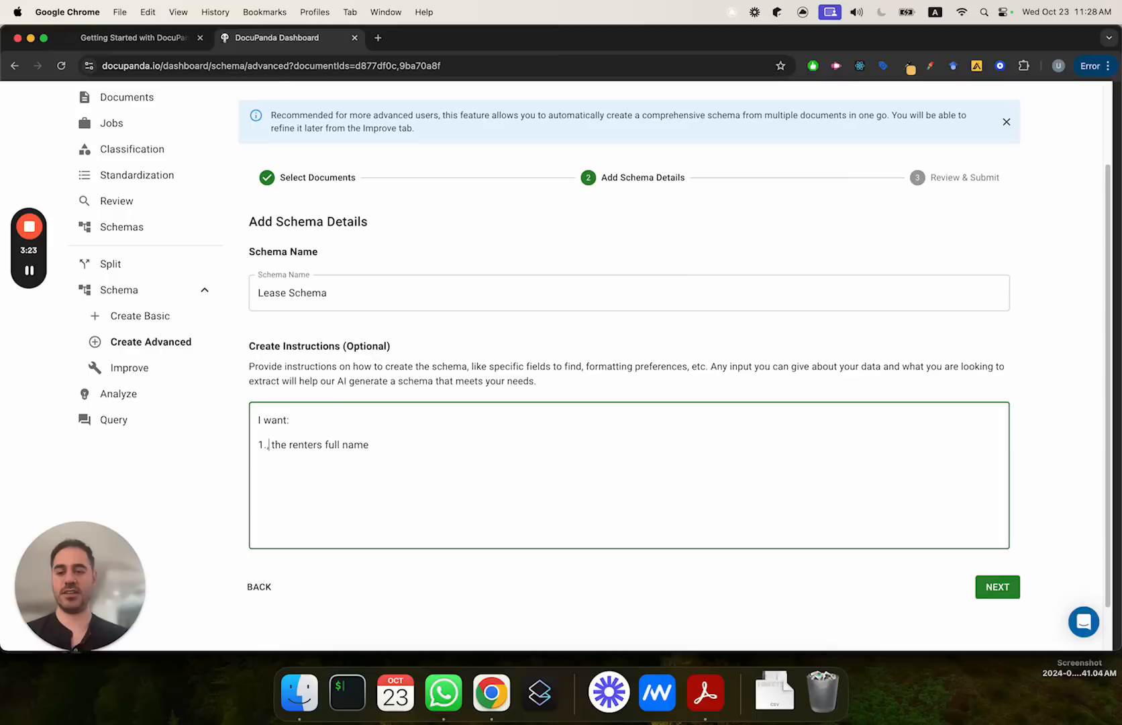
key("BackSpace")
key("Right")
key("Delete")
type("T")
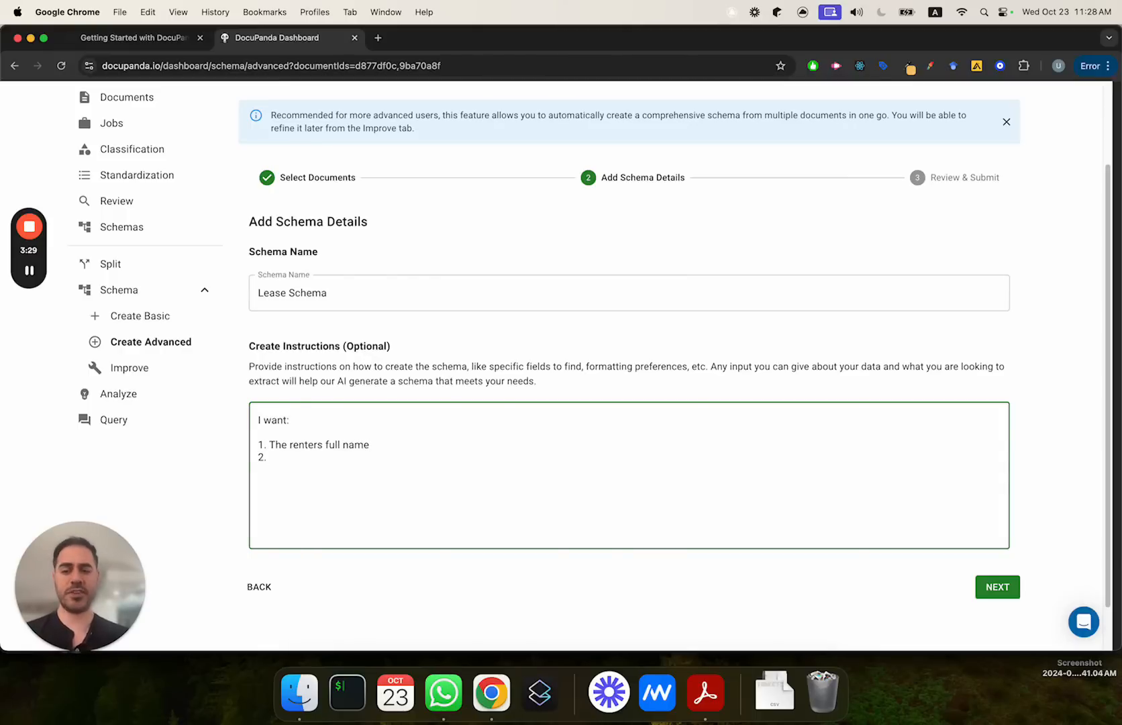
type("Month")
Step: Add item 2 to the instructions: "Monthly amount. Break it down into a number and a currency code like USD or EUR."
type("ly")
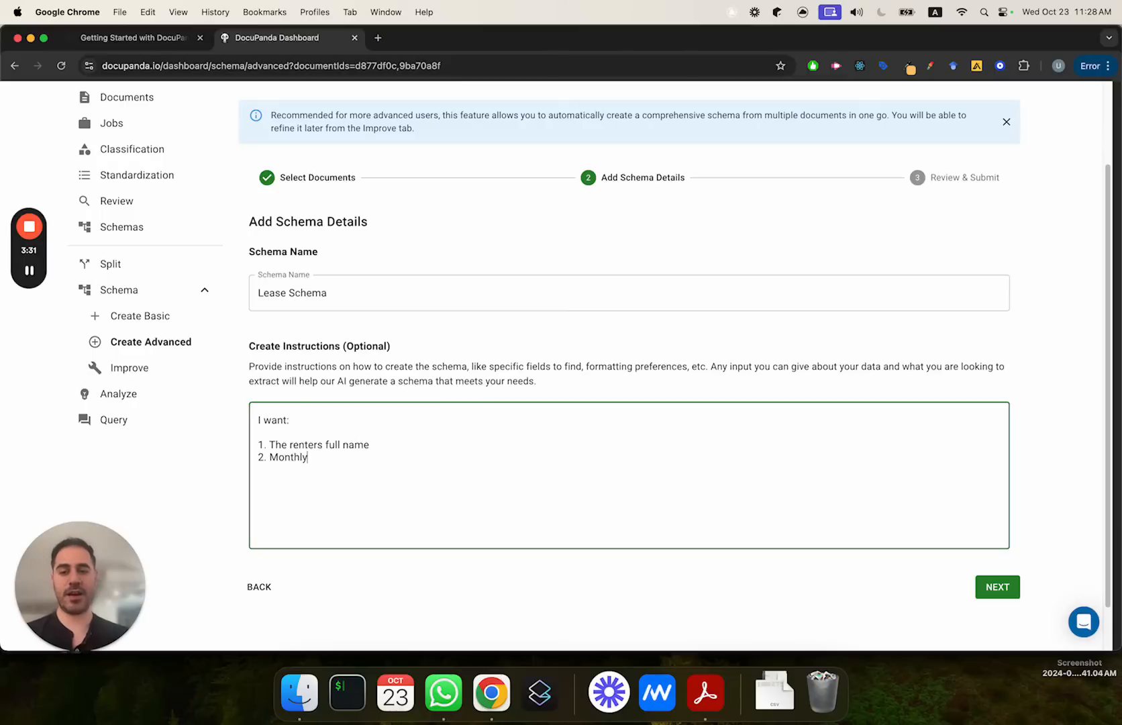
type(" amount. Break it down into")
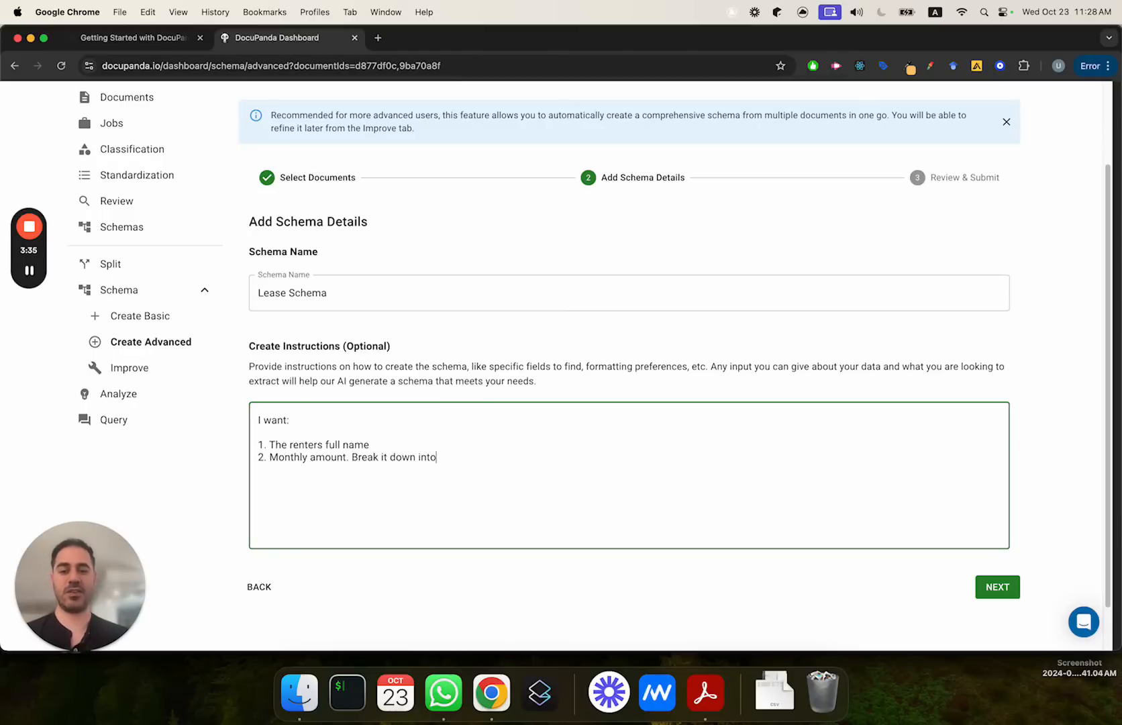
type(" a number and a currency s")
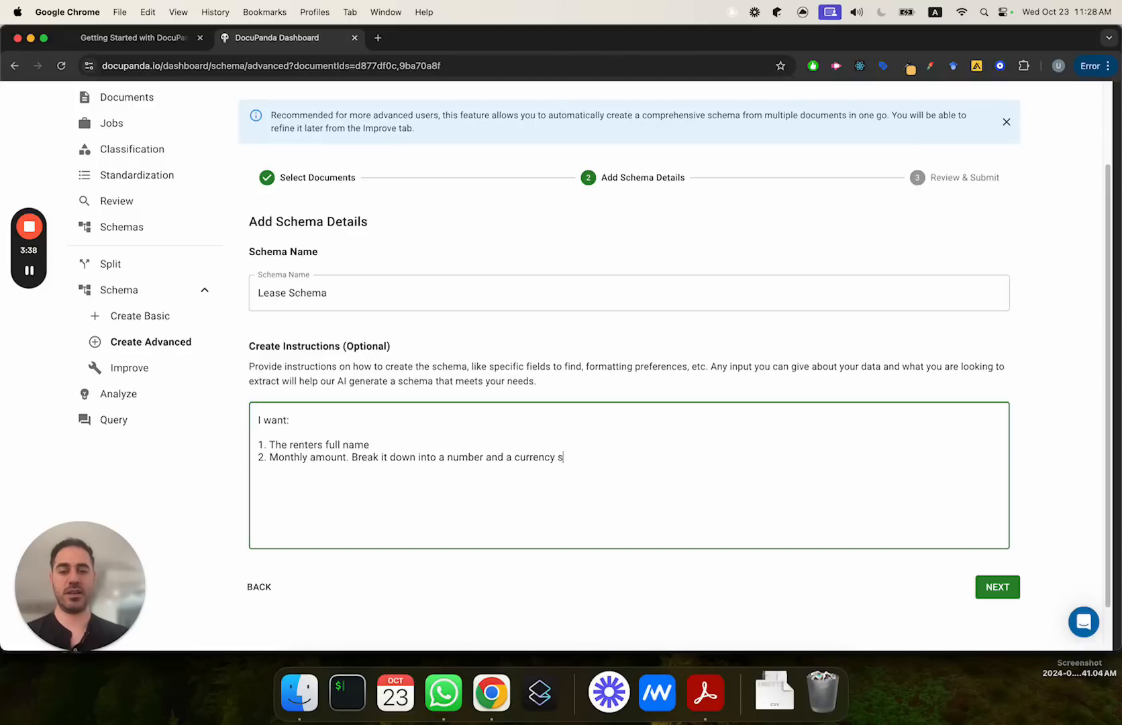
key("BackSpace")
type("co")
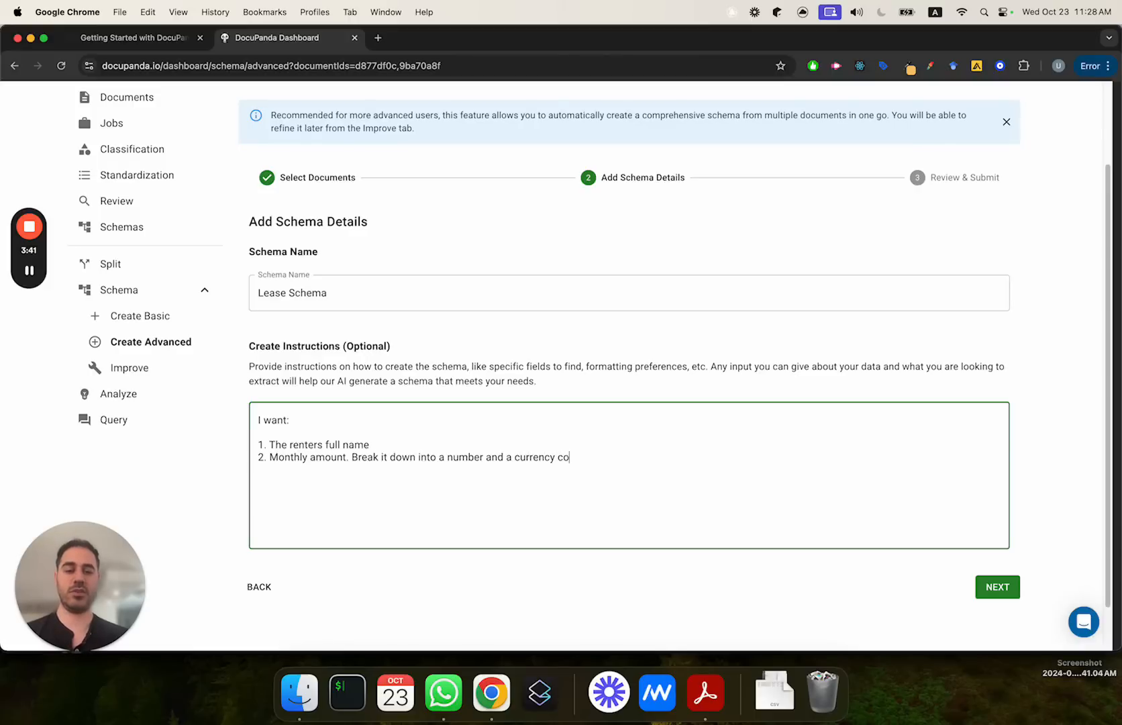
type("de like USD or EUR.")
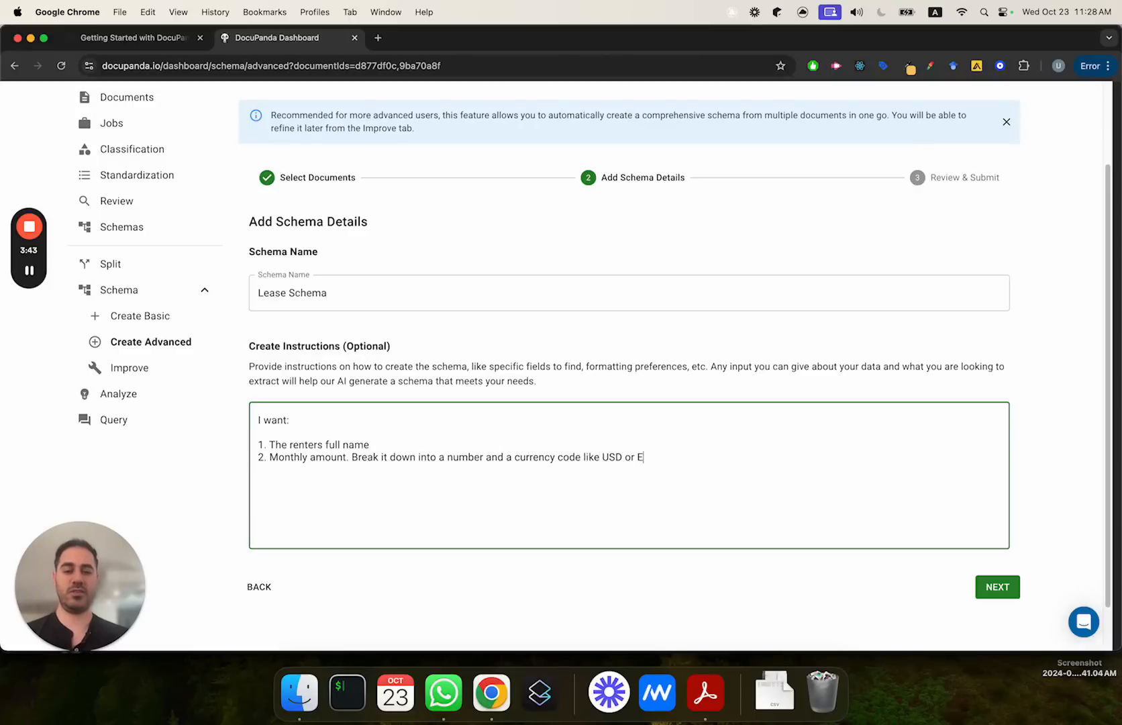
key("shift+Left")
key("shift+Left")
key("shift+Left")
key("shift+Left")
key("shift+Left")
key("shift+Left")
key("shift+Left")
key("shift+Left")
key("shift+Left")
key("shift+Left")
key("shift+Left")
key("shift+Left")
key("shift+Left")
key("shift+Left")
key("shift+Left")
key("shift+Left")
key("shift+Left")
key("shift+Left")
key("shift+Left")
key("shift+Left")
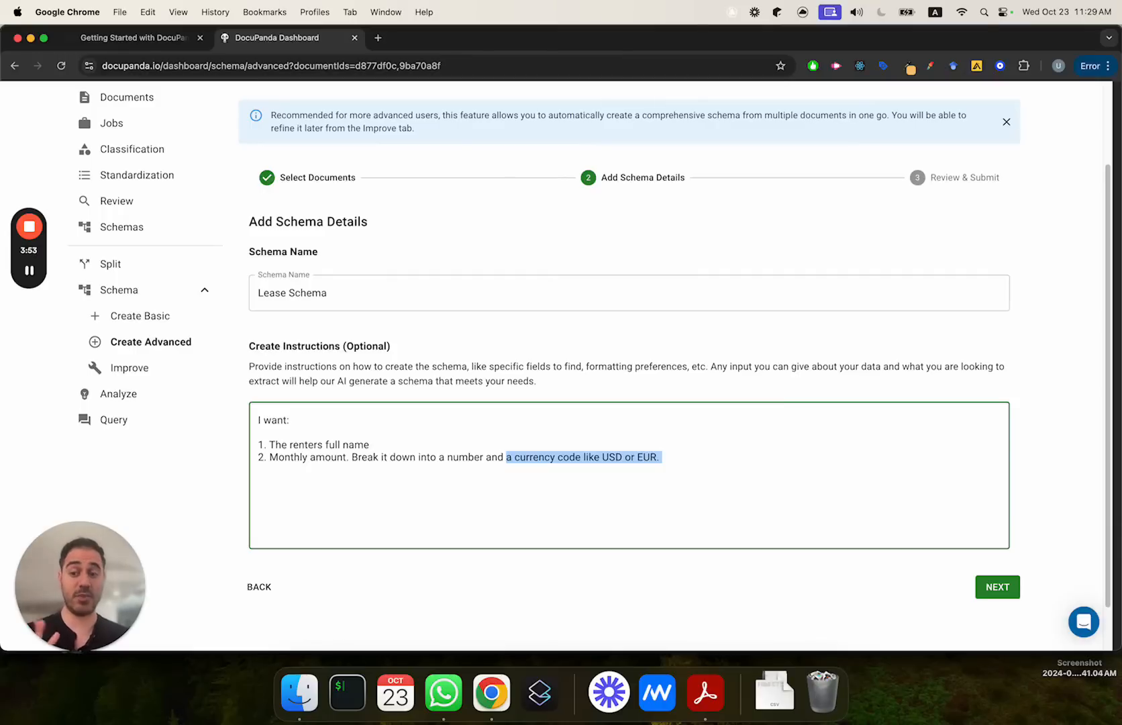
key("Right")
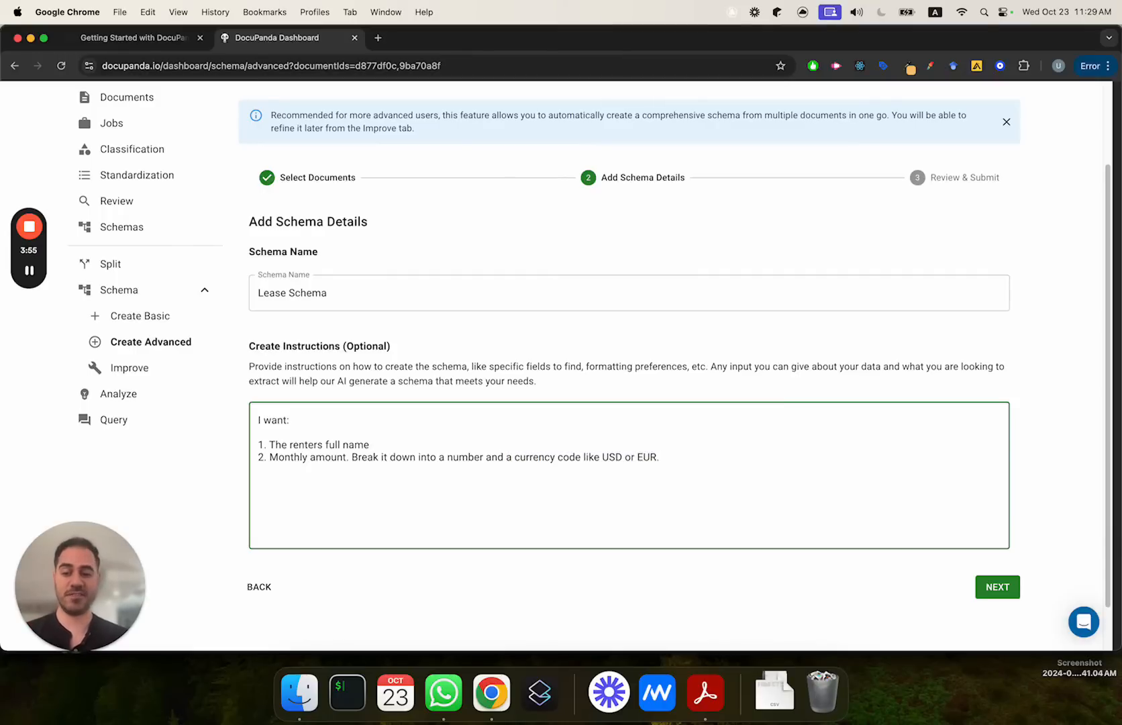
Step: Add item 3 to the instructions: "Move date and move out date"
key("Return")
type("3.")
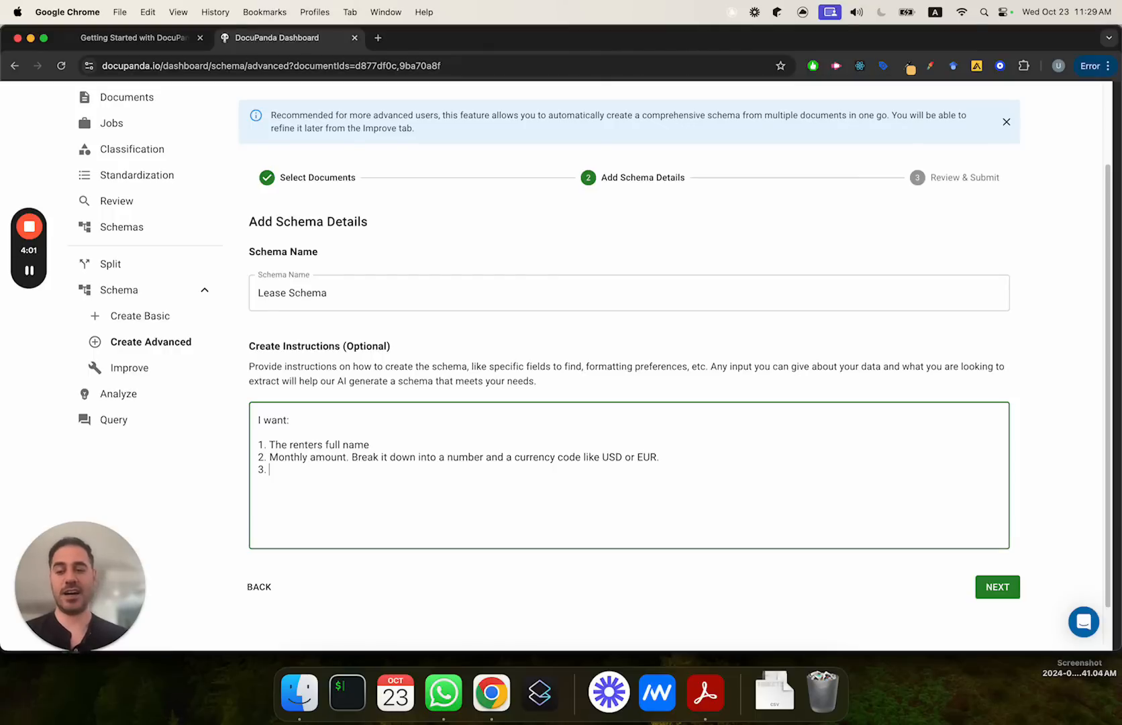
type("Move ")
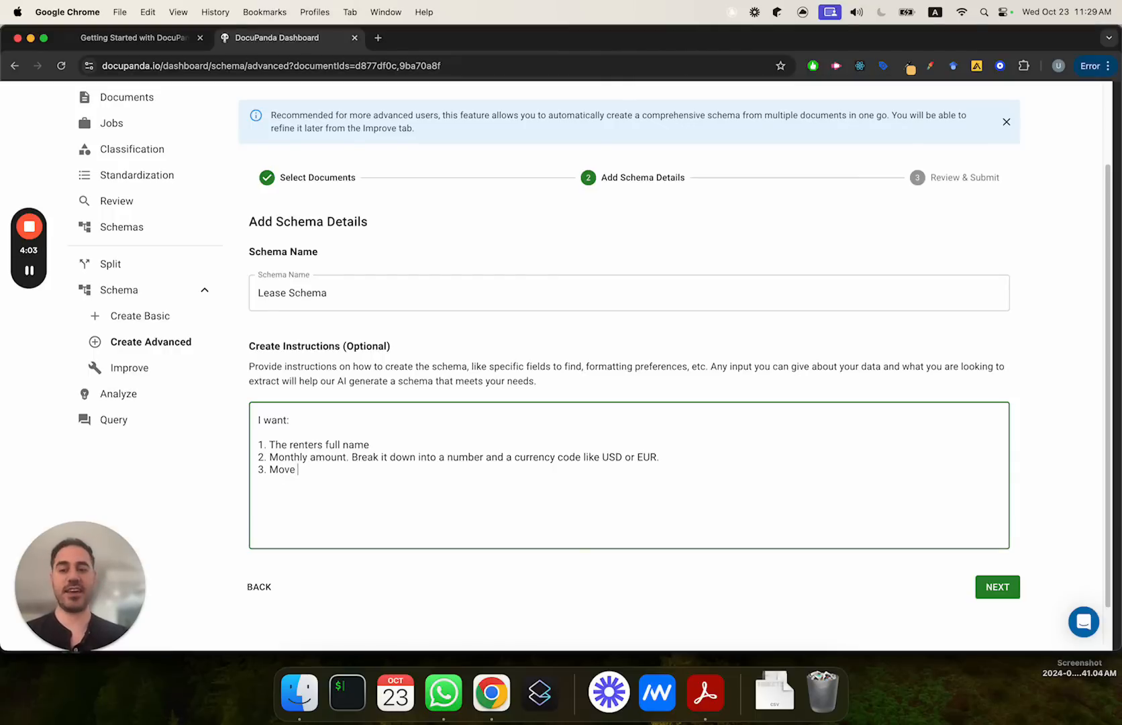
type("dat")
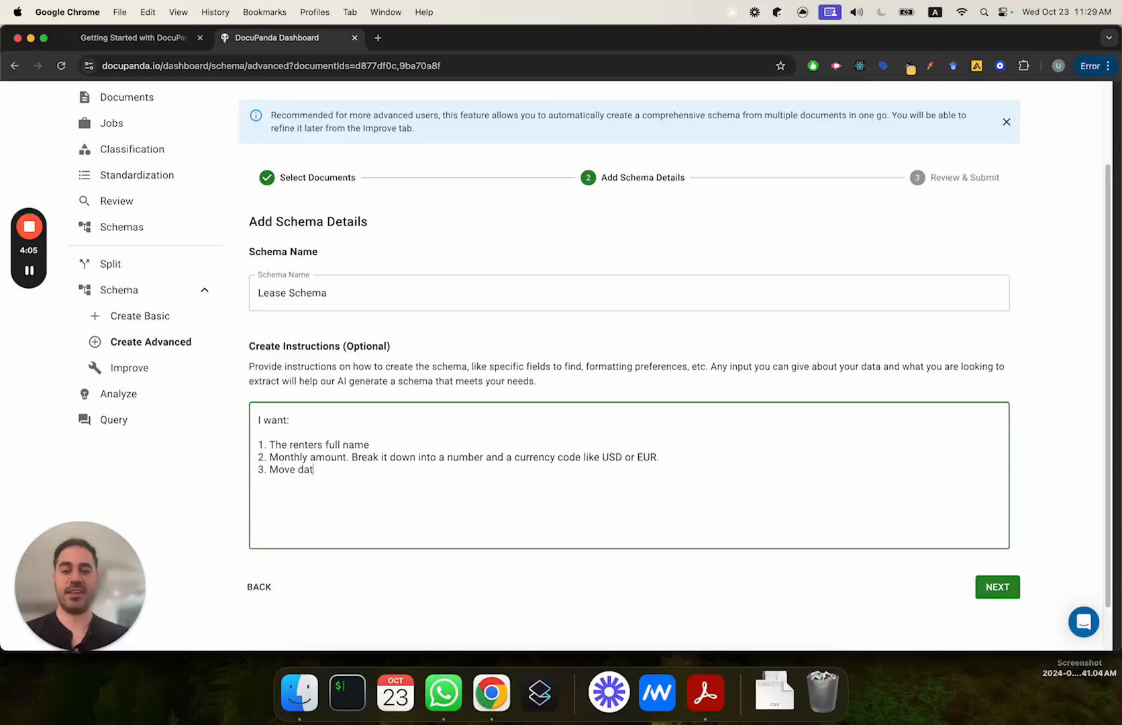
type("e and move out date")
key("Return")
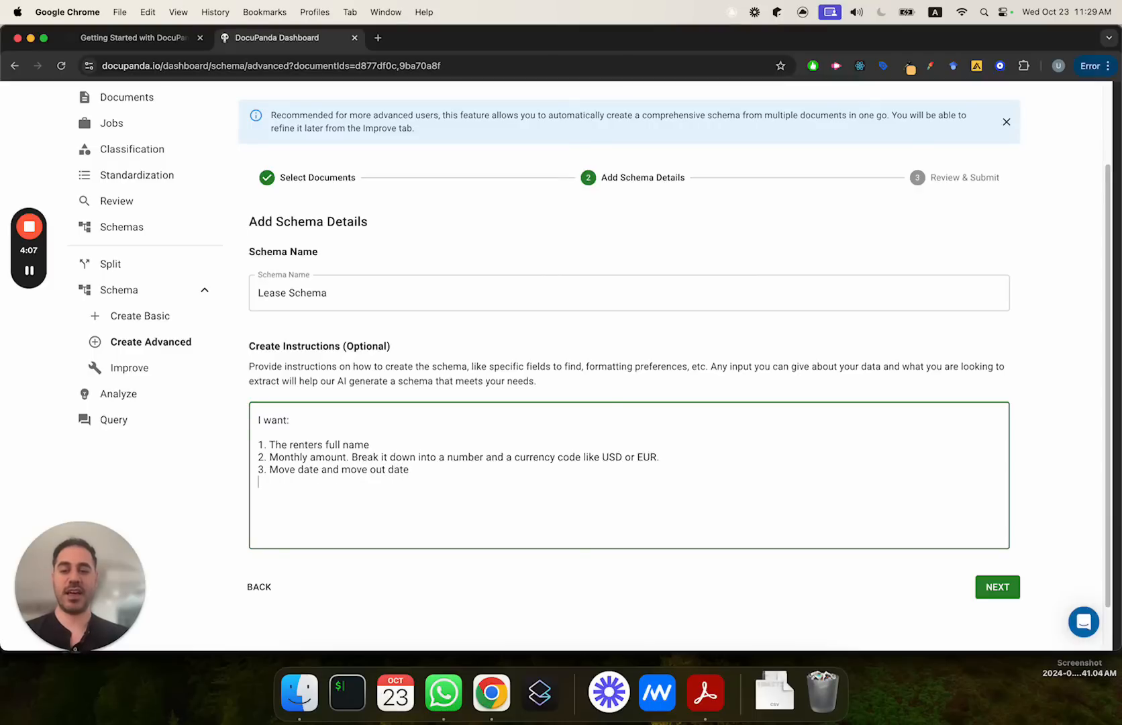
Step: Add item 4 to the instructions: "Specifically, can the renter move in with a pet? yes/no"
type("4. Specifical")
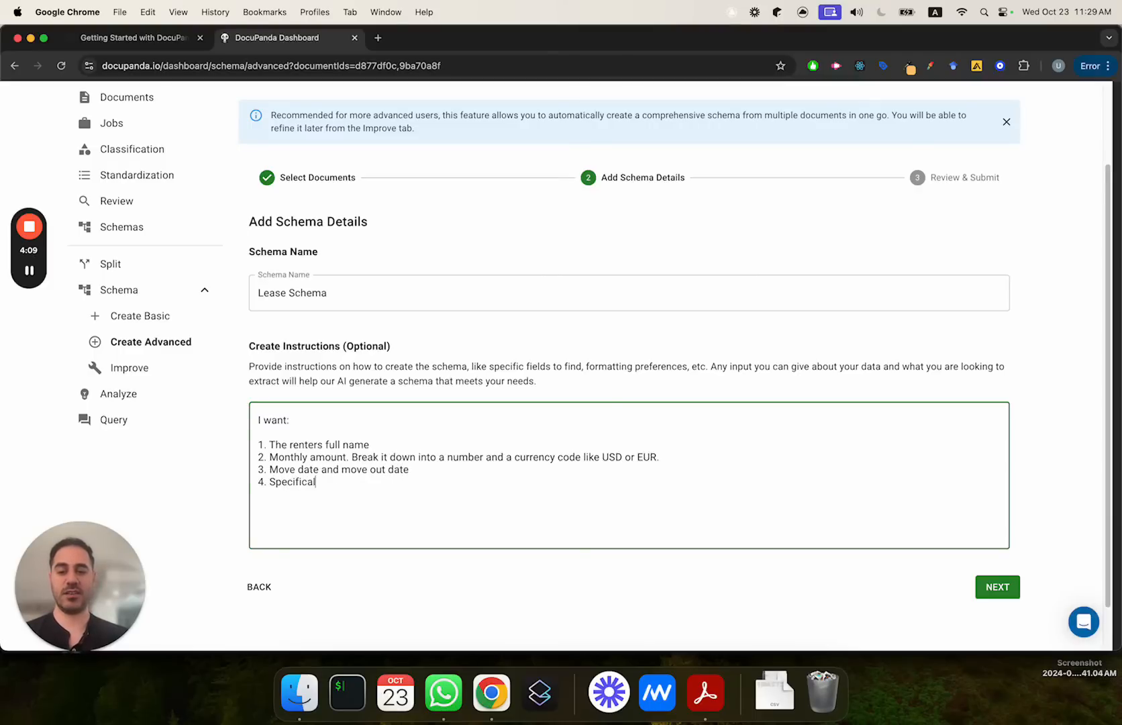
type("ly, can I put ")
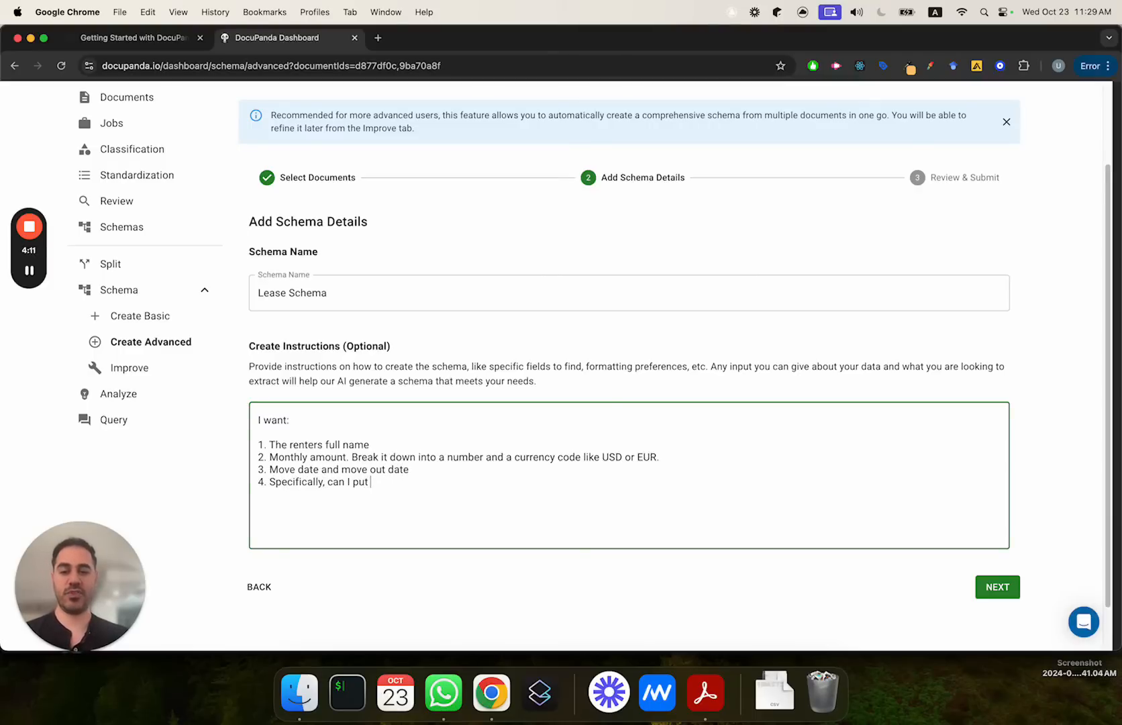
type("it")
key("BackSpace")
key("BackSpace")
key("BackSpace")
key("BackSpace")
key("BackSpace")
key("BackSpace")
key("BackSpace")
key("BackSpace")
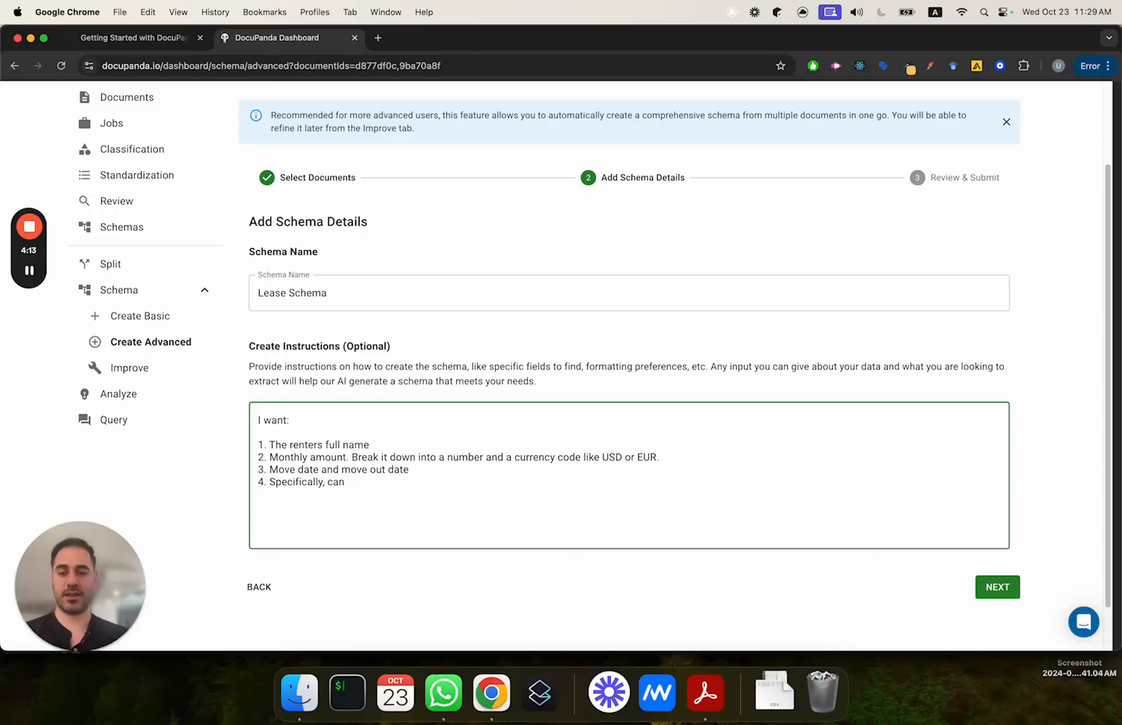
type("the rente")
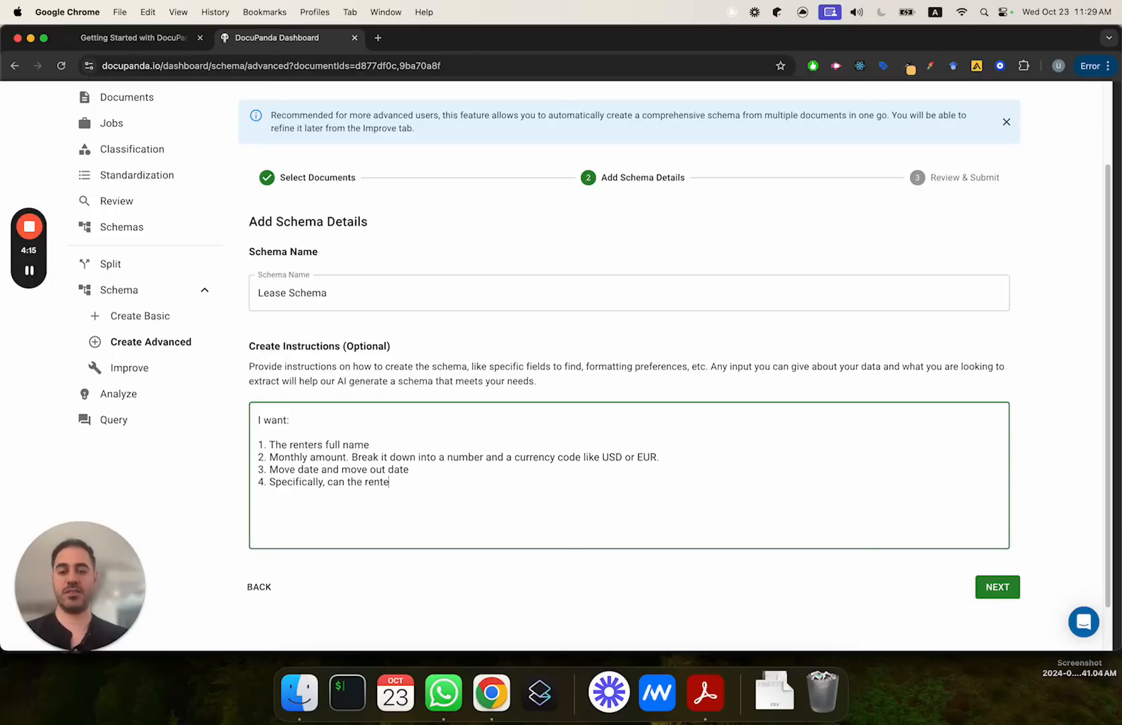
type("r move in wi")
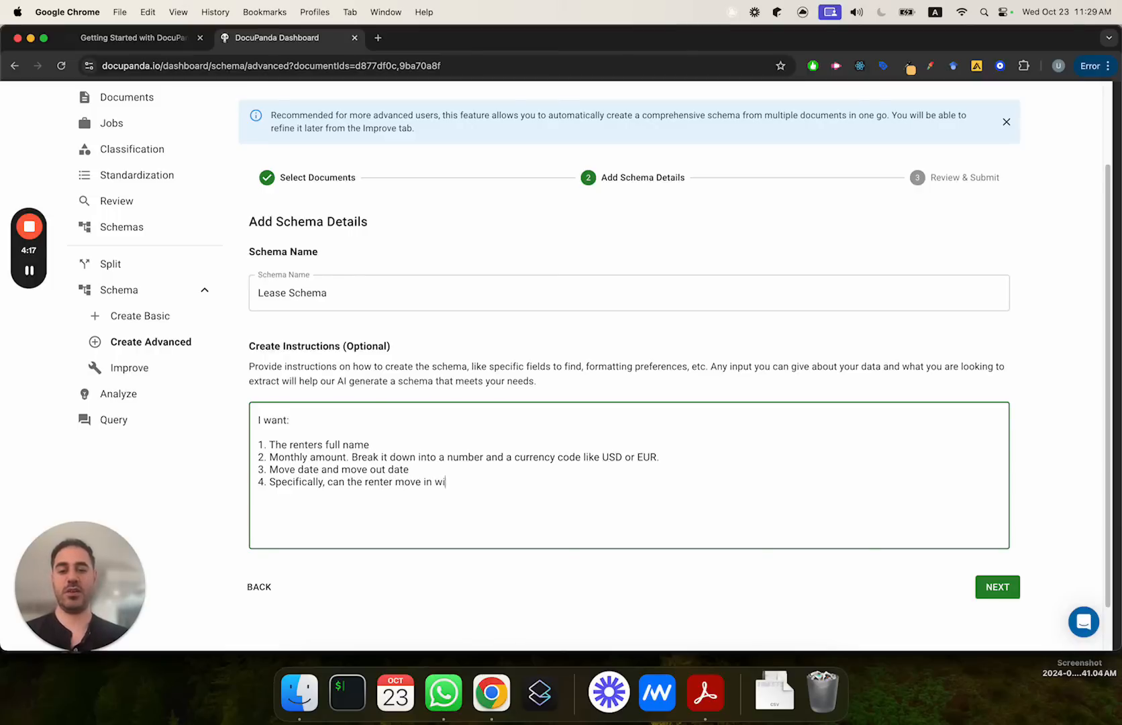
type("th a pet? yes/no")
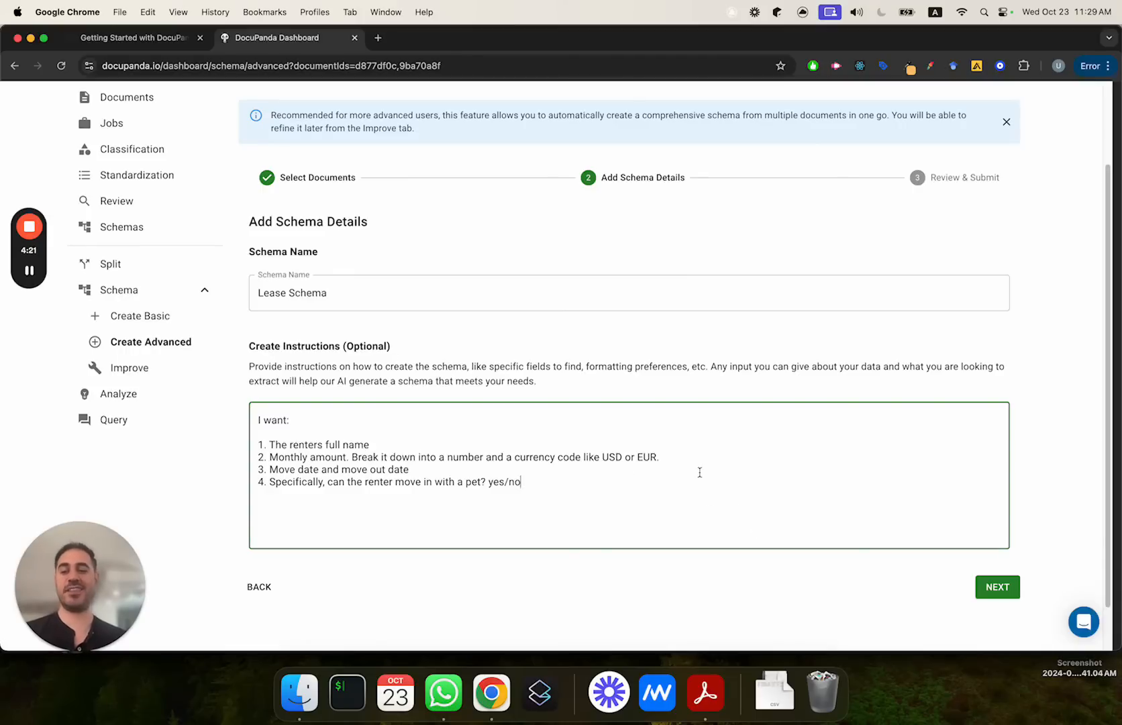
key("super+shift+Left")
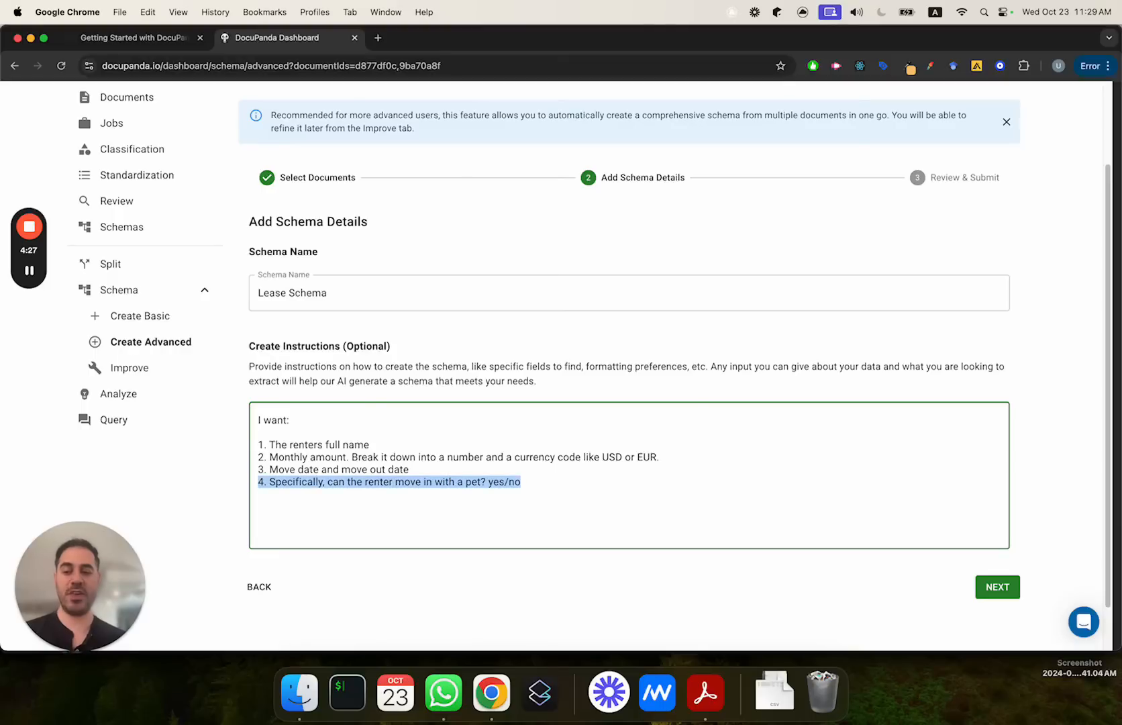
key("Right")
key("shift+Up")
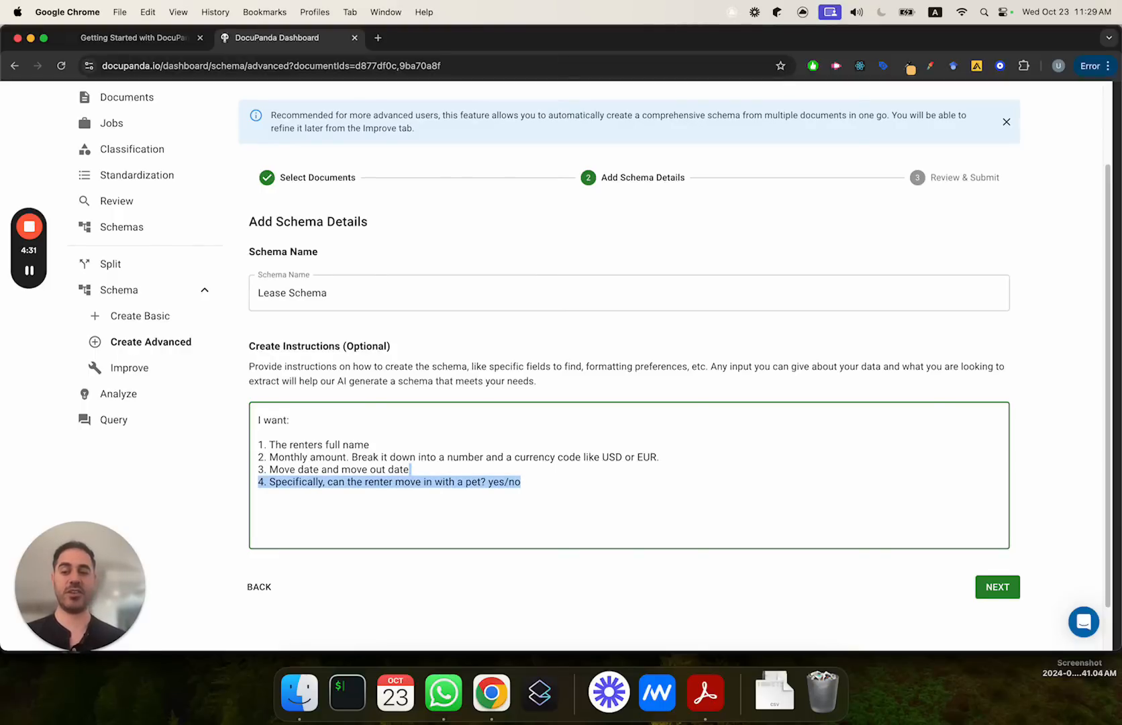
key("shift+Down")
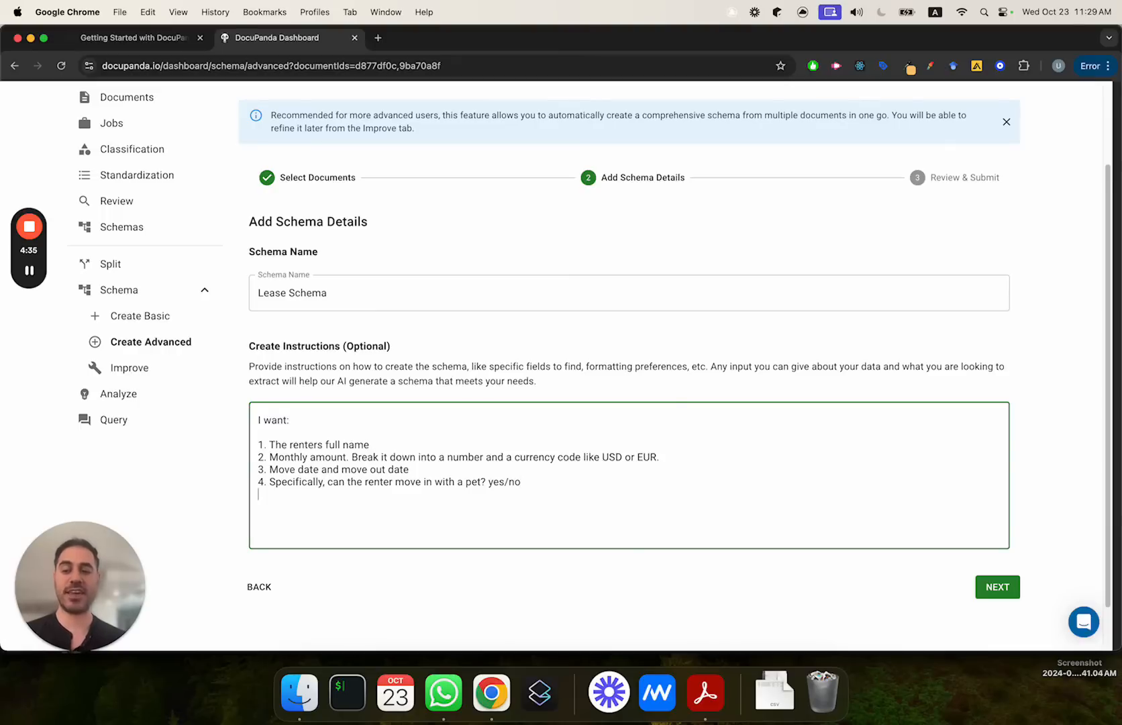
key("Return")
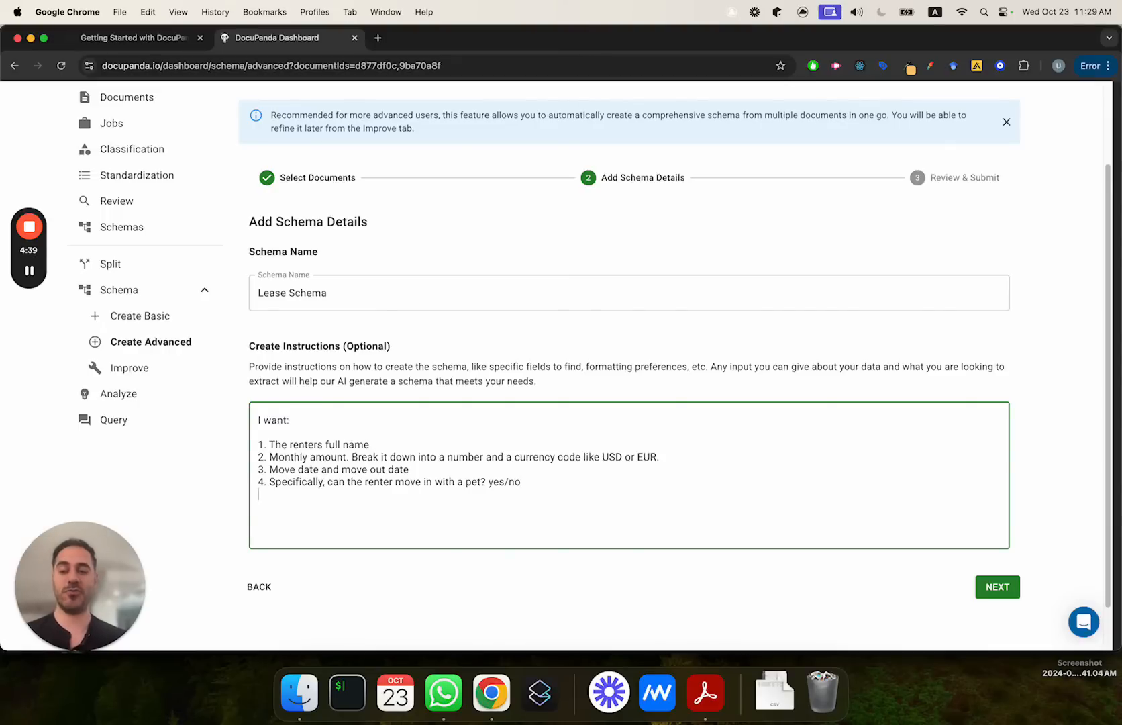
key("shift+Up")
key("shift+Right")
key("shift+Right")
key("Right")
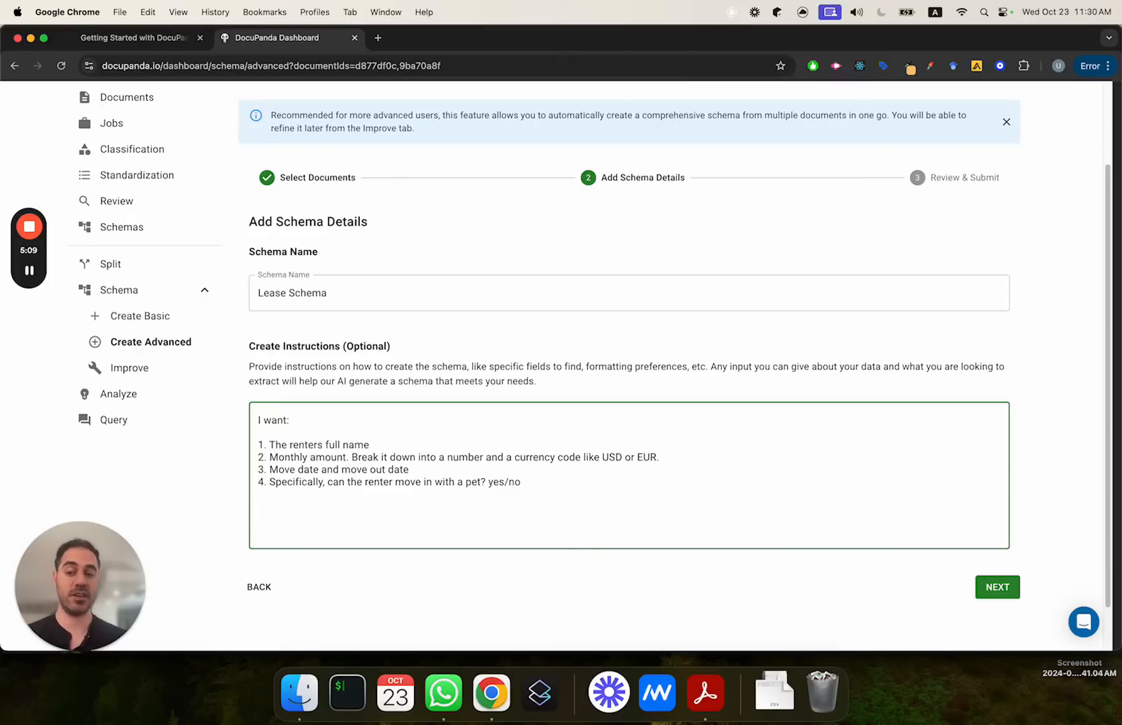
Step: Submit the Lease Schema creation job and go to the list of schemas
left_click(998, 591)
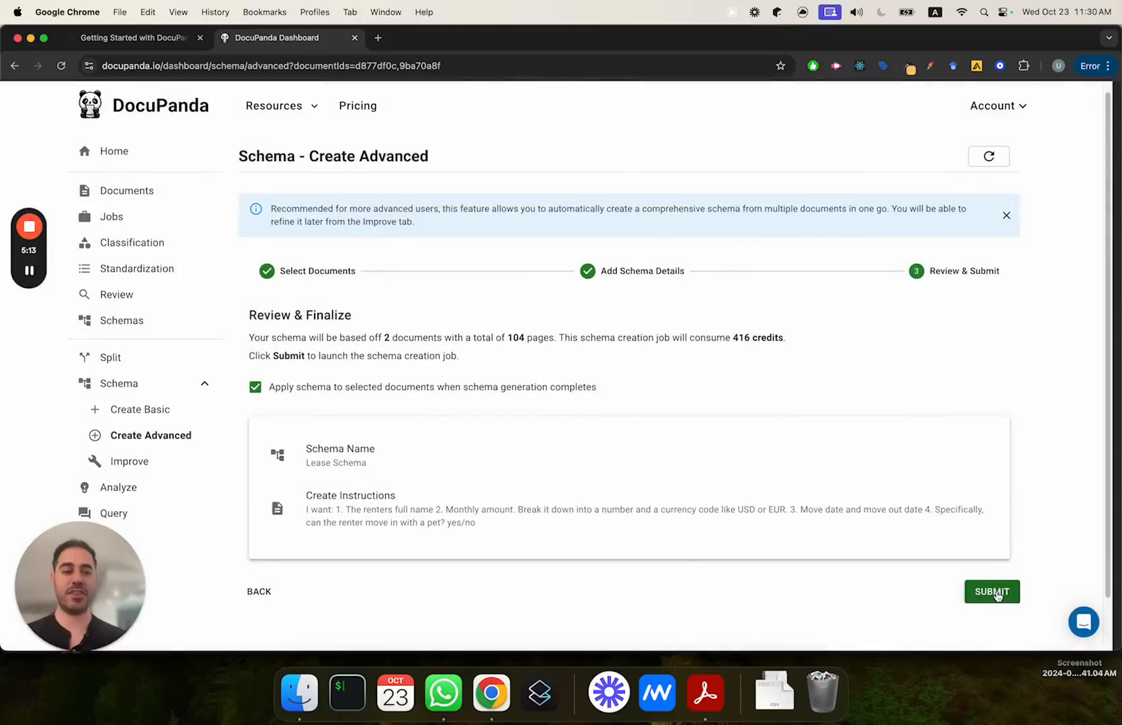
left_click(998, 591)
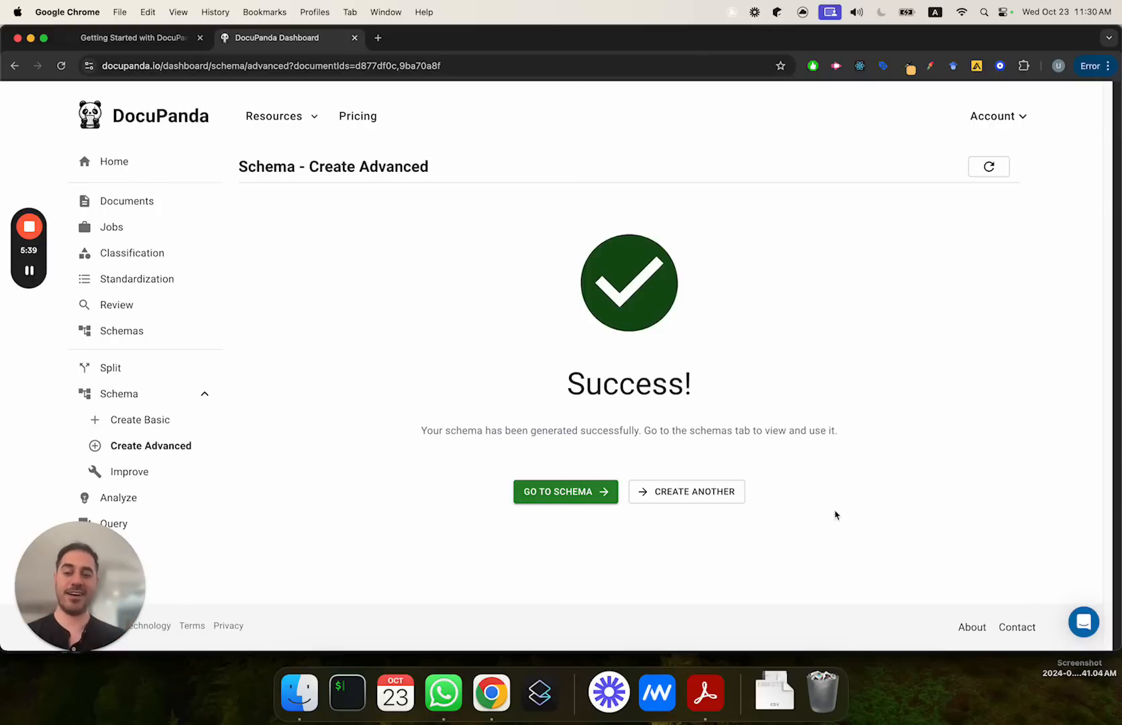
left_click(583, 492)
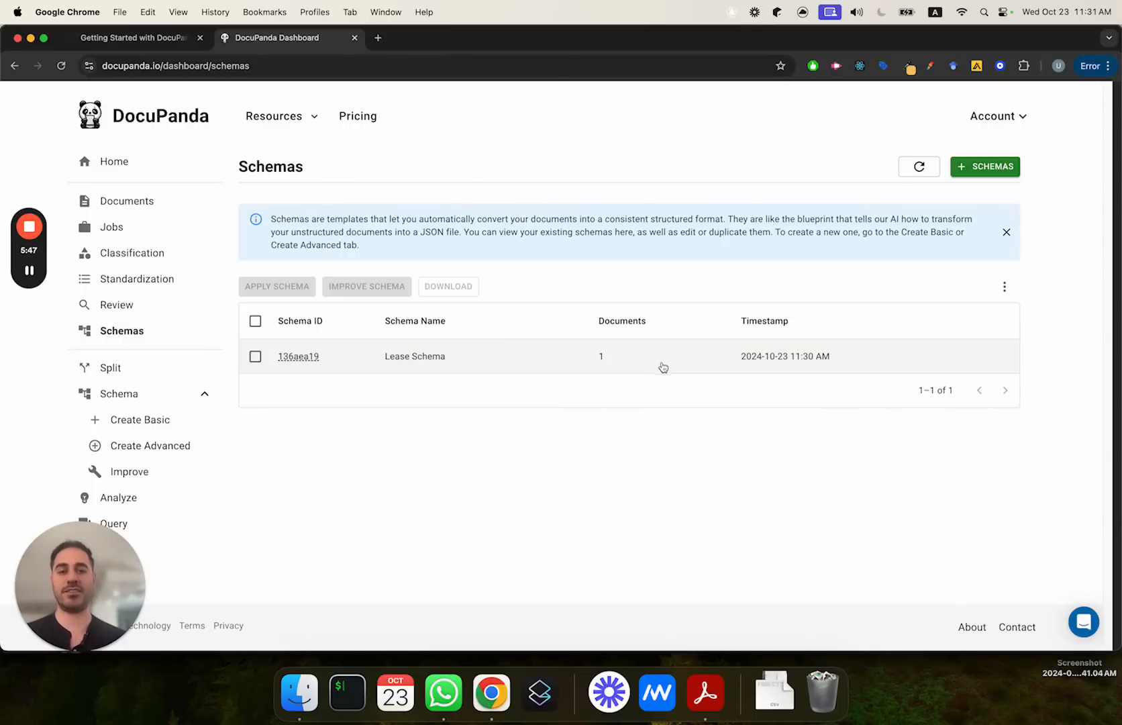
Step: Open the Lease Schema and examine the definition of its renter section, including the full name field's type and examples
left_click(666, 366)
scroll(597, 280, "down", 1)
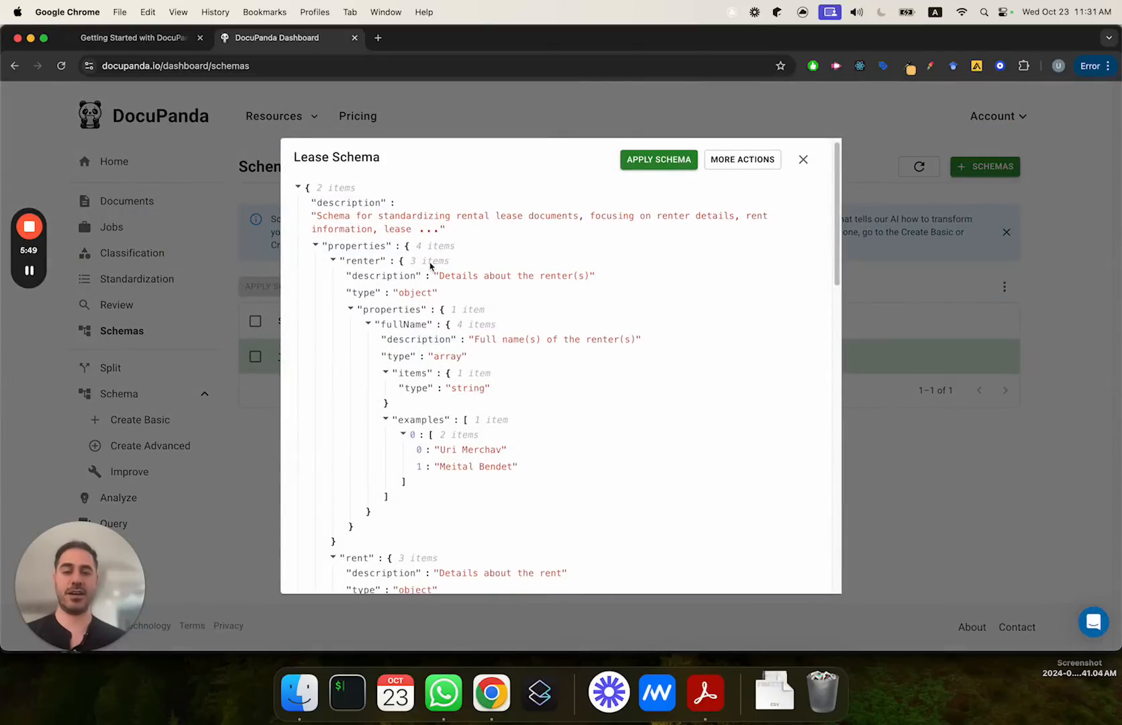
left_click(317, 247)
left_click(317, 253)
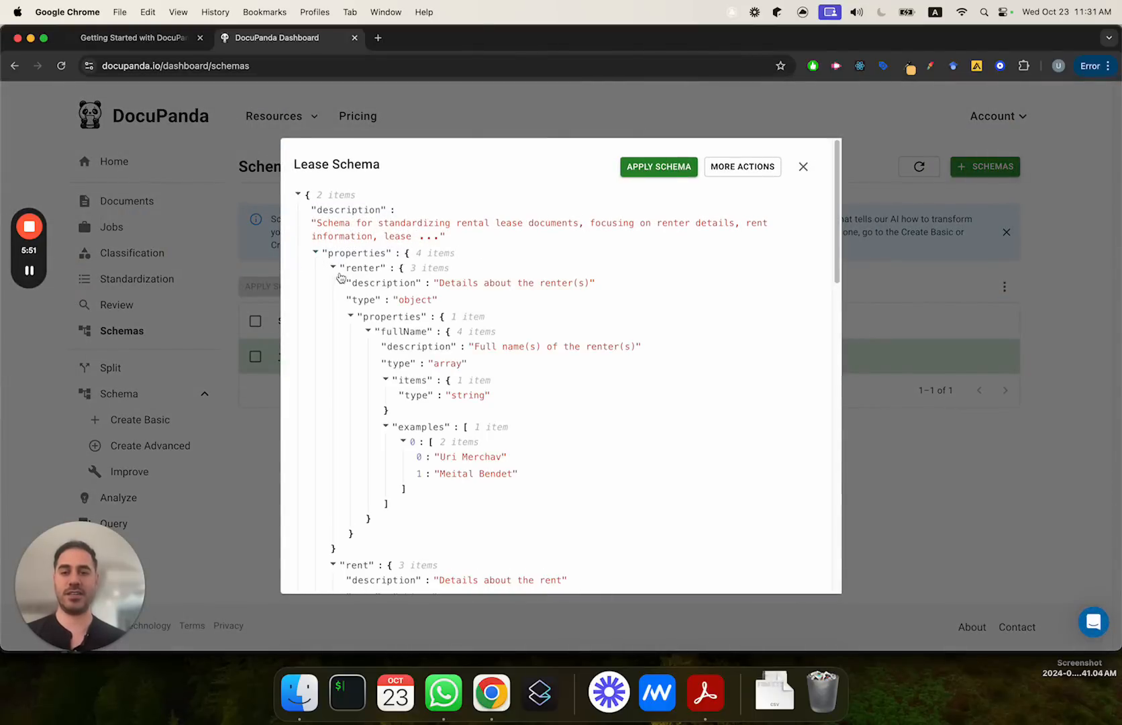
scroll(345, 276, "down", 2)
left_click(350, 302)
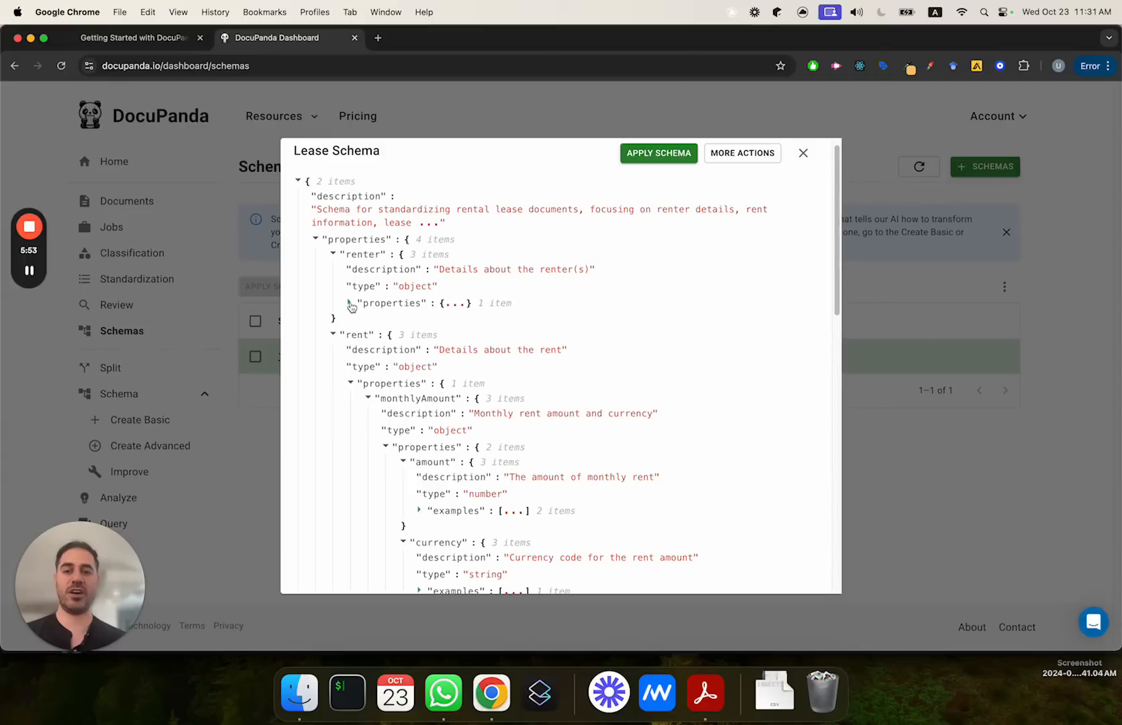
left_click(351, 302)
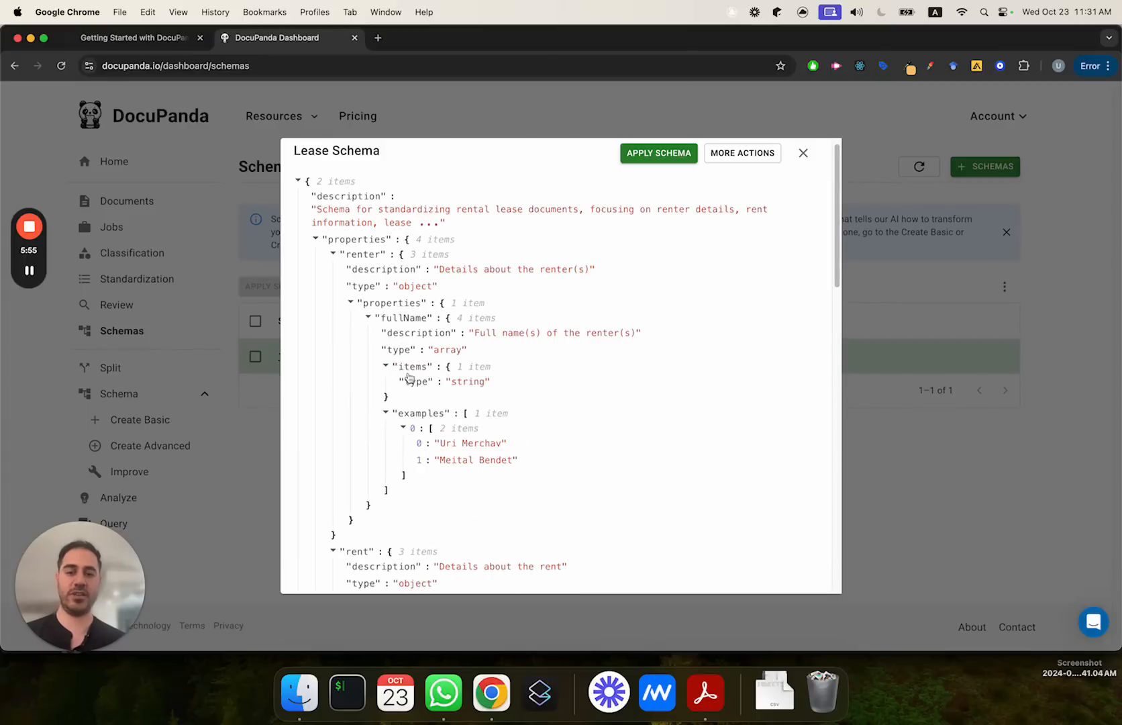
left_click_drag(489, 382, 405, 383)
scroll(405, 385, "down", 5)
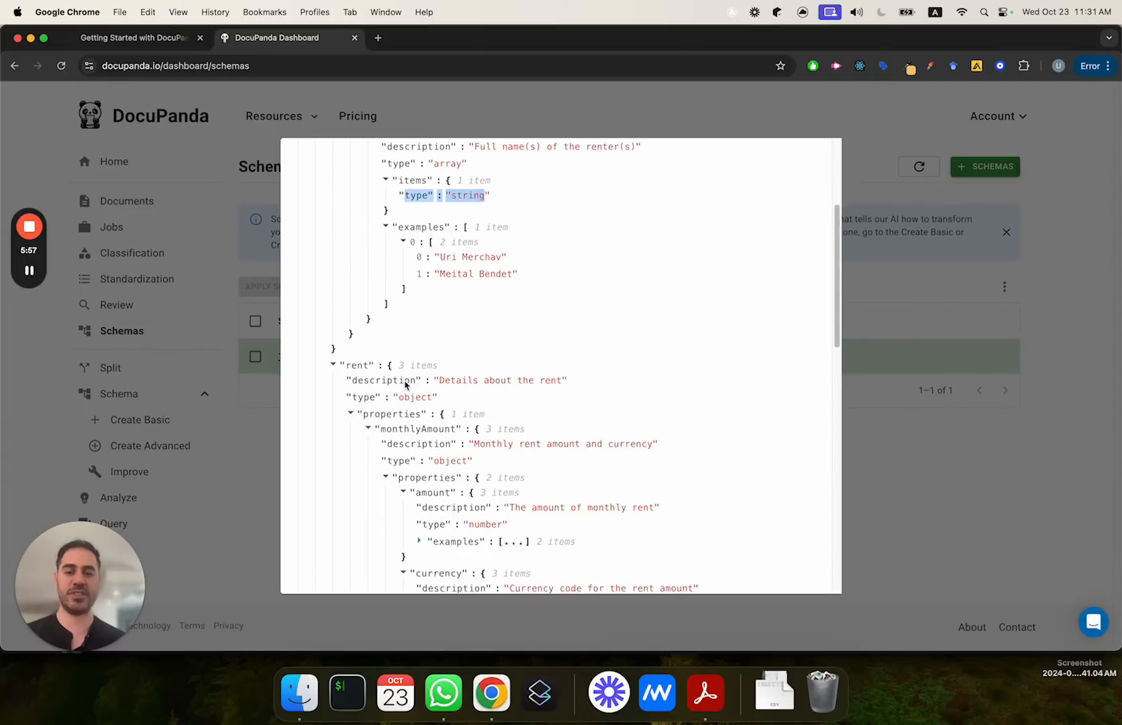
Step: Examine the schema's rent, lease term and pet policy definitions, expanding the monthly amount examples, and close the schema
scroll(405, 385, "down", 3)
left_click(431, 295)
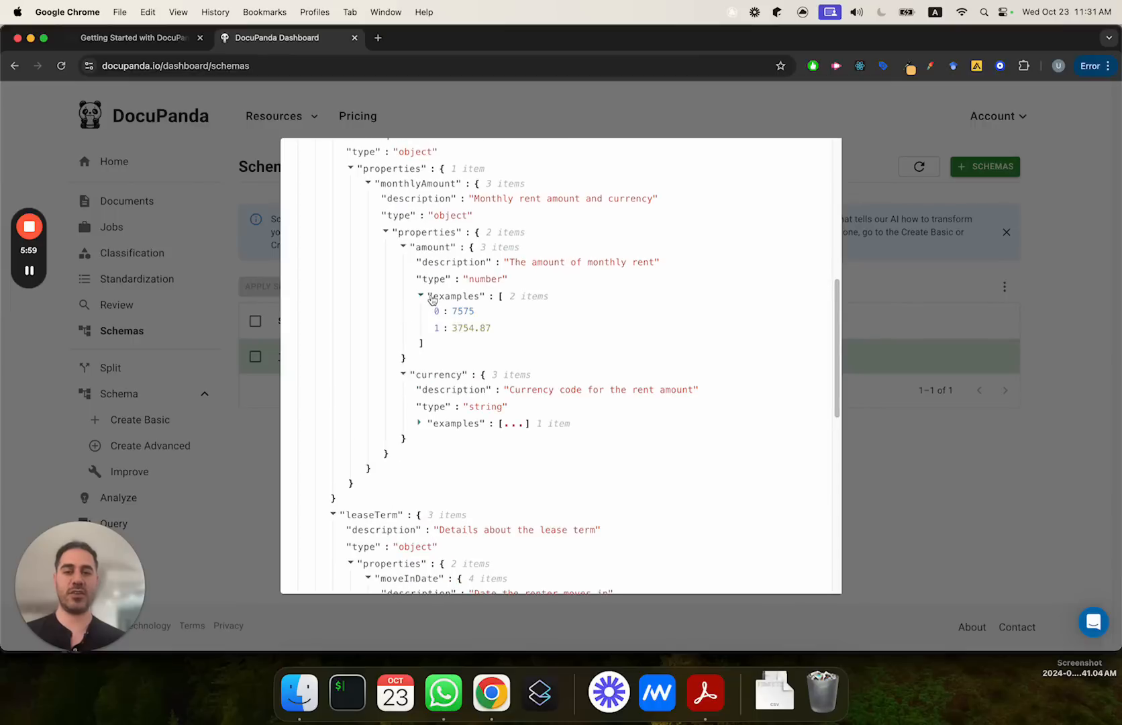
scroll(462, 337, "down", 6)
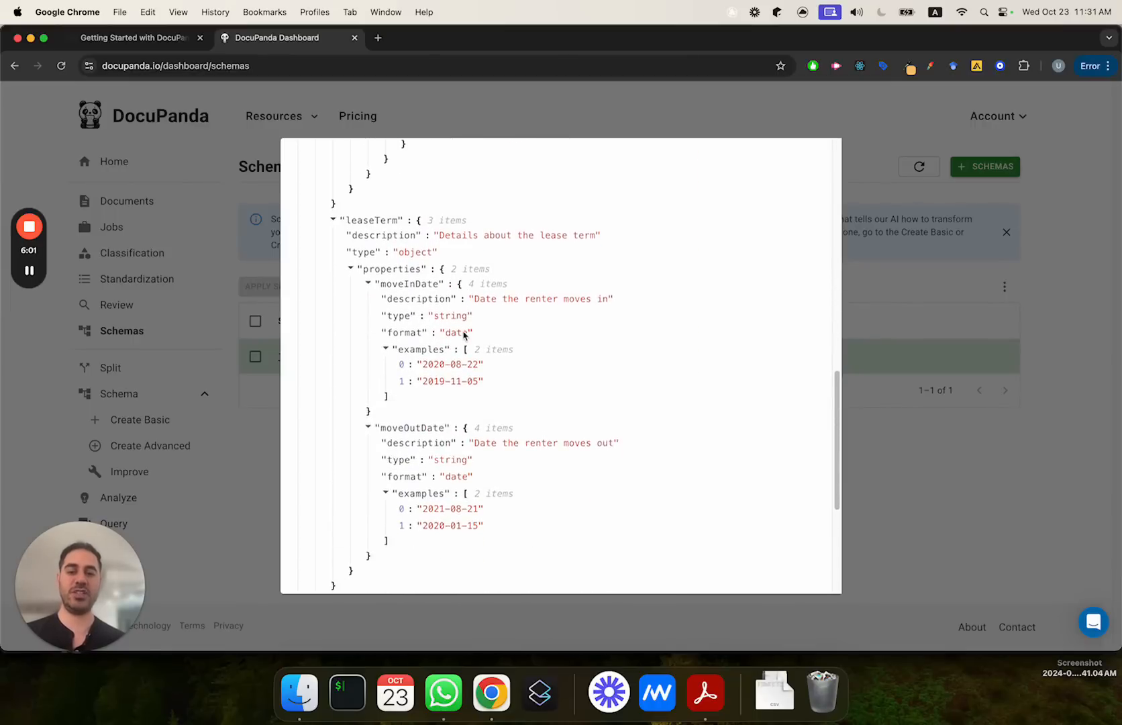
scroll(463, 335, "down", 3)
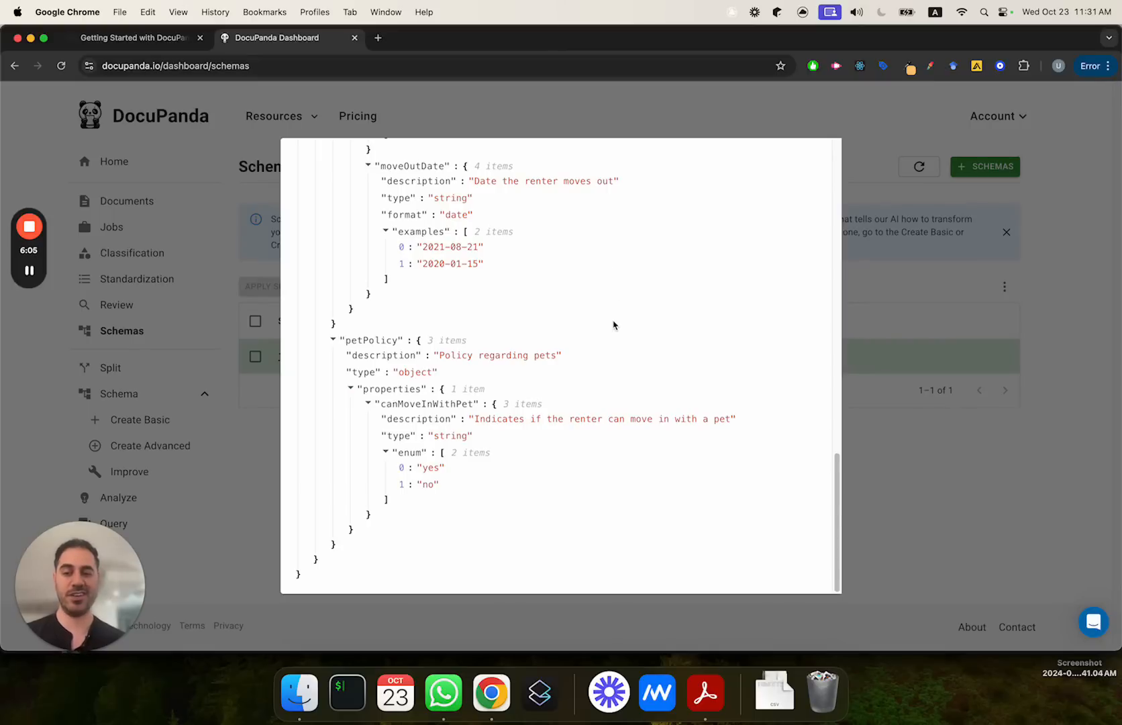
left_click(942, 277)
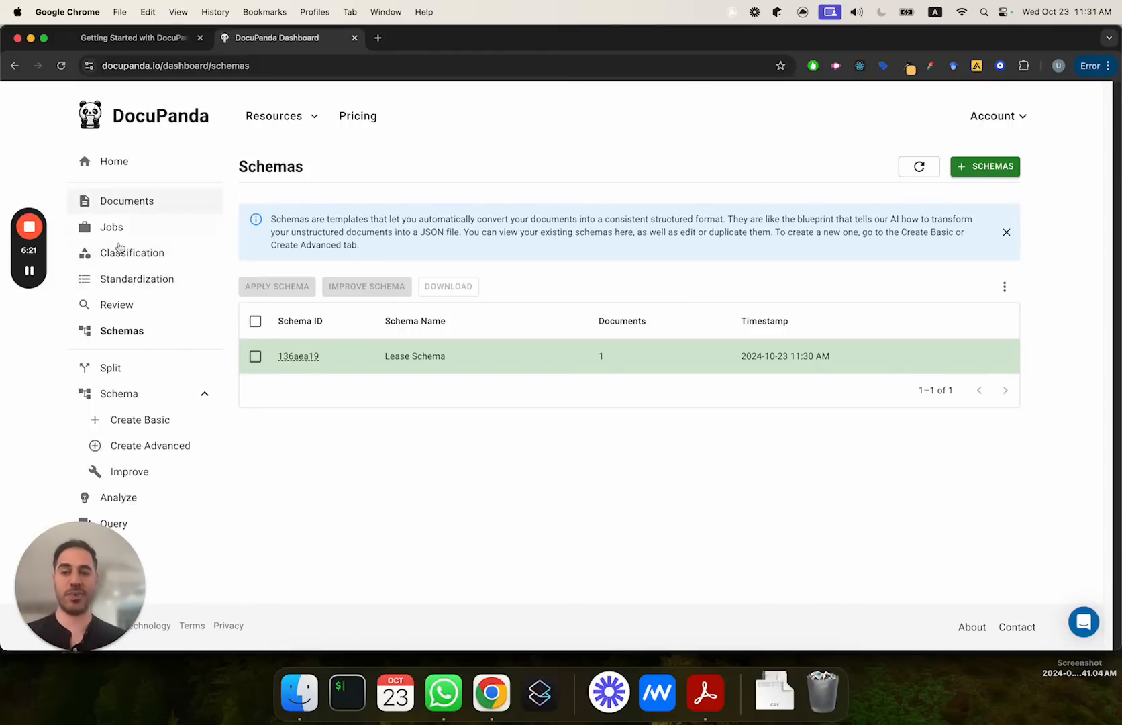
Step: Delete the five standardizations that do not use the Lease Schema from the list of standardizations
left_click(156, 280)
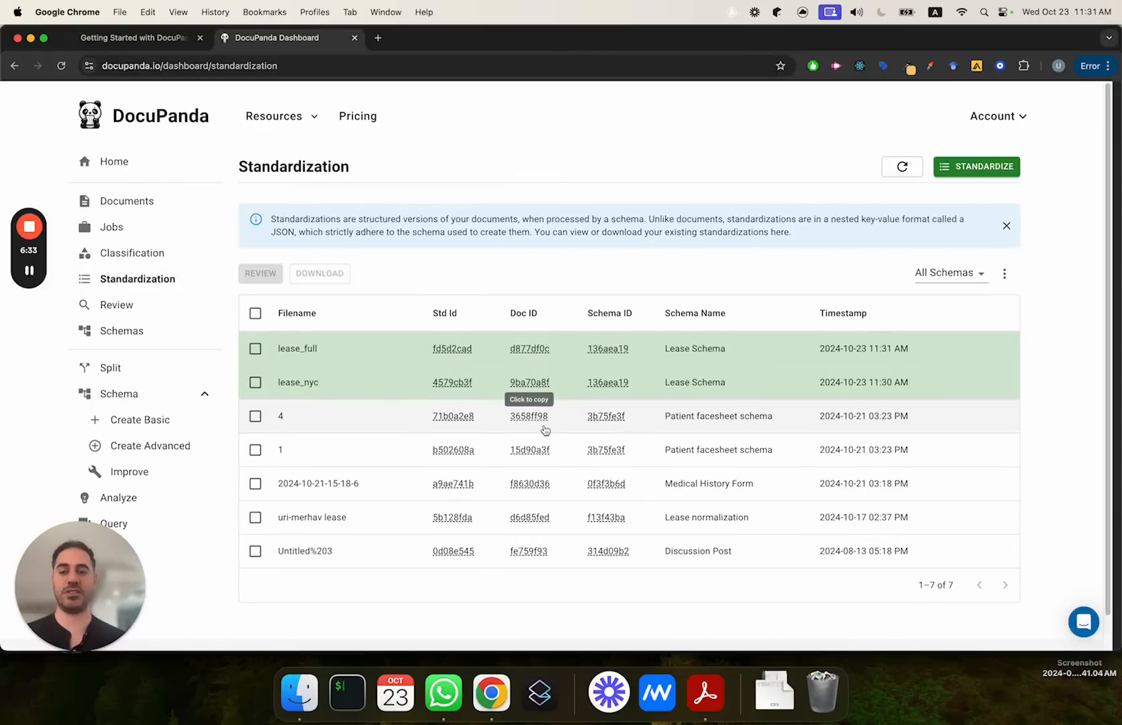
left_click(255, 416)
left_click(255, 450)
left_click(255, 483)
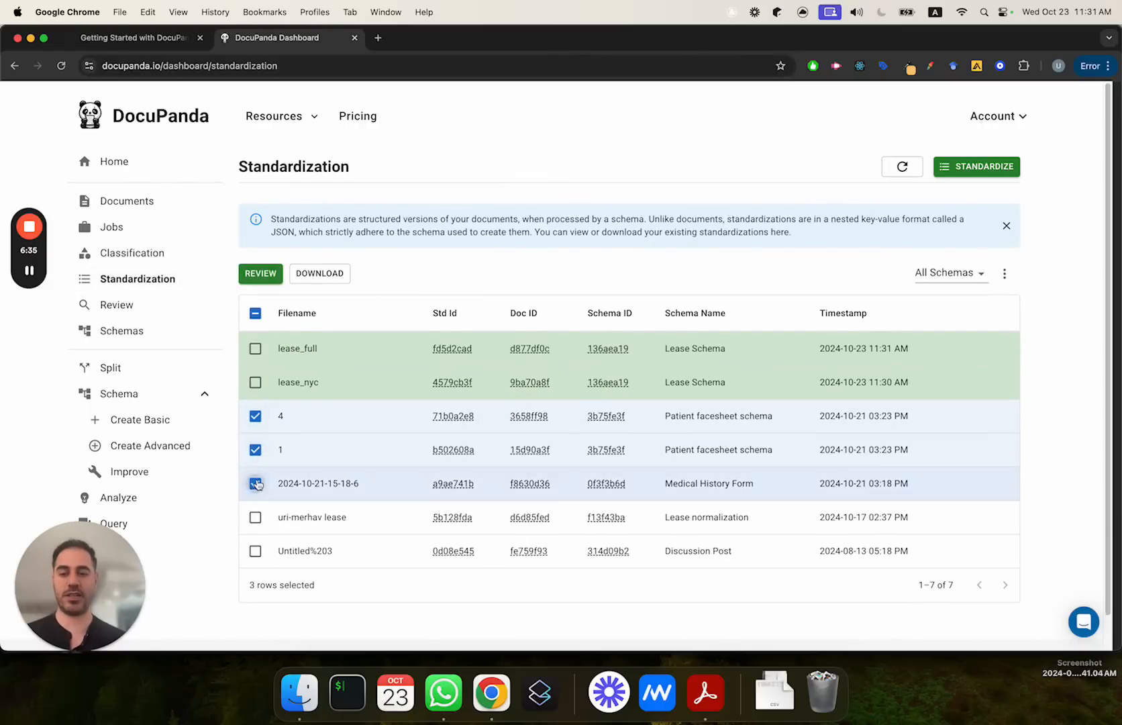
left_click(255, 517)
left_click(255, 550)
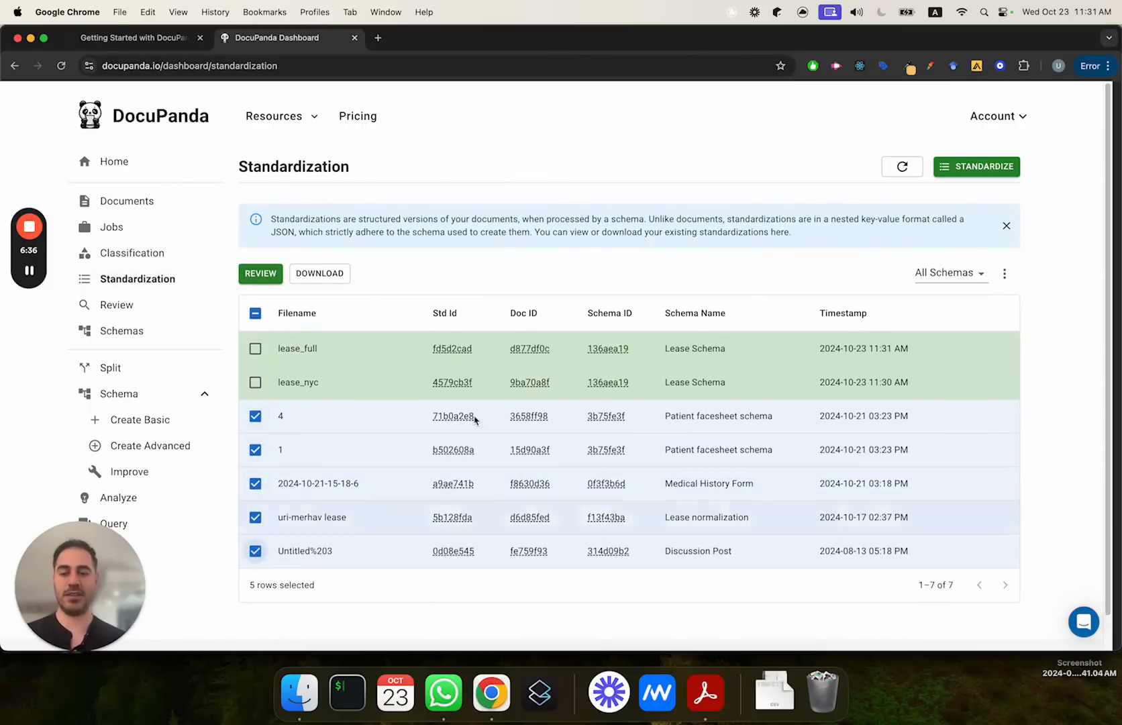
left_click(1004, 275)
left_click(980, 277)
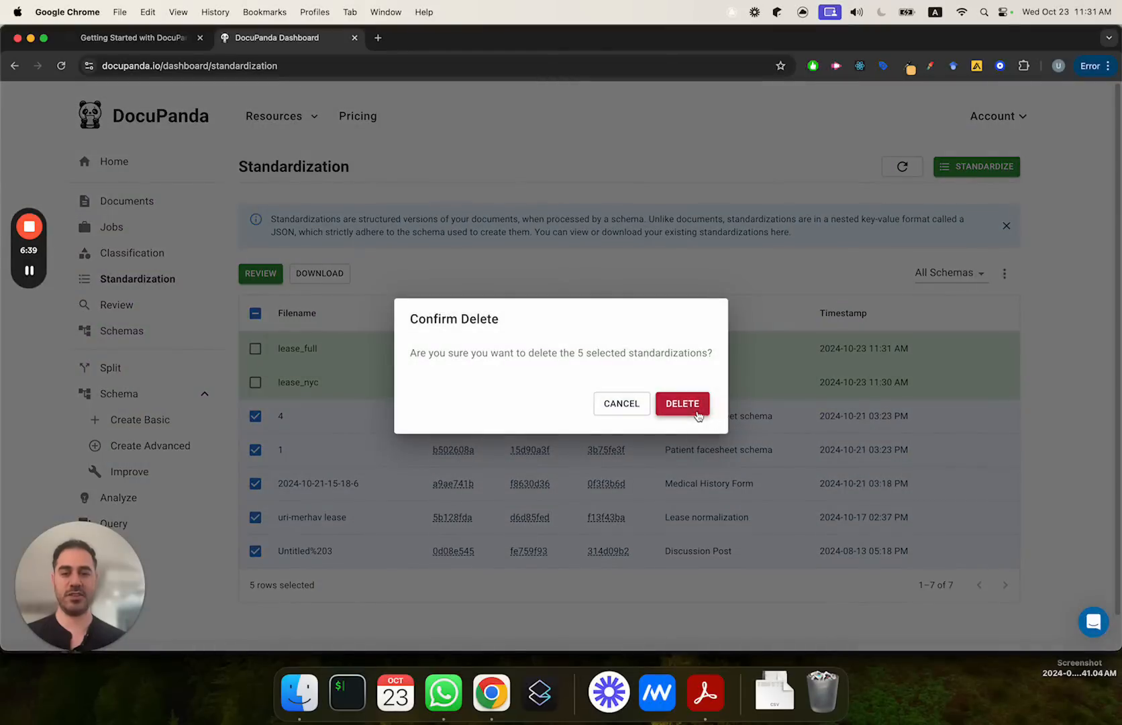
left_click(682, 404)
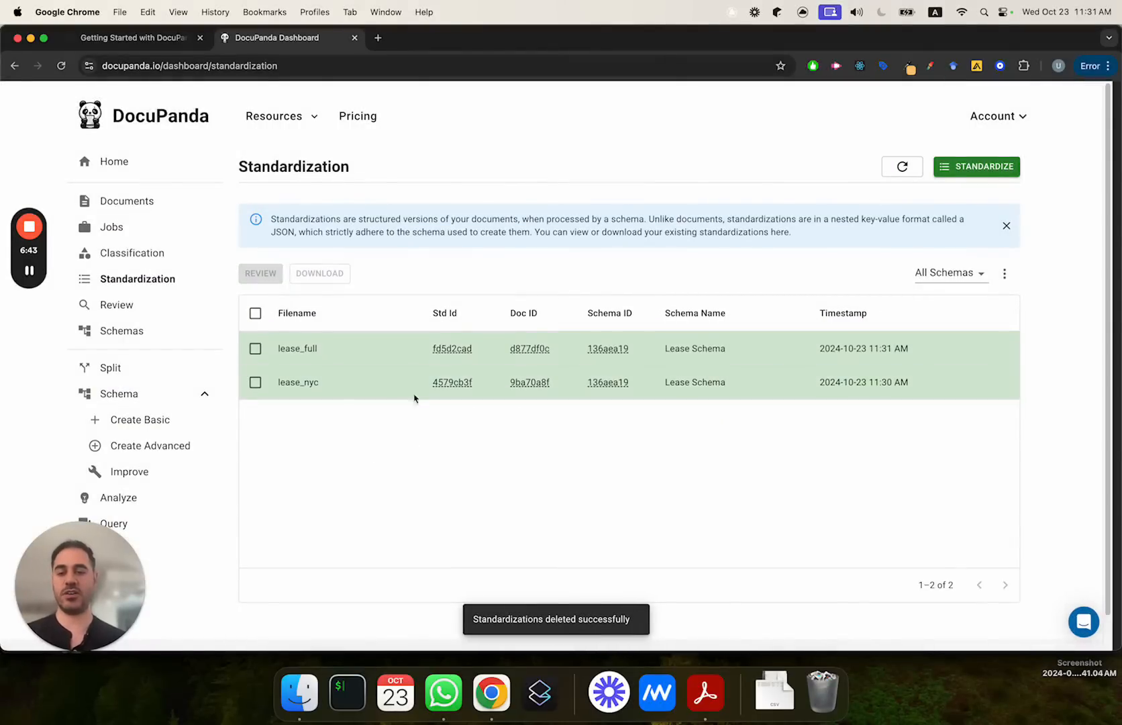
Step: Open the lease_full standardization, collapse its four sections and expand only the renter section to examine the full names
left_click(367, 359)
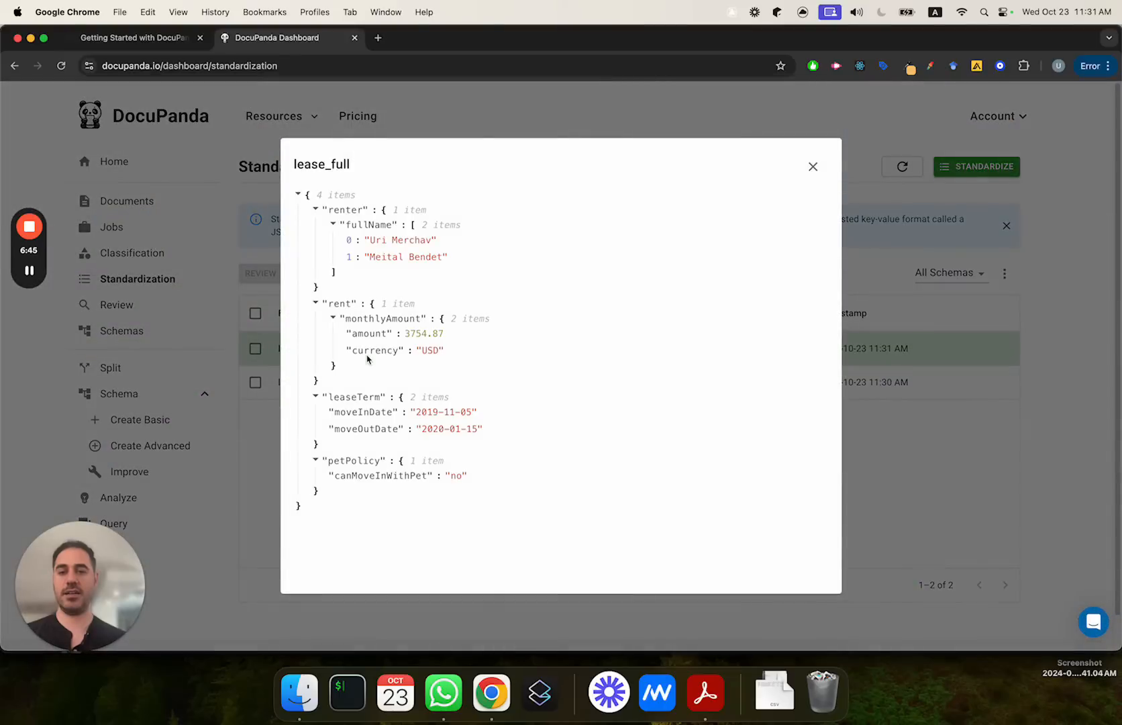
left_click(317, 210)
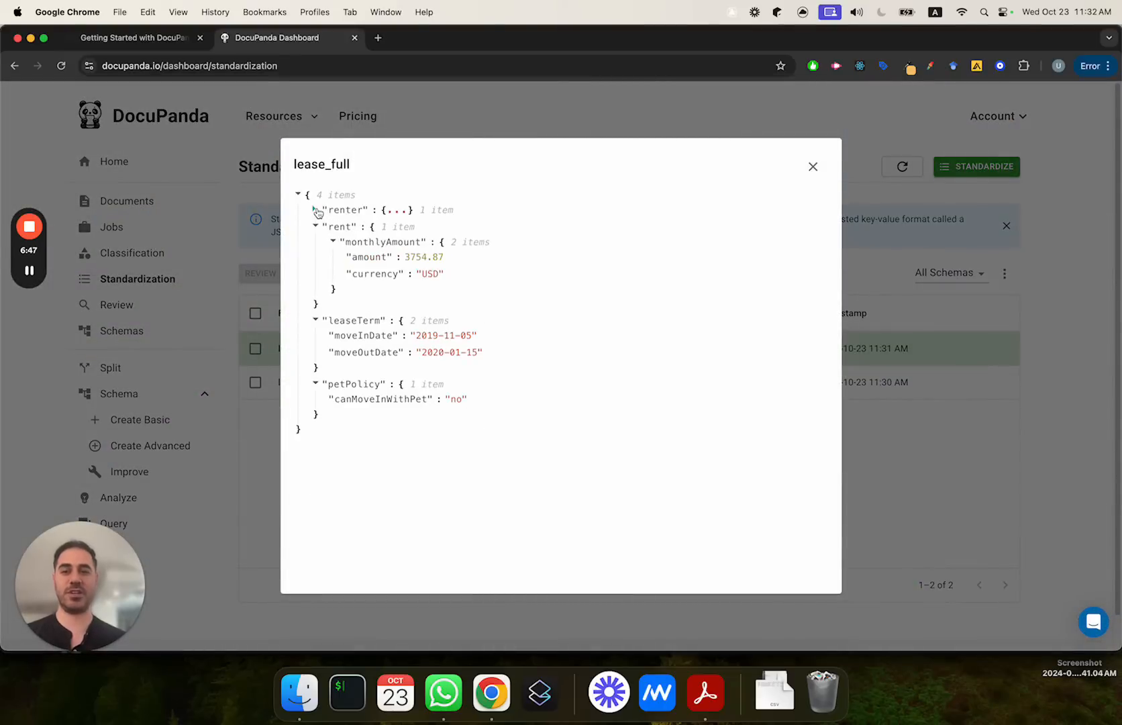
left_click(315, 227)
left_click(314, 243)
left_click(314, 259)
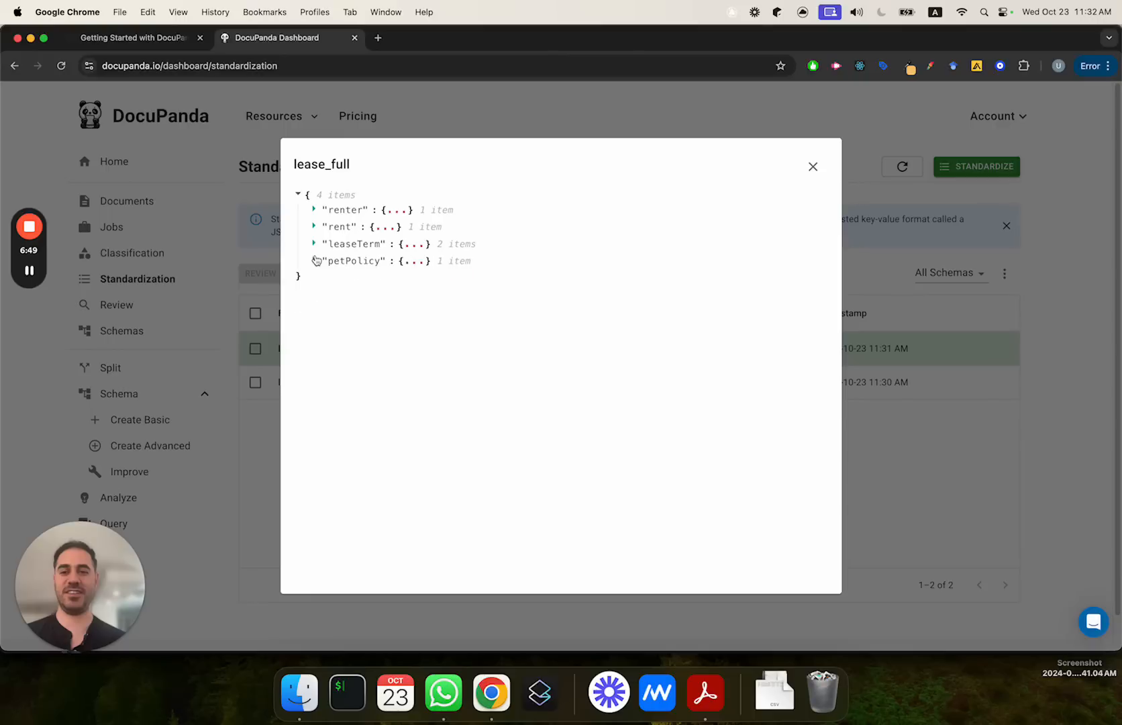
left_click(316, 210)
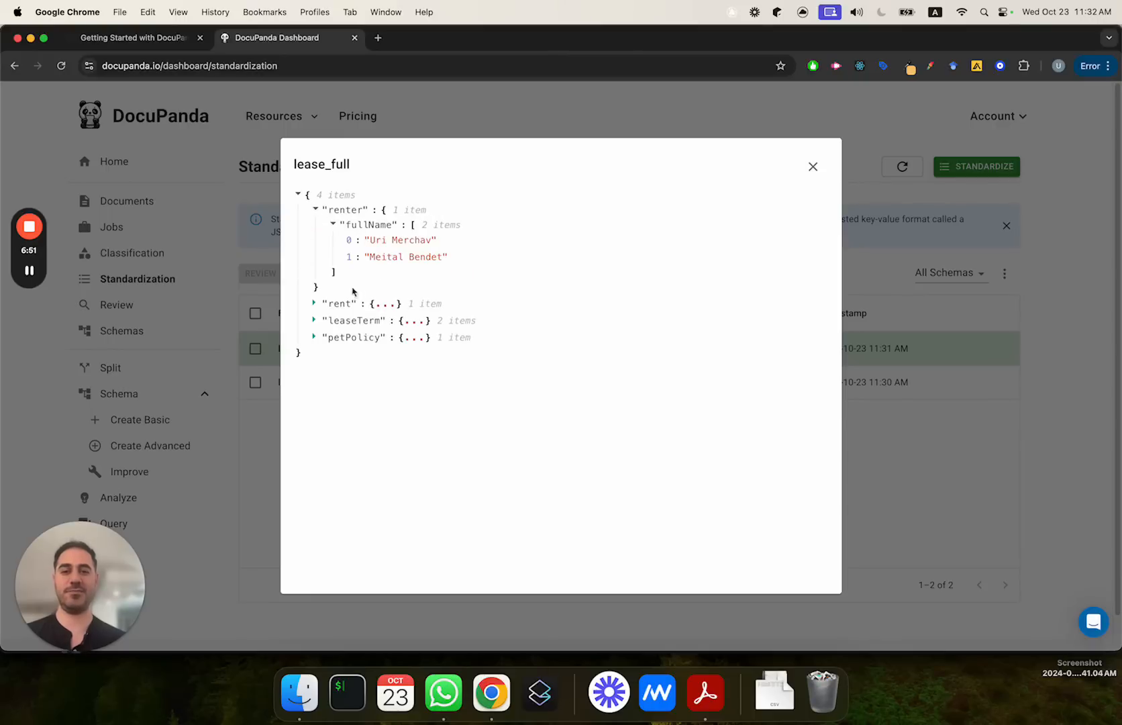
Step: Collapse the renter section and examine the monthly rent amount and currency extracted from lease_full
left_click(316, 304)
left_click(316, 210)
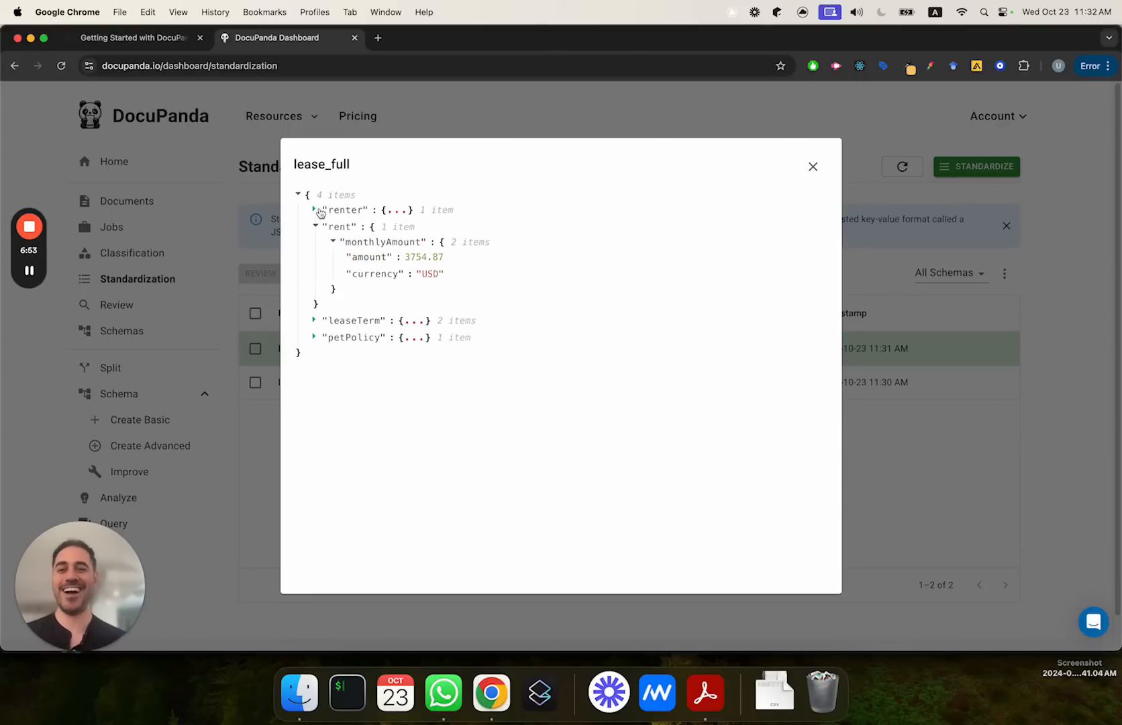
left_click_drag(405, 259, 484, 262)
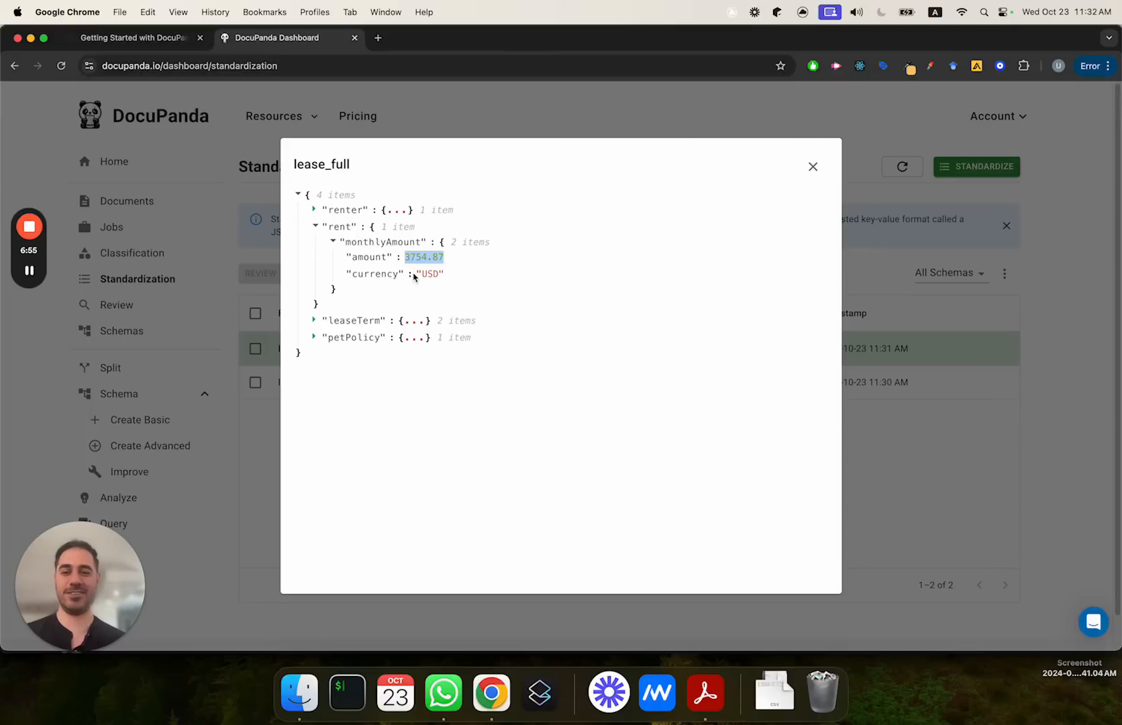
left_click_drag(414, 276, 458, 277)
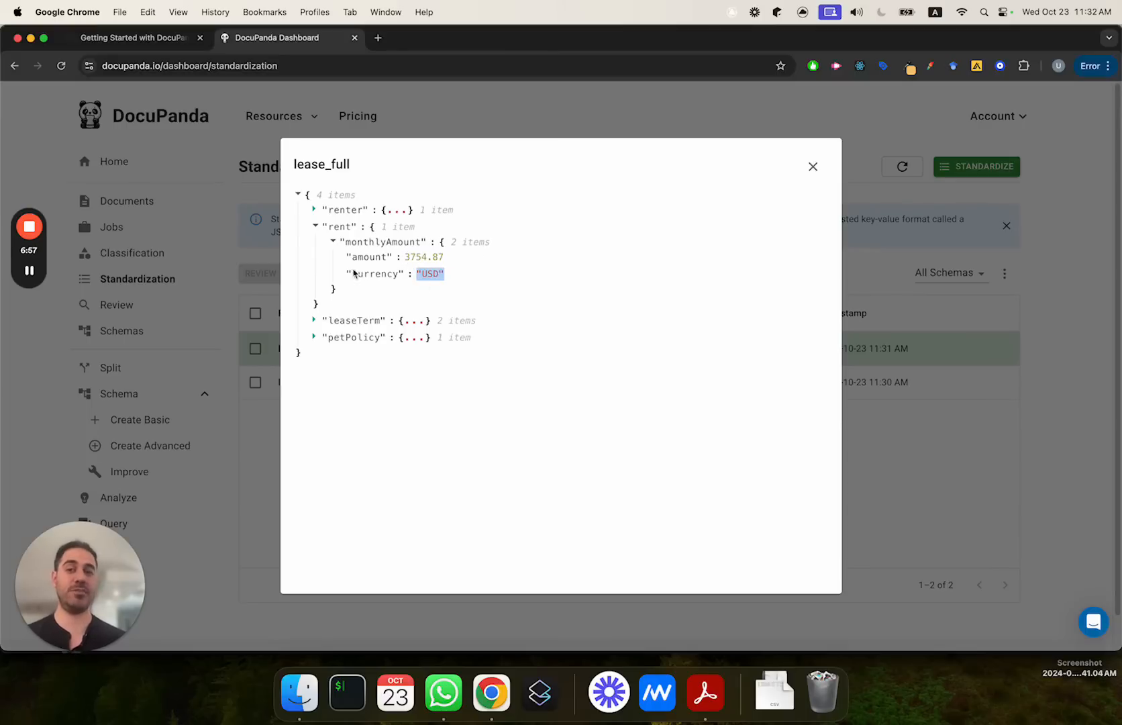
Step: Expand the lease term and pet policy of lease_full to check the move dates and pet permission, and close the result
left_click(315, 320)
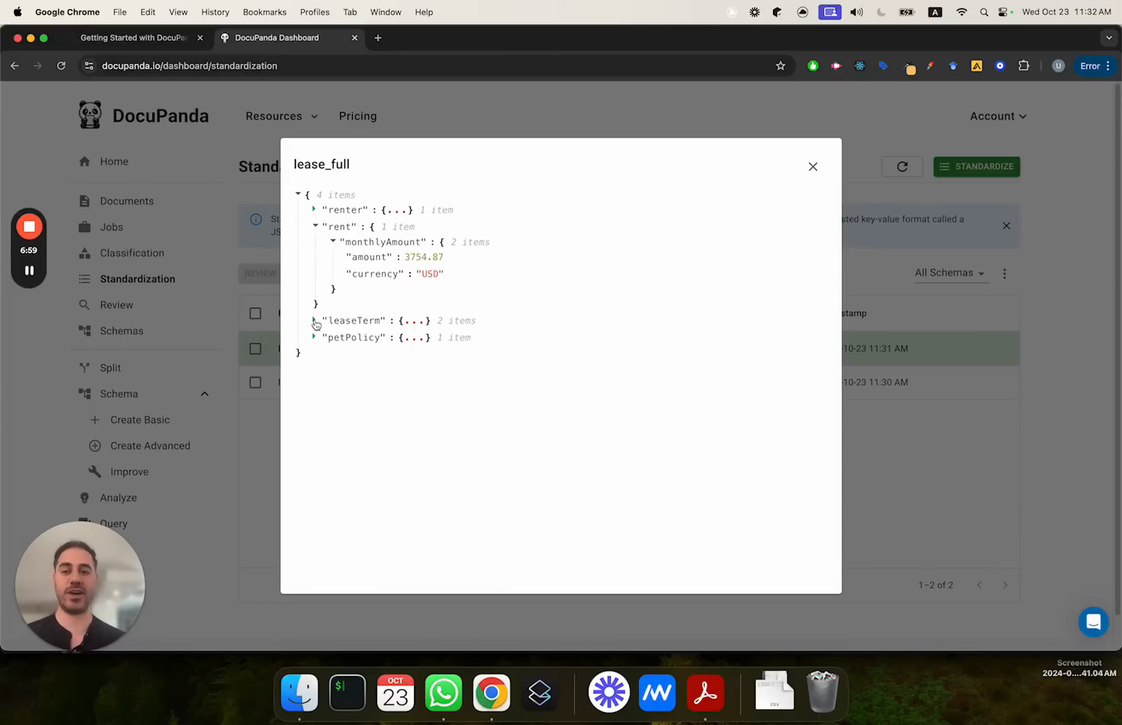
left_click_drag(330, 337, 472, 341)
left_click_drag(376, 355, 495, 356)
left_click(397, 387)
left_click_drag(382, 402, 357, 408)
left_click(358, 408)
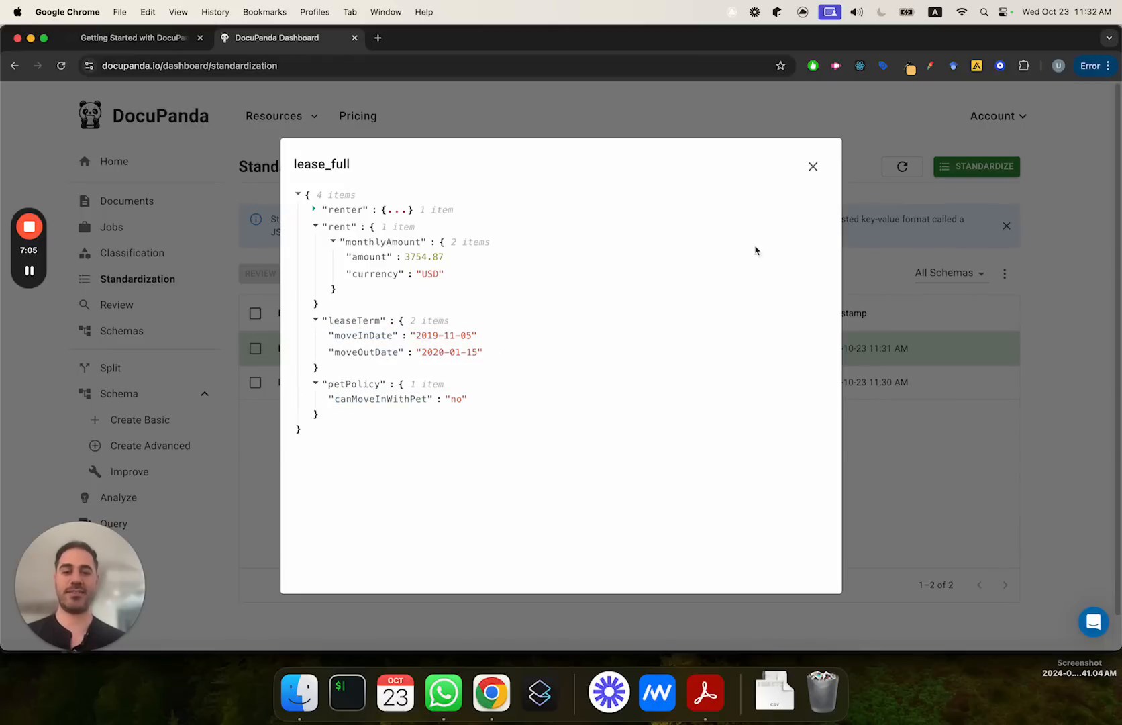
left_click(813, 167)
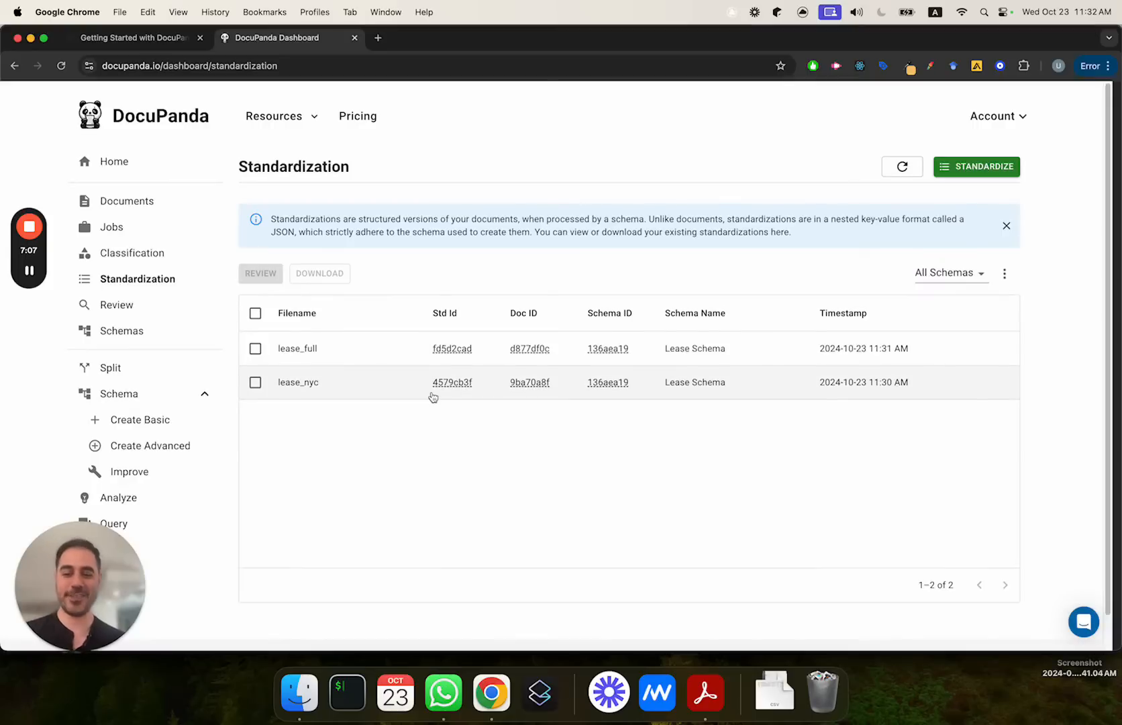
Step: Open the lease_nyc standardization to examine its extracted lease fields, and close it
left_click(374, 383)
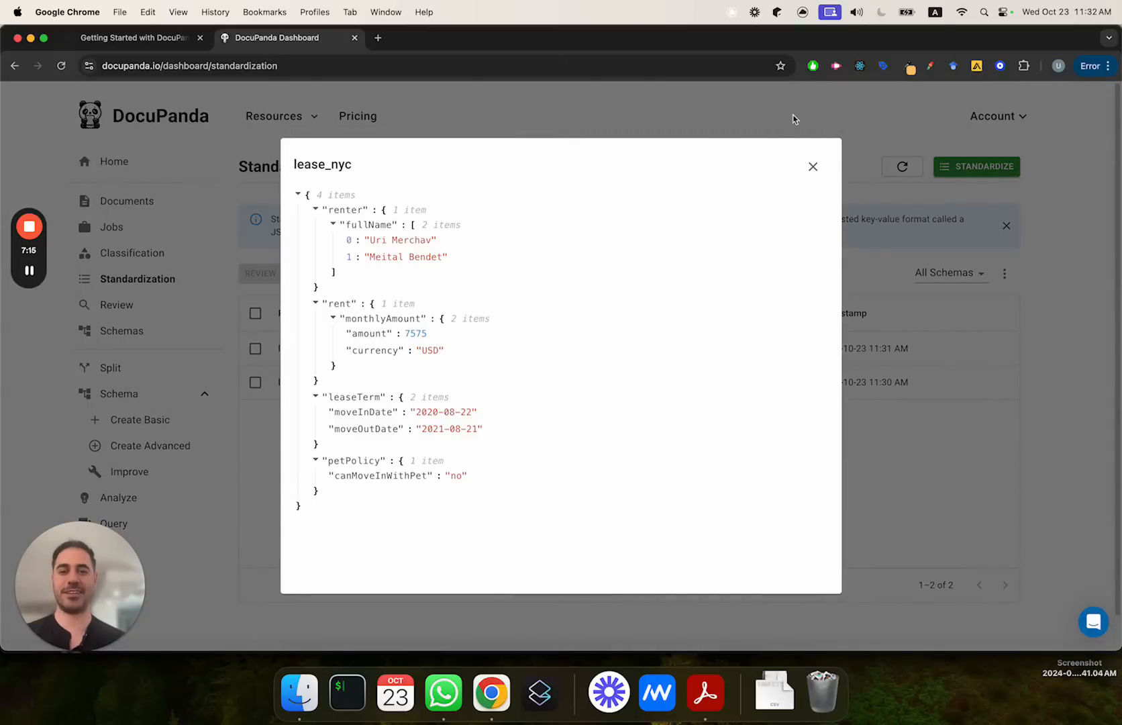
left_click(748, 127)
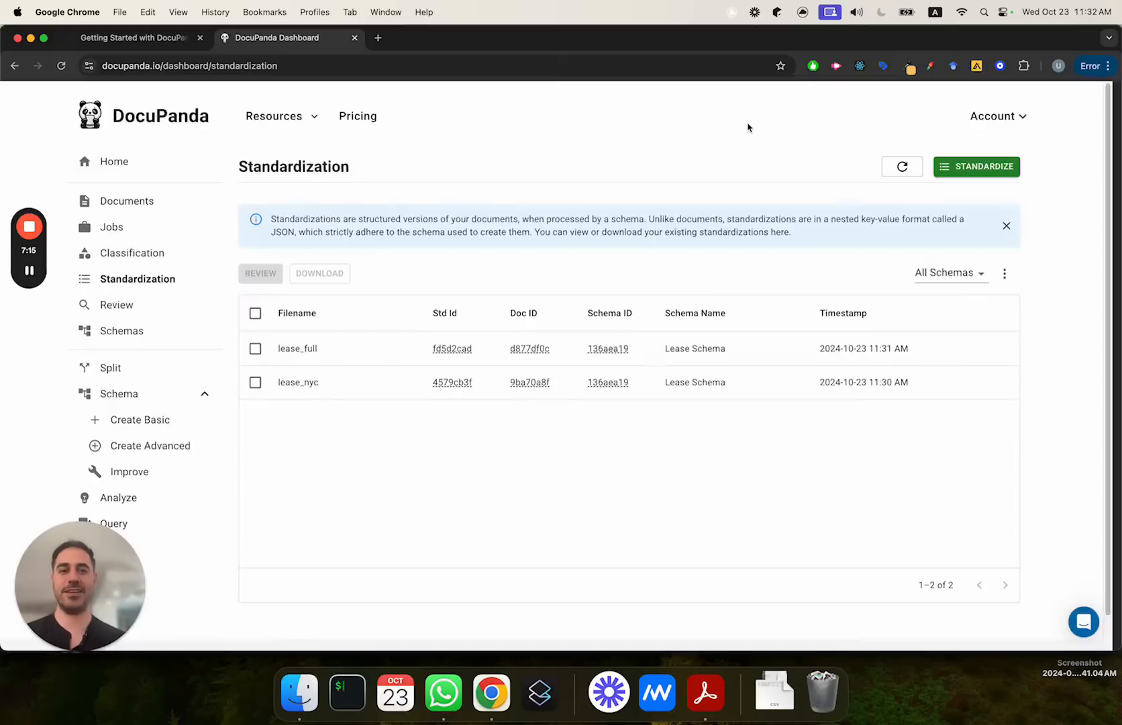
Step: Go to the list of documents and select lease_full and lease_nyc from the leases dataset
left_click(133, 212)
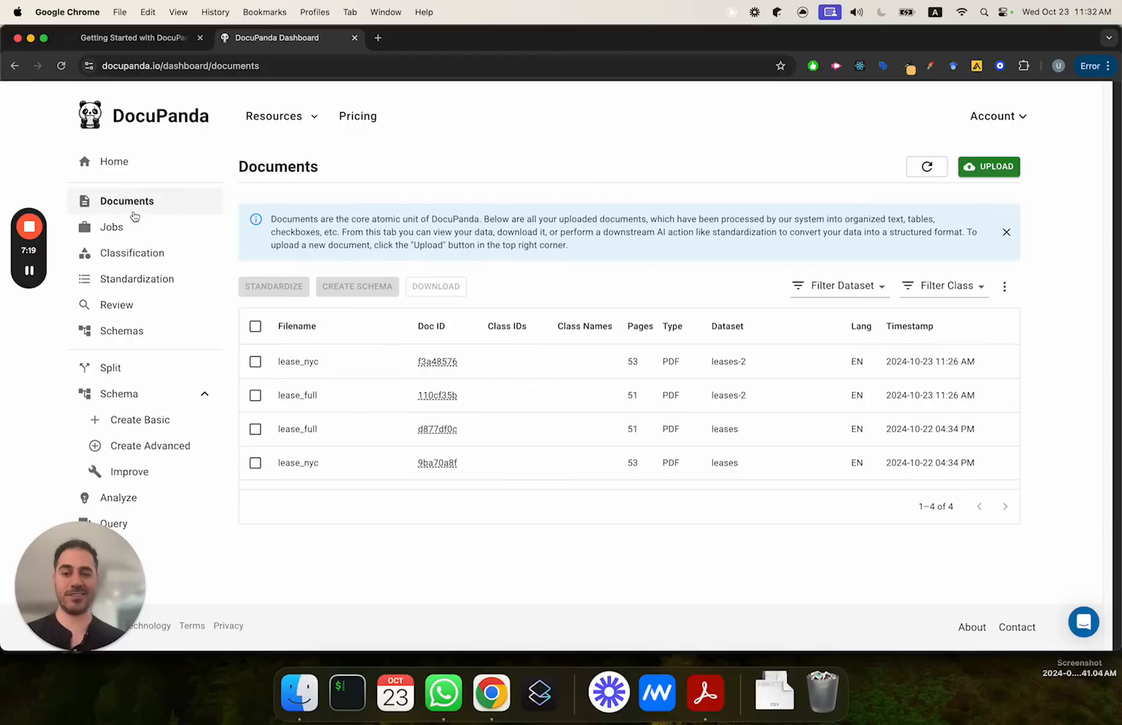
left_click(255, 429)
left_click(255, 462)
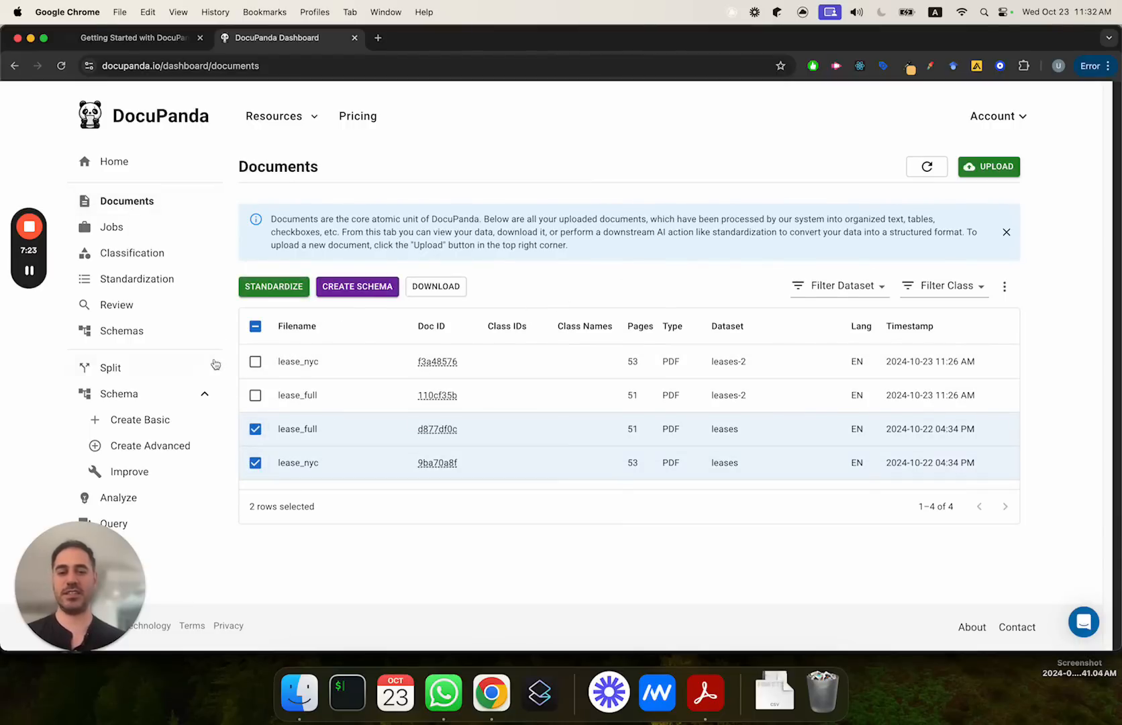
Step: Look over the list of existing reviews and the class taxonomy on the Classification page
left_click(118, 303)
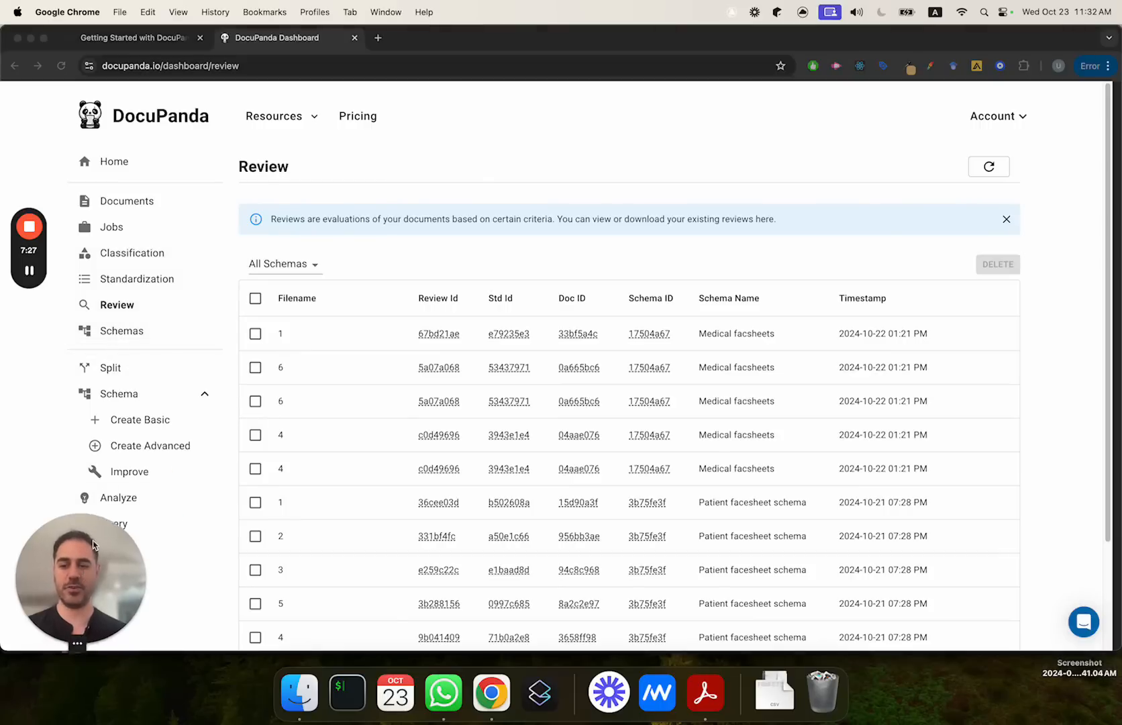
left_click_drag(83, 556, 456, 58)
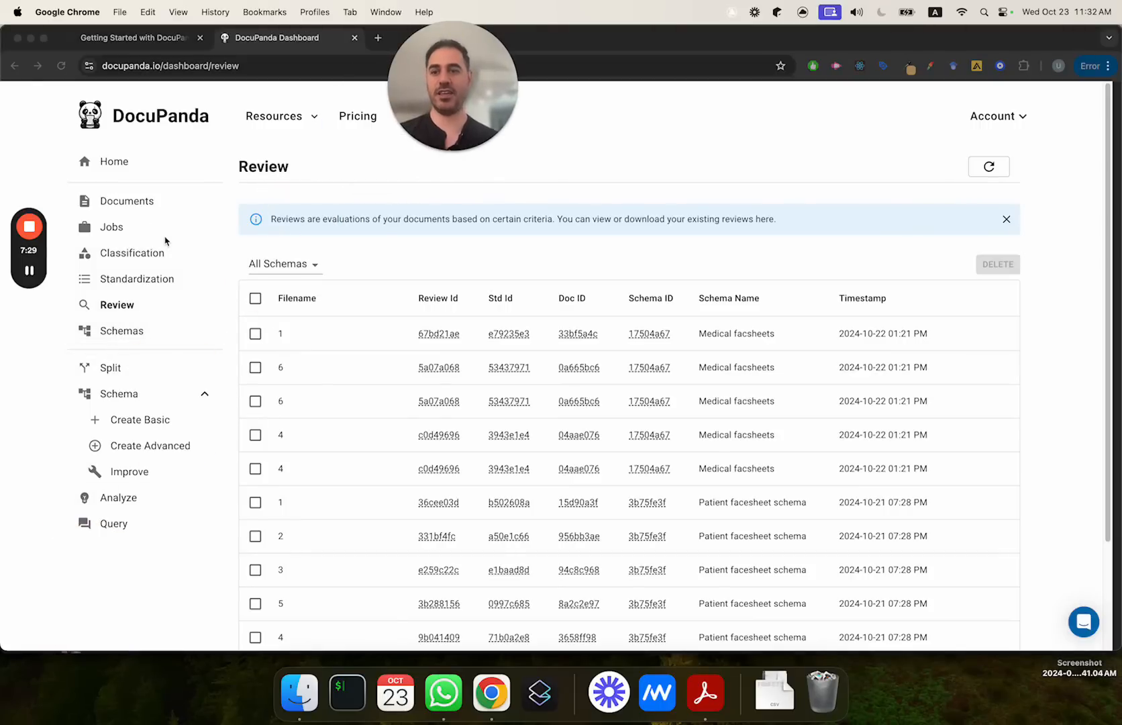
left_click(123, 255)
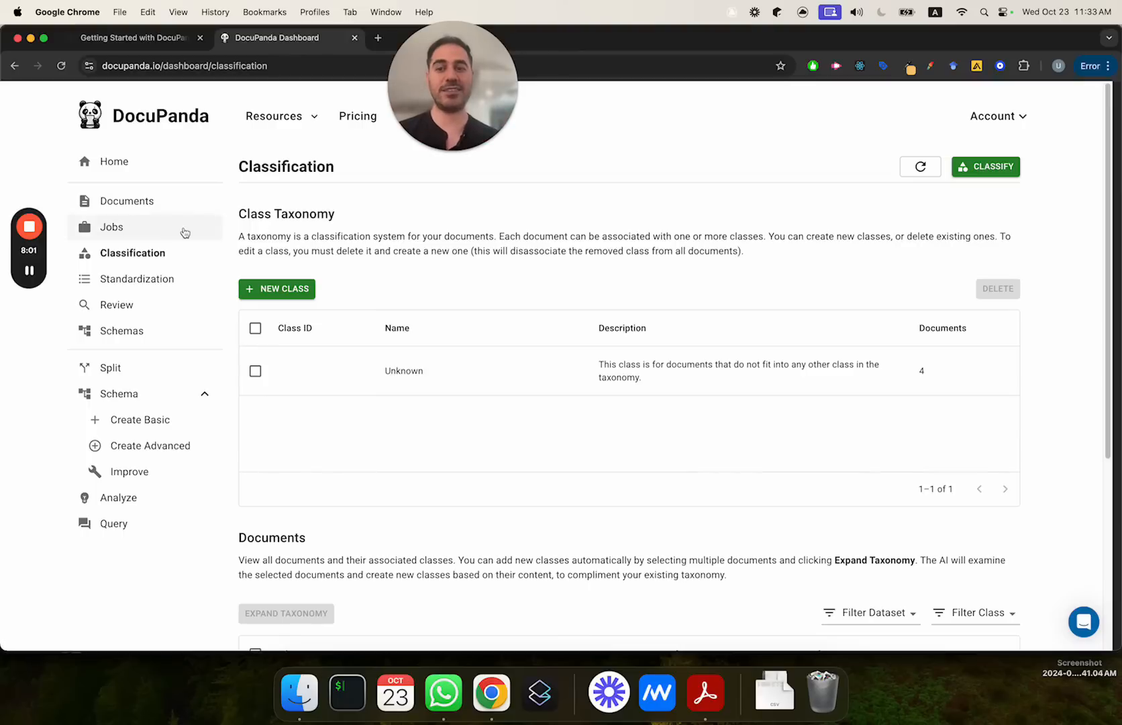
left_click_drag(233, 163, 277, 459)
left_click(276, 463)
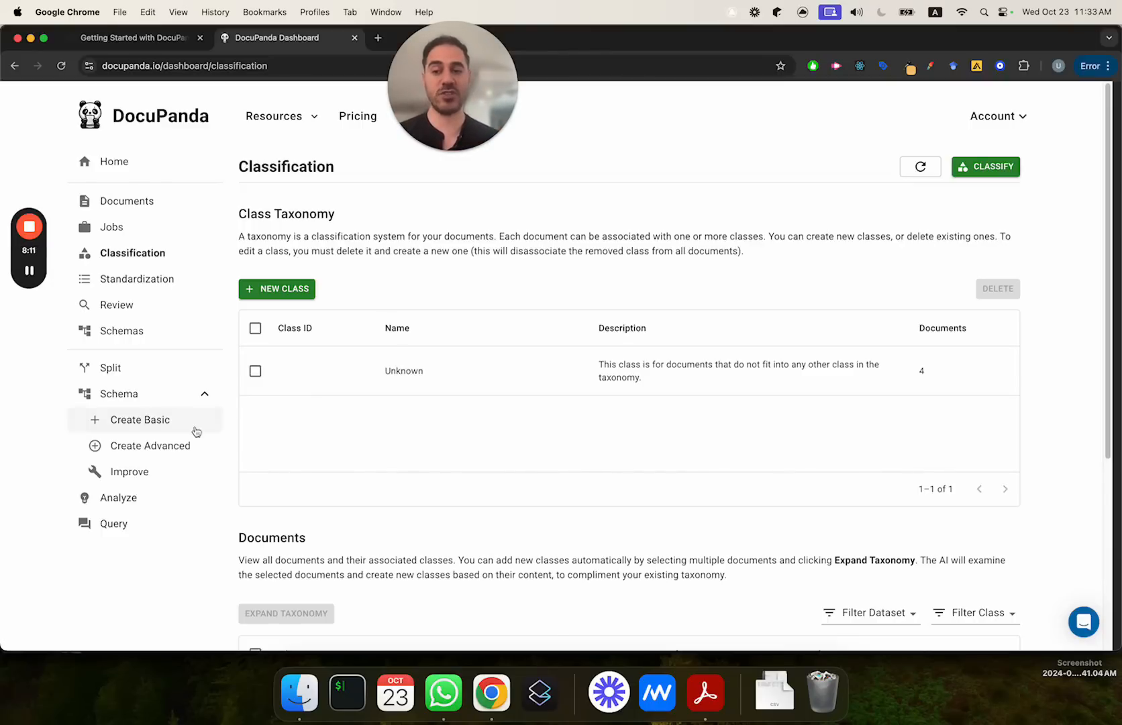
left_click_drag(454, 130, 528, 129)
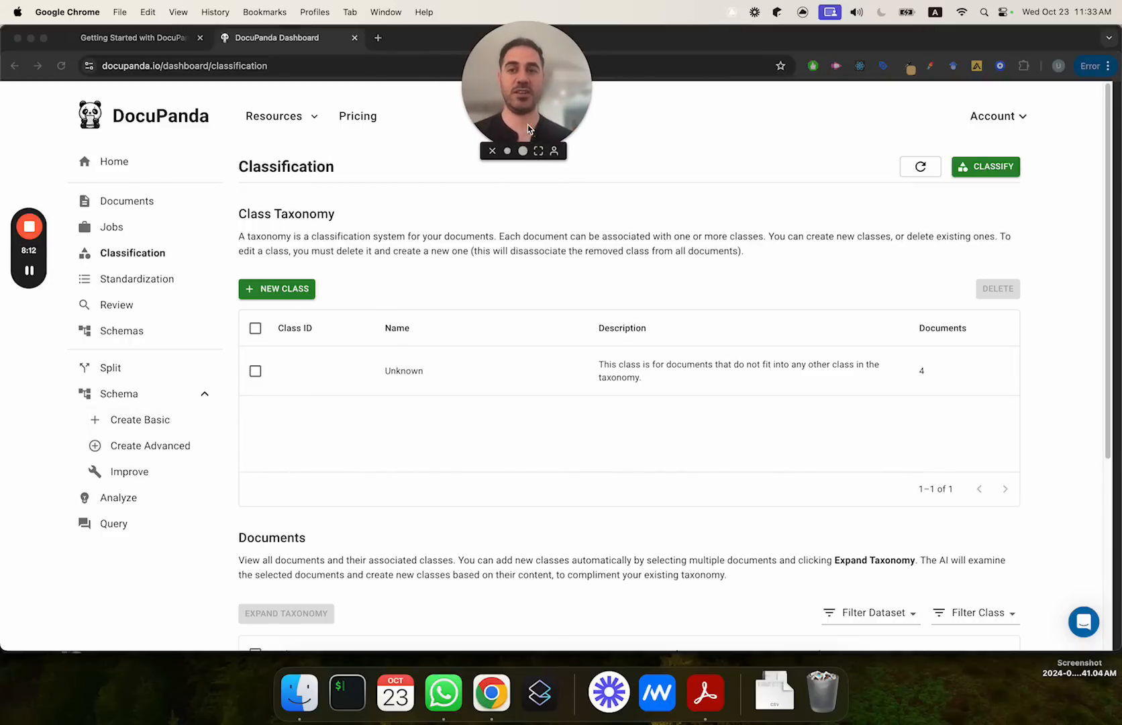
left_click(314, 117)
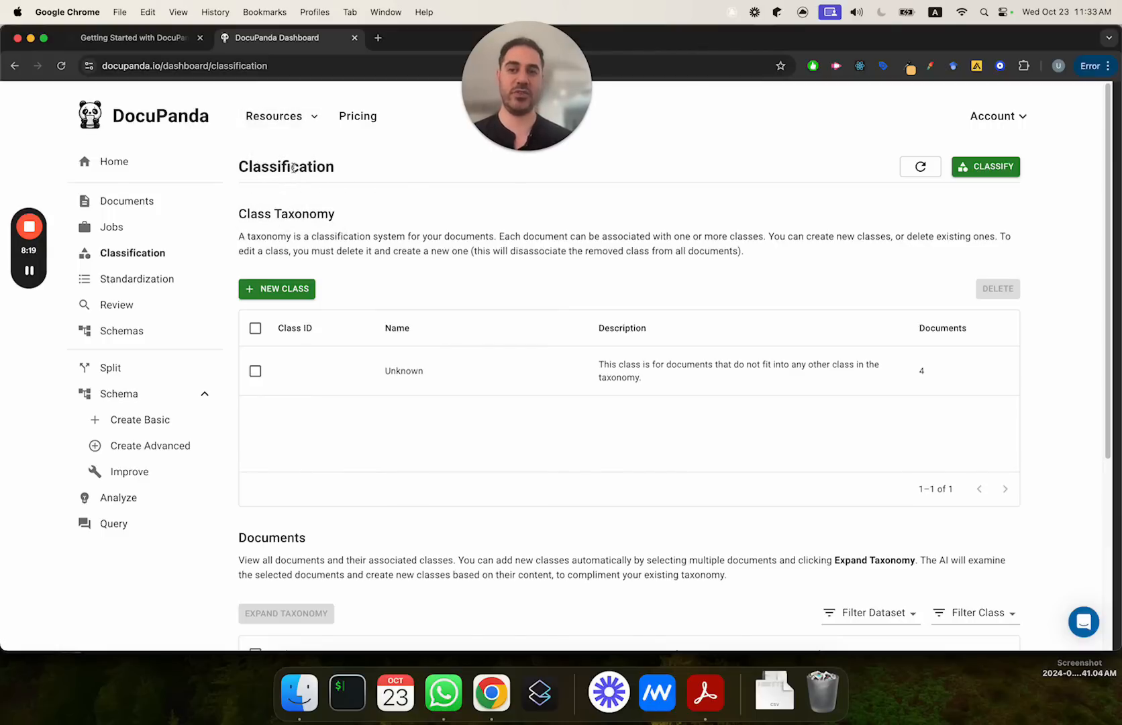
mouse_move(279, 131)
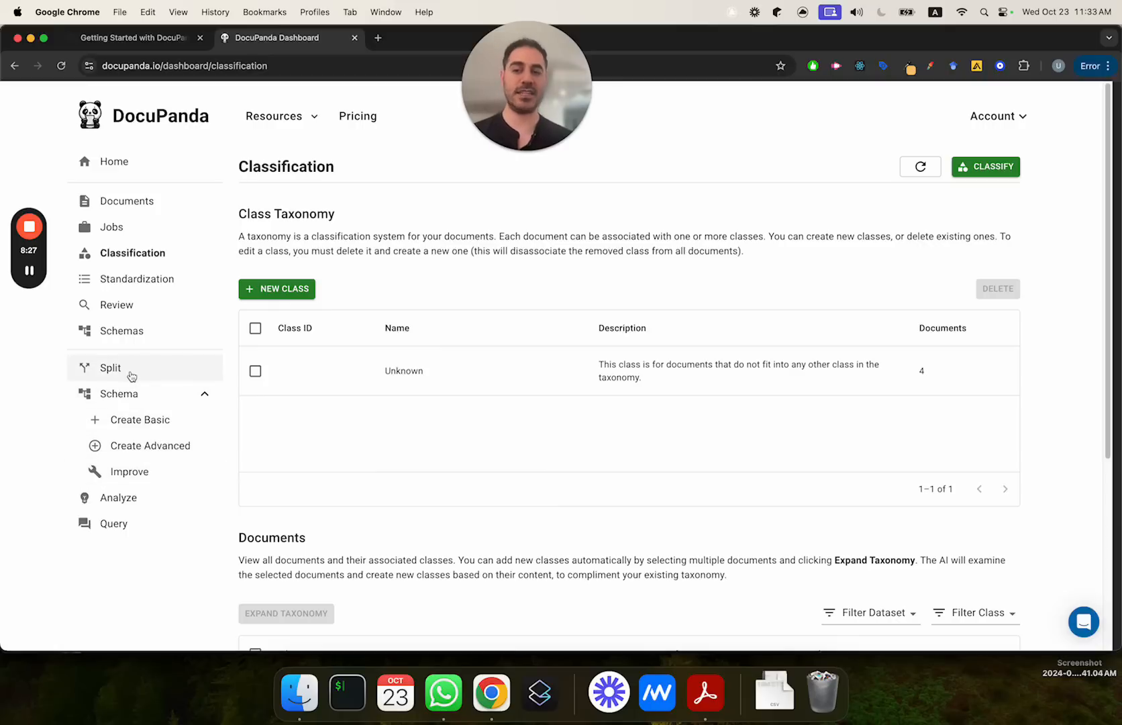
Step: Go to the Review page and look through the list of existing reviews
left_click(114, 304)
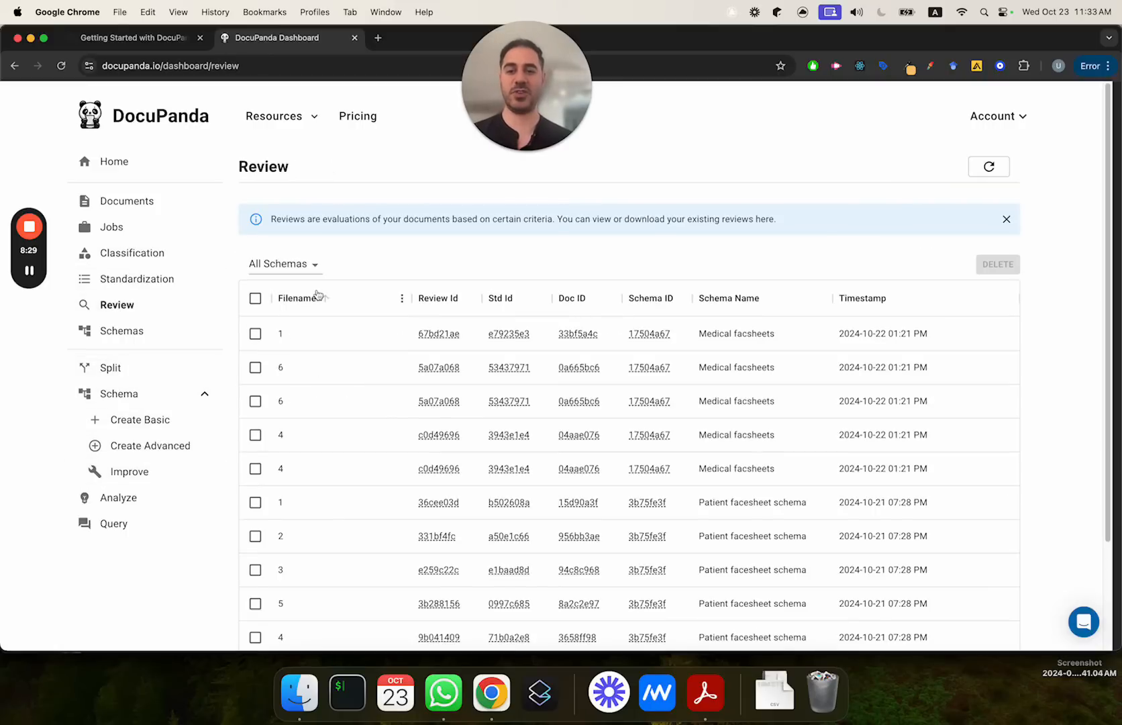
scroll(356, 403, "down", 5)
scroll(371, 319, "up", 5)
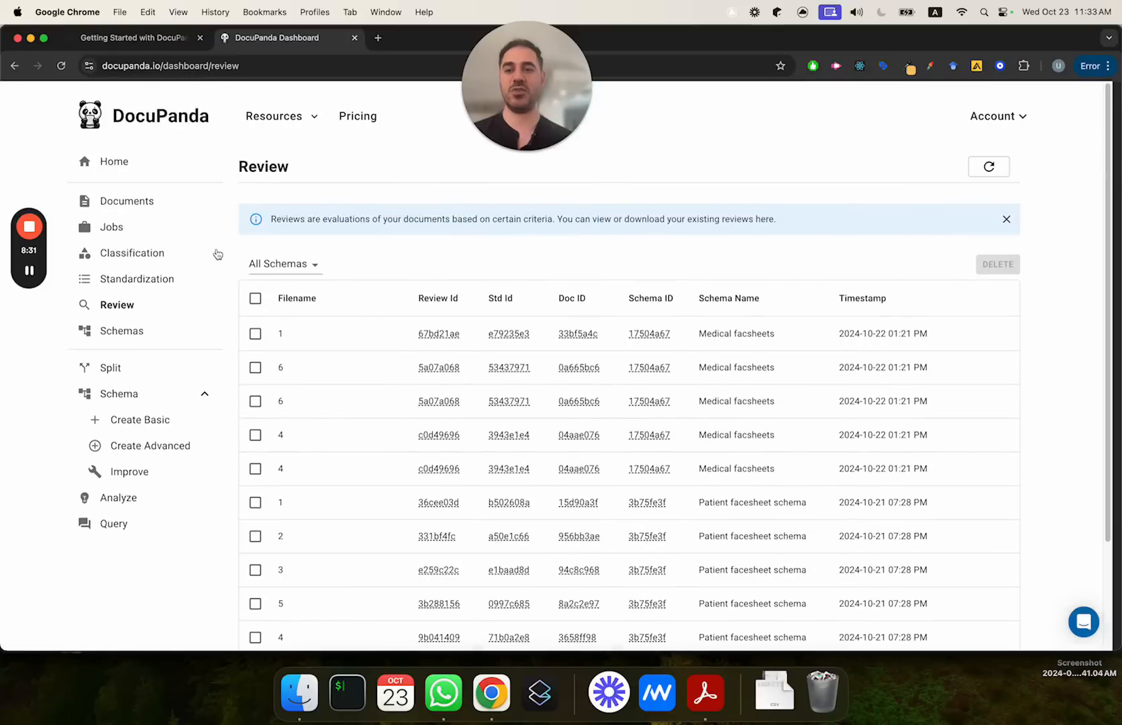
Step: Launch an AI review of the lease_full and lease_nyc standardizations
left_click(134, 278)
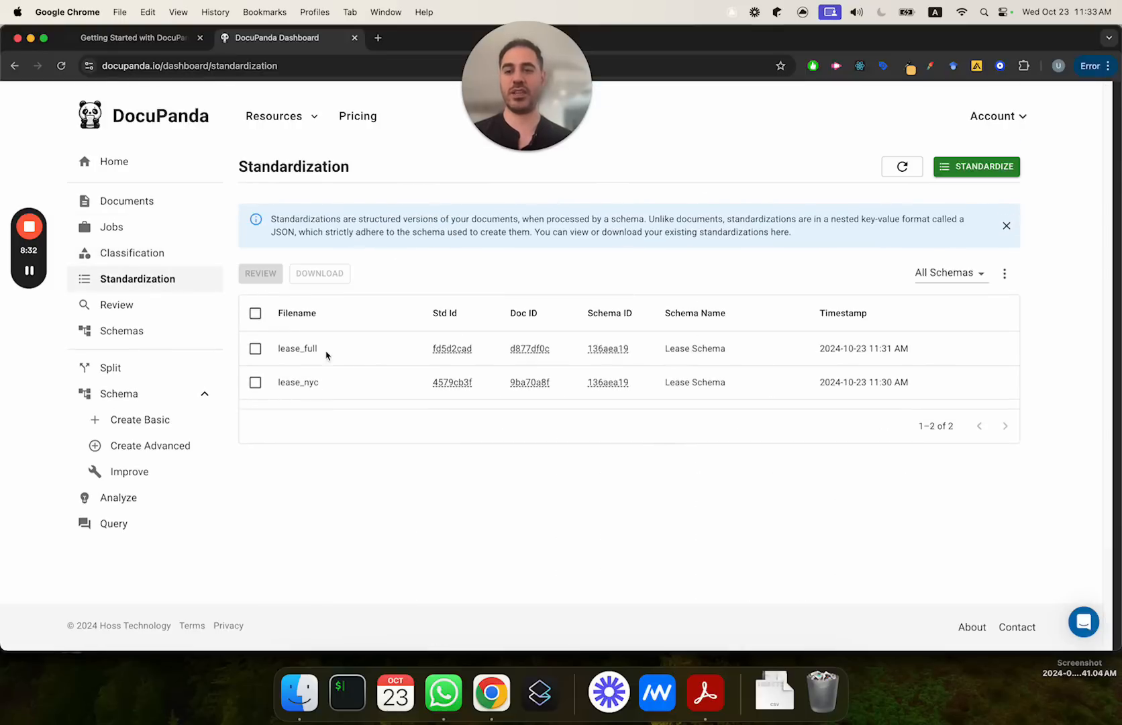
left_click(255, 349)
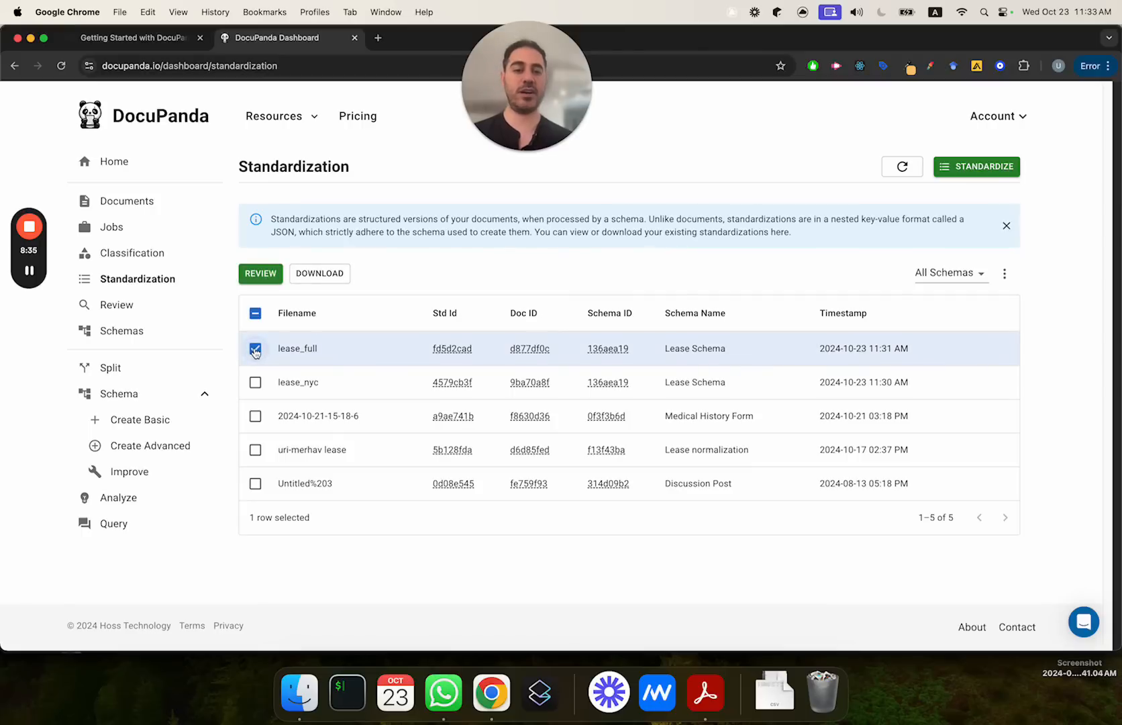
left_click(263, 275)
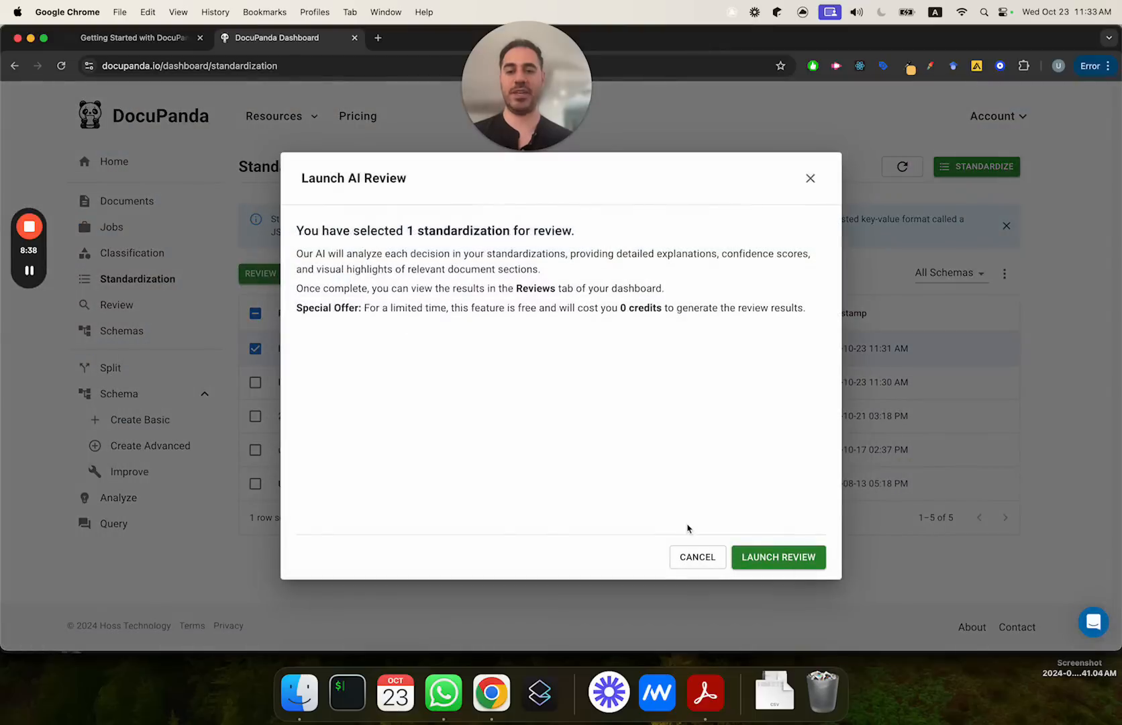
left_click(720, 561)
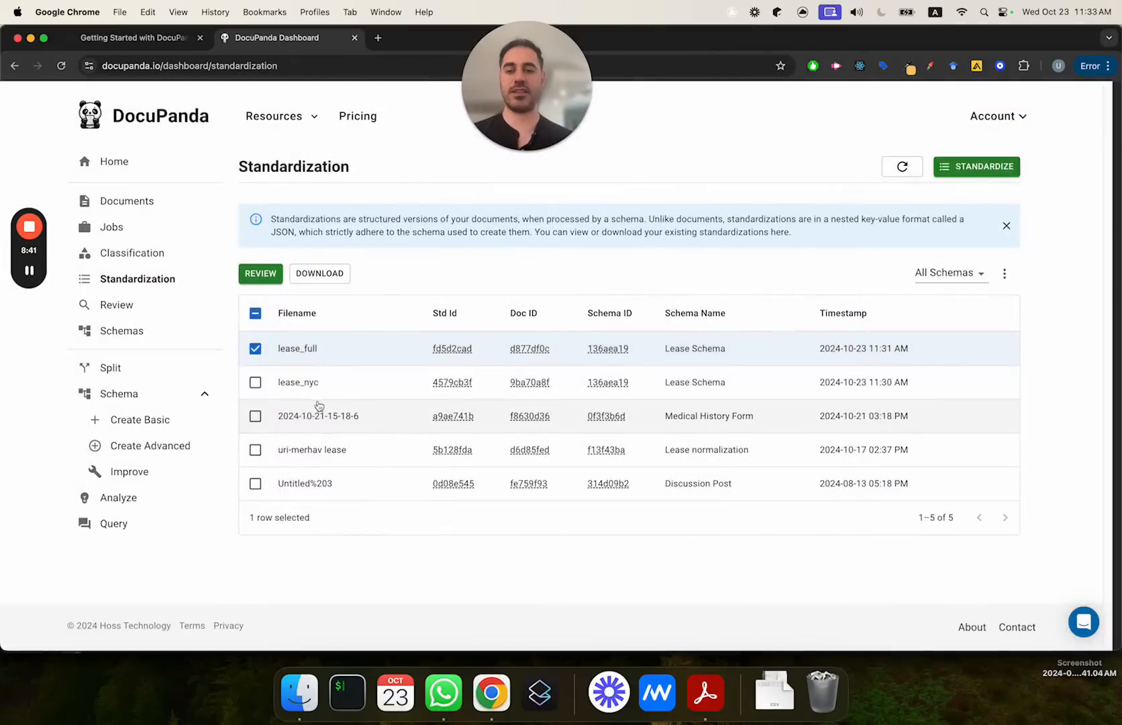
left_click(255, 381)
left_click(268, 273)
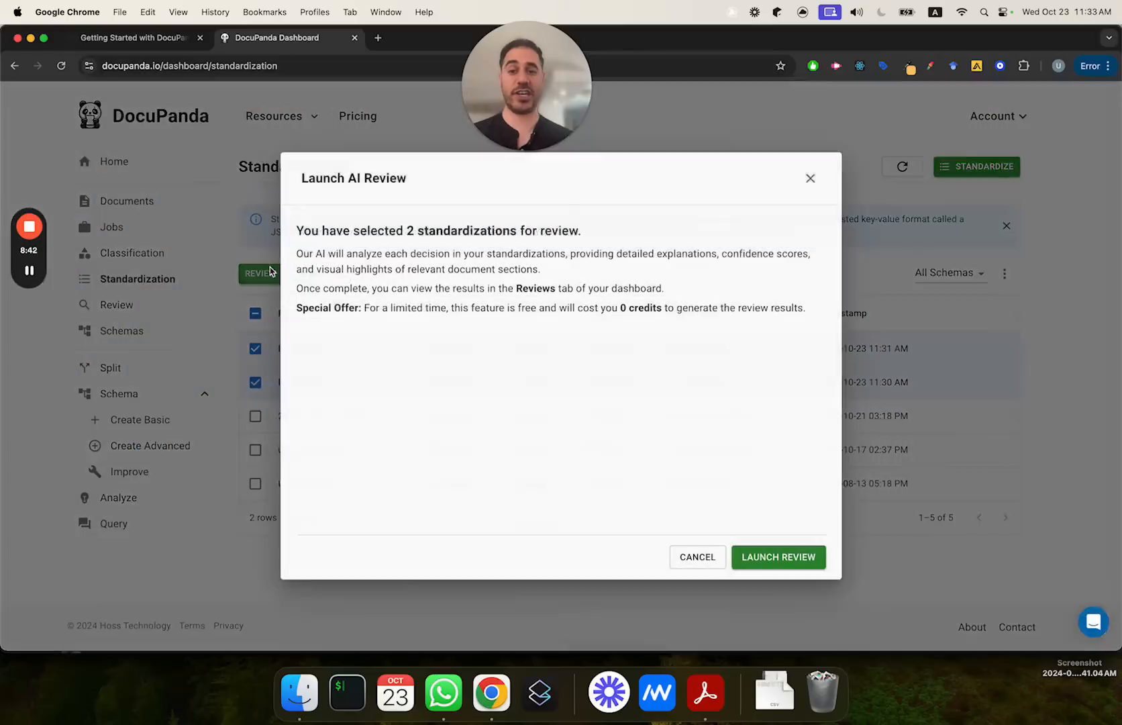
left_click(798, 556)
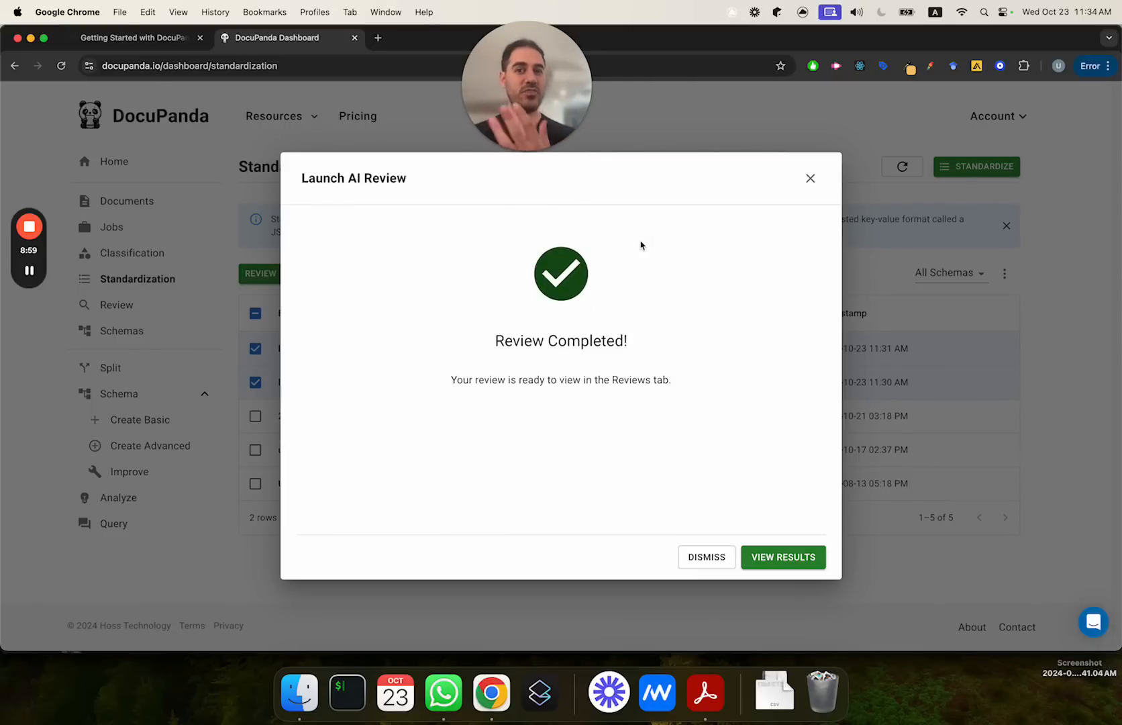
Step: View the review results, page through the list of reviews and refresh it
left_click(796, 560)
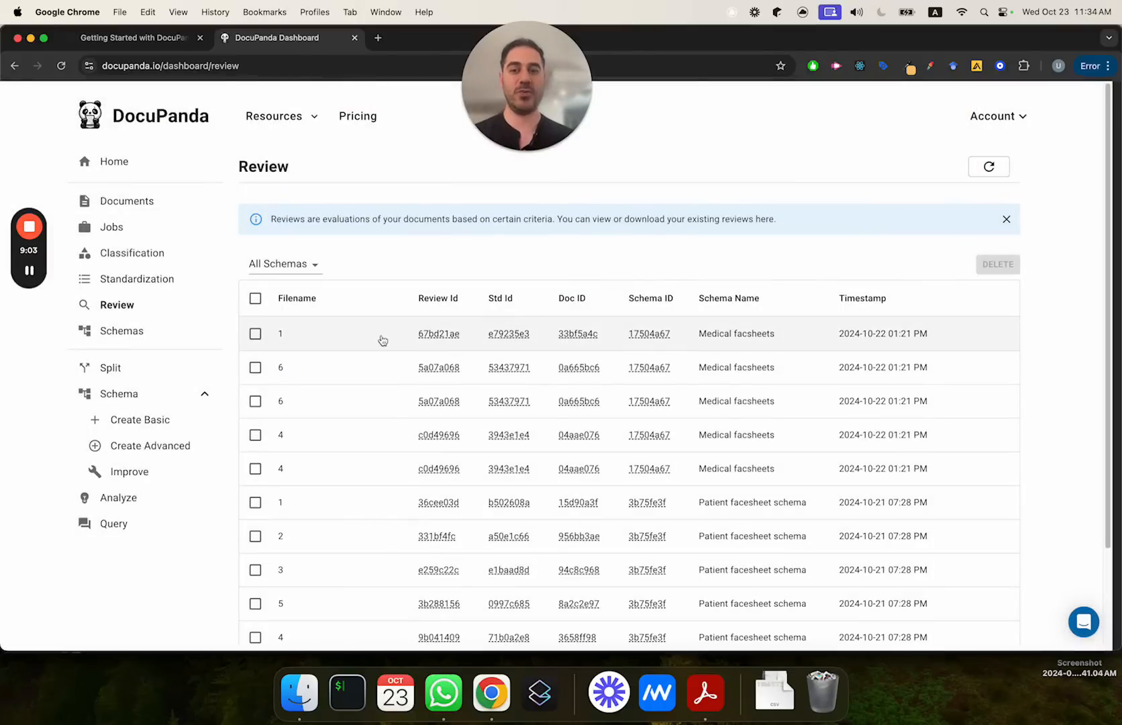
scroll(724, 415, "down", 4)
left_click(1005, 549)
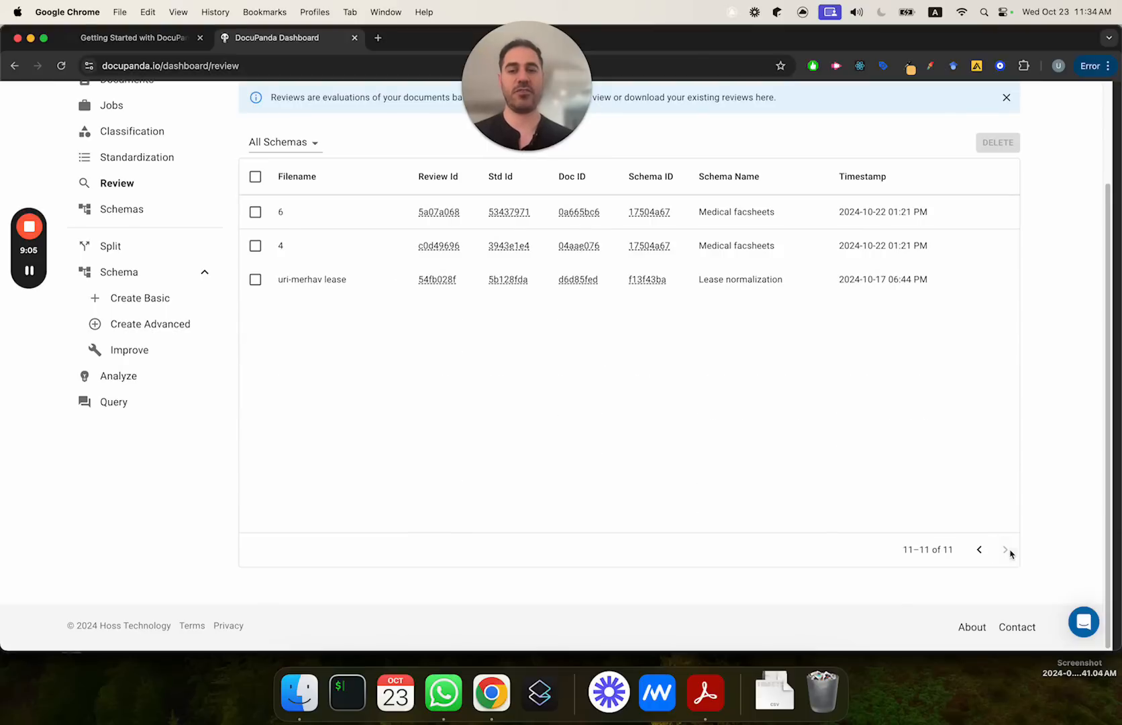
left_click(979, 549)
scroll(980, 510, "up", 4)
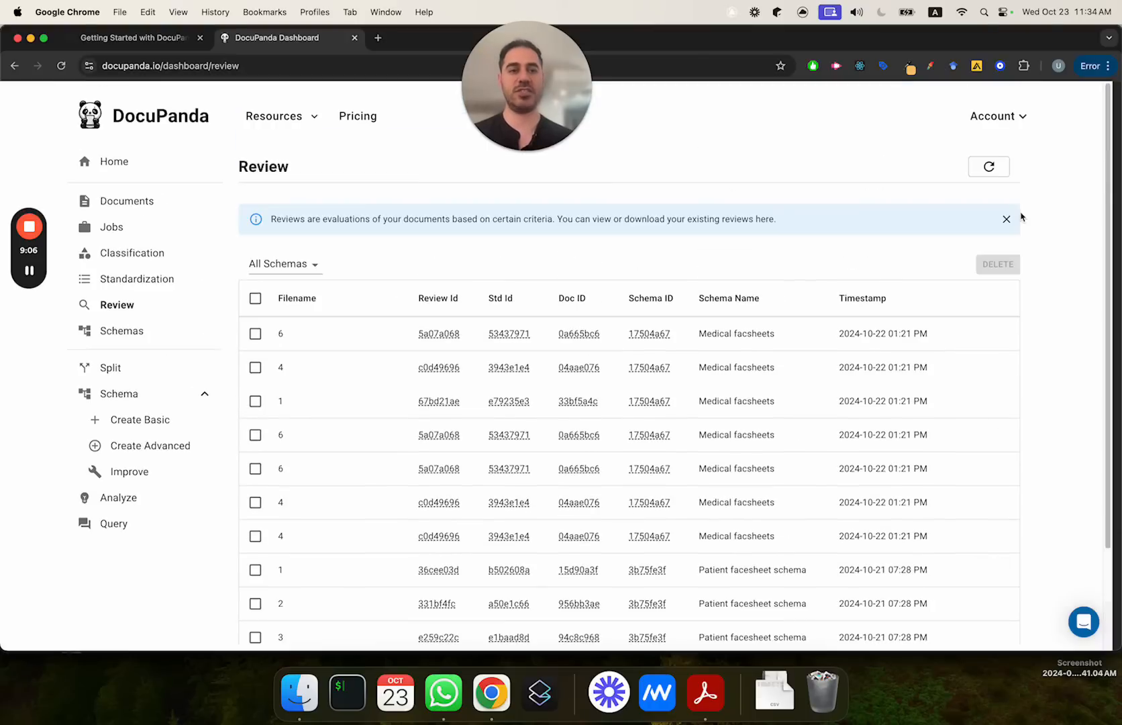
left_click(986, 167)
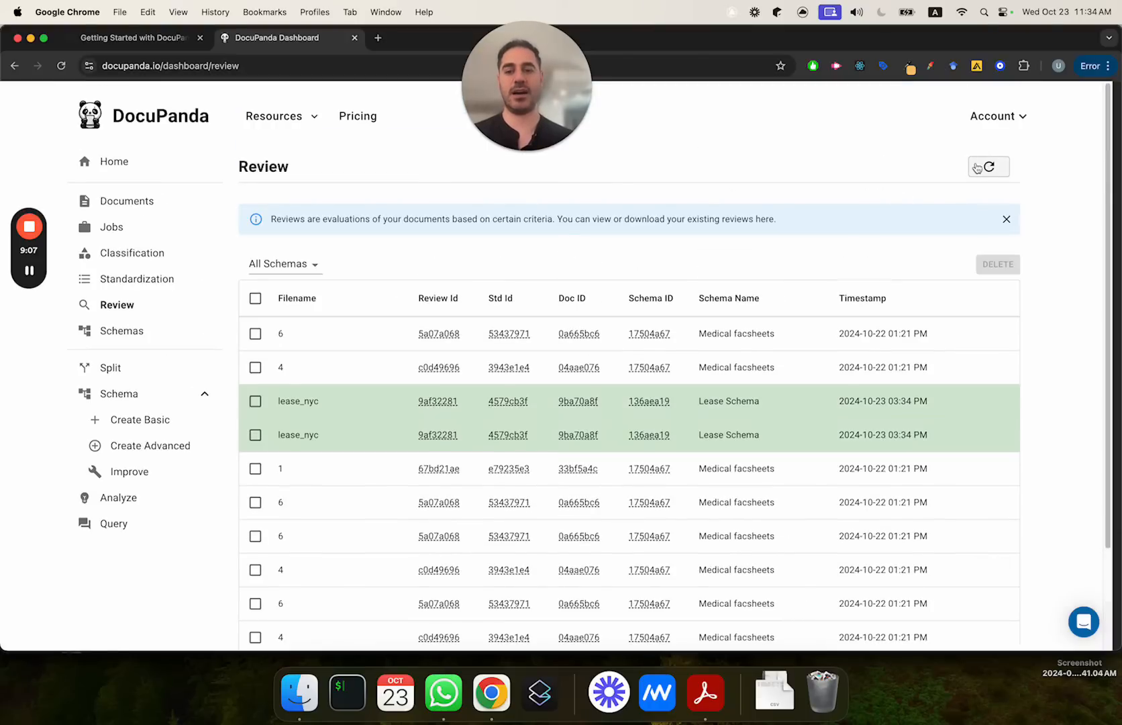
Step: Open the lease_nyc visual review and locate the source passages for the monthly rent amount, move-out date, move-in date and pet policy
left_click(377, 411)
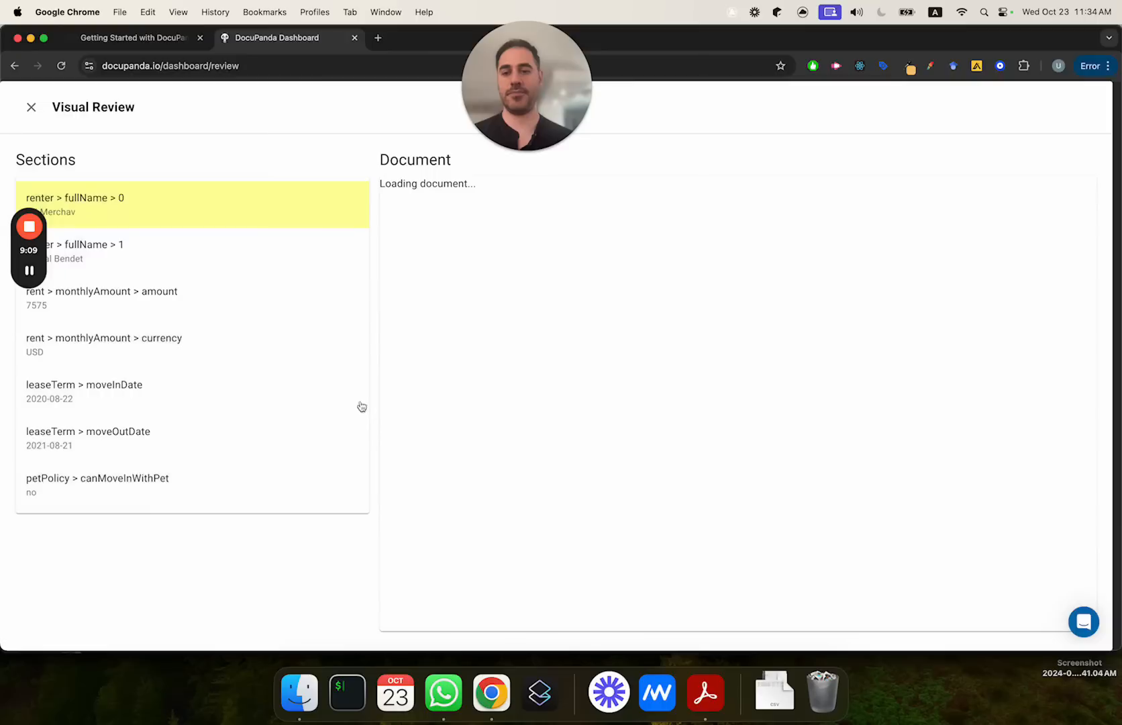
left_click(178, 297)
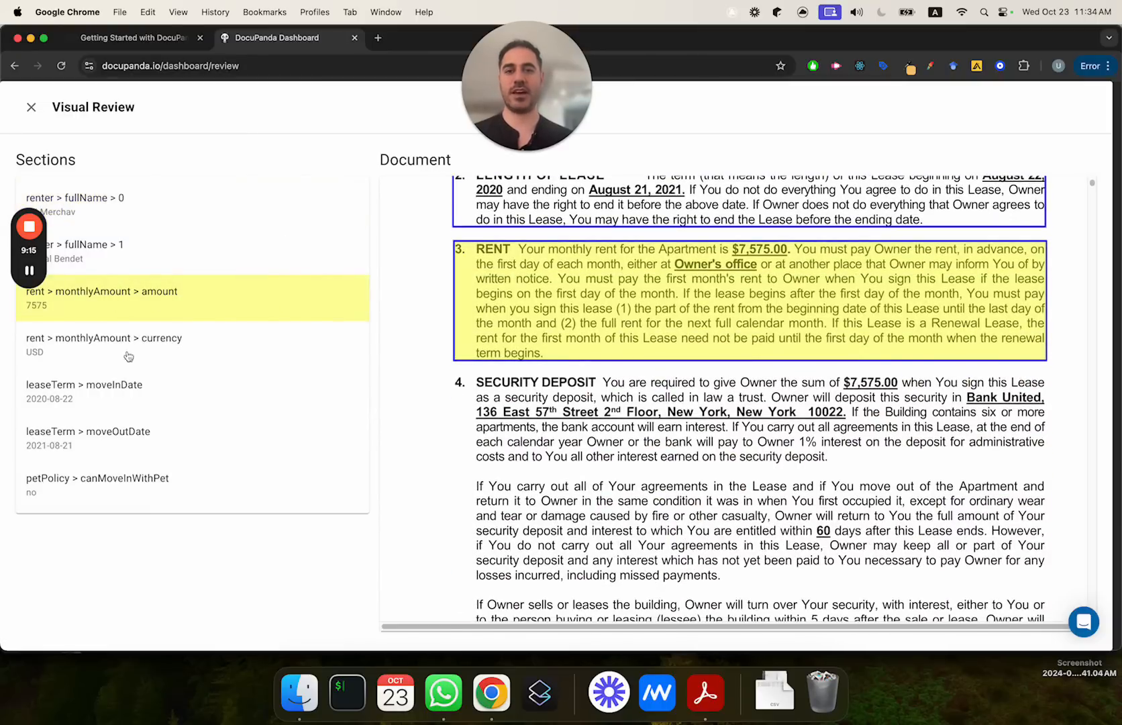
left_click(164, 443)
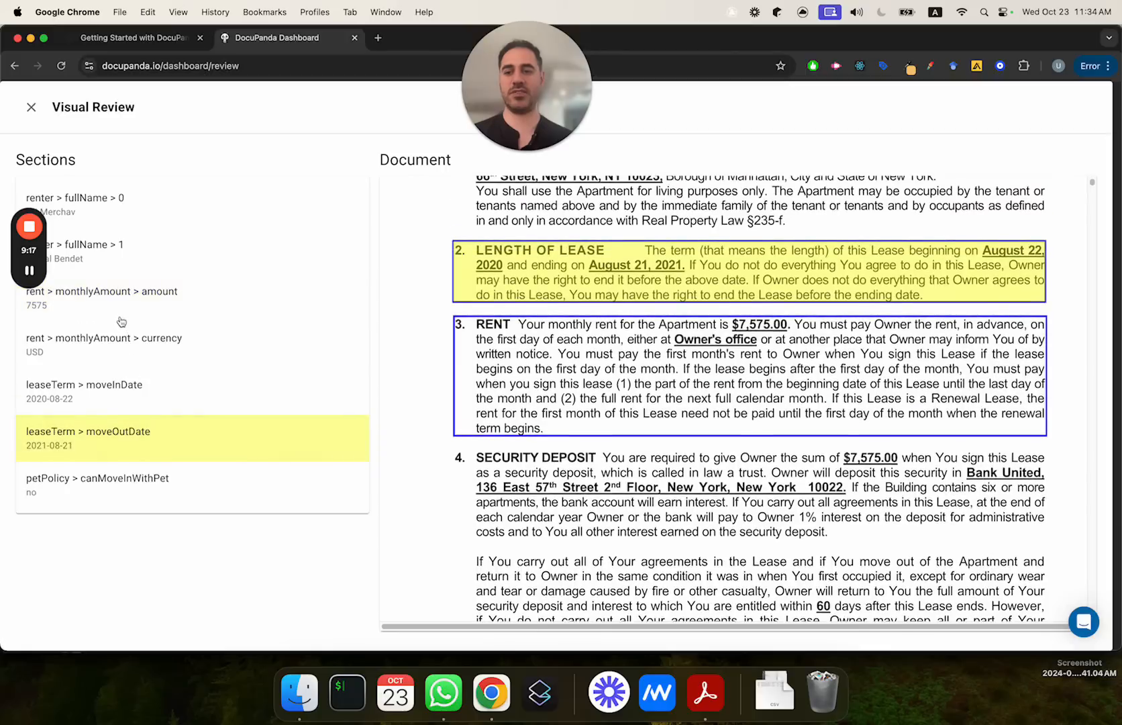
left_click(120, 318)
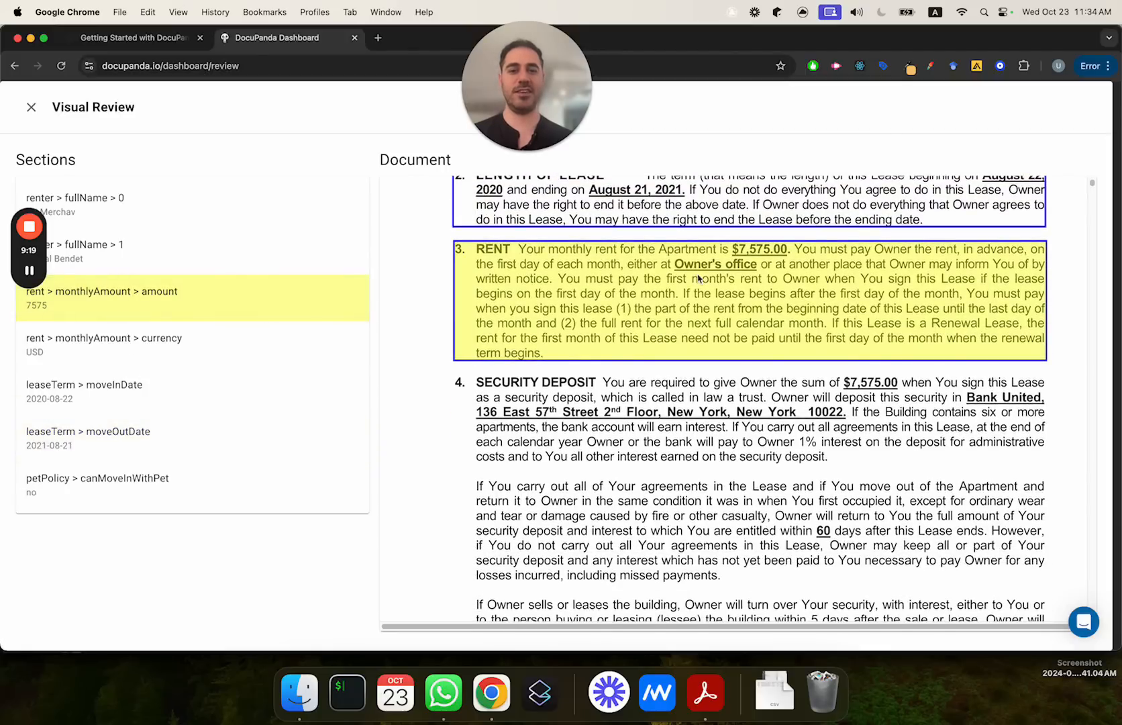
left_click(86, 396)
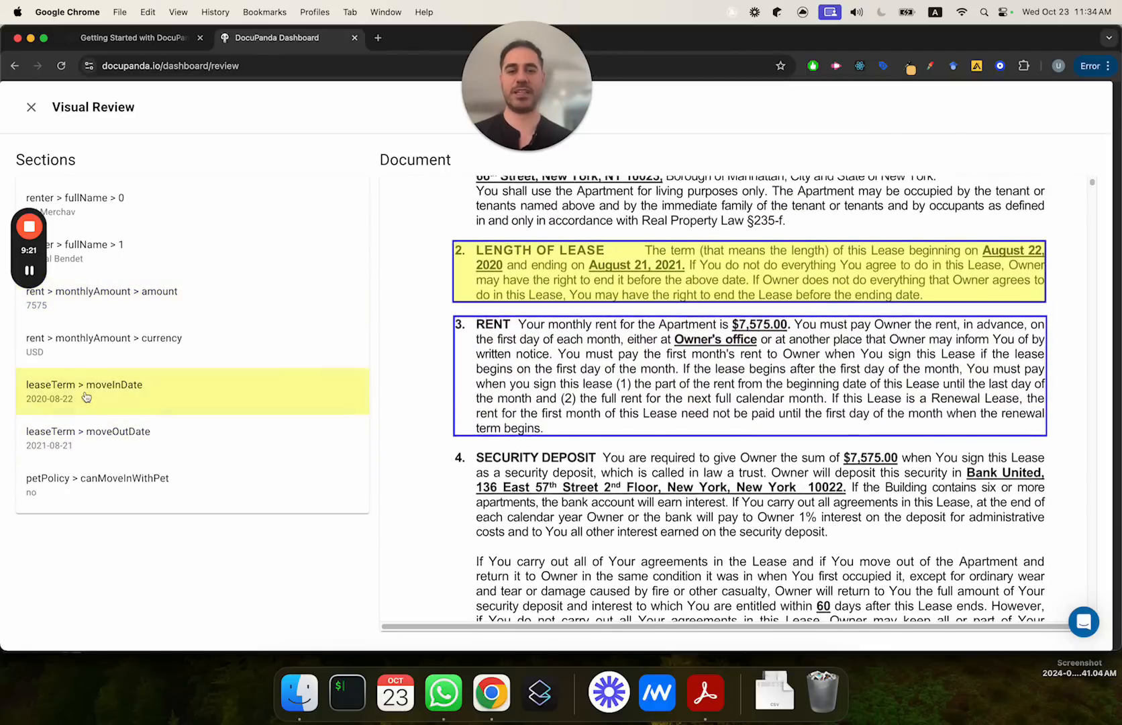
left_click(99, 503)
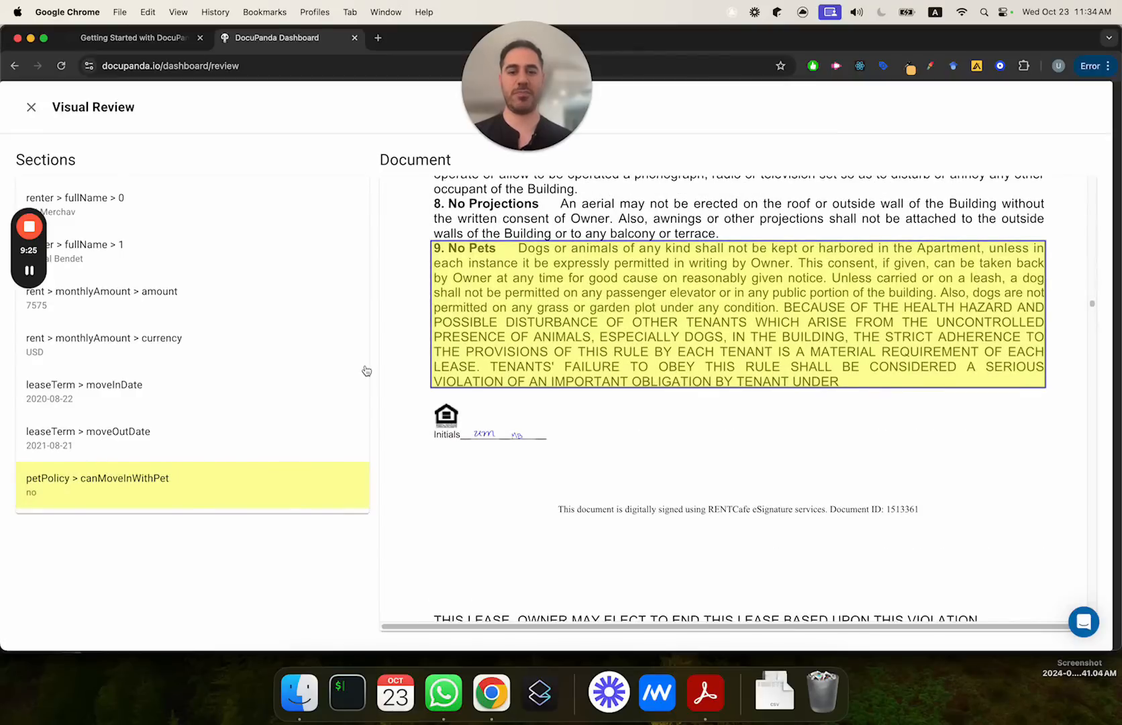
Step: Read the No Pets clause and the surrounding lease pages in the reviewed document
scroll(472, 352, "up", 15)
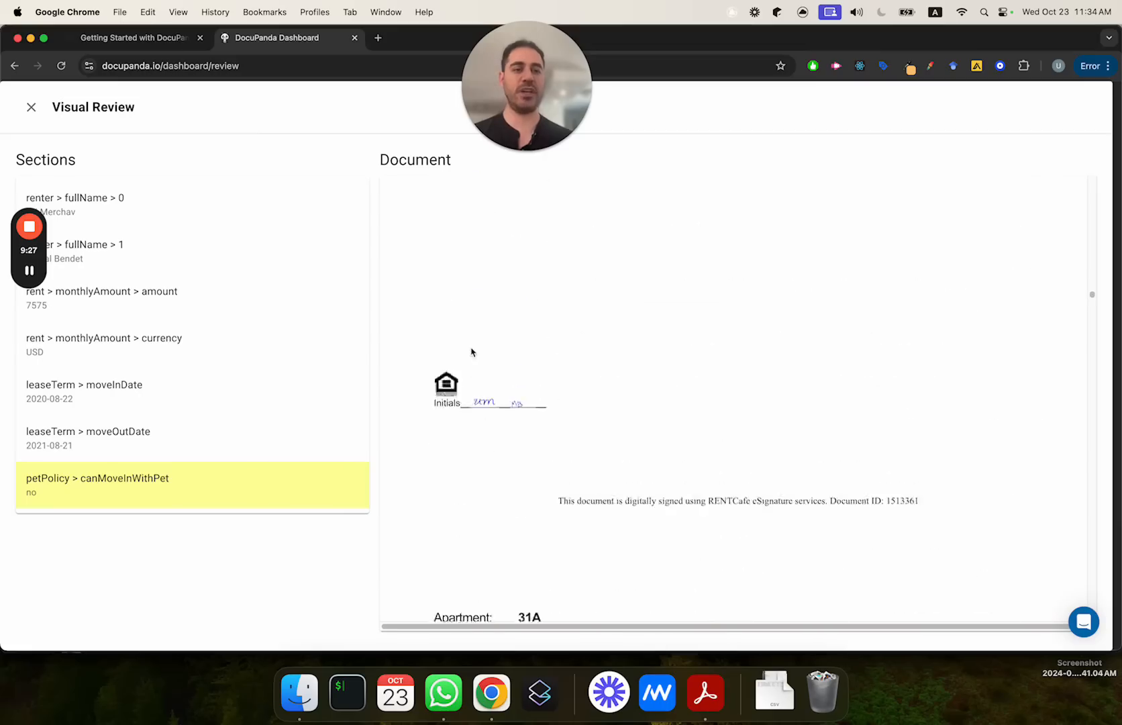
scroll(472, 351, "down", 15)
scroll(471, 351, "up", 7)
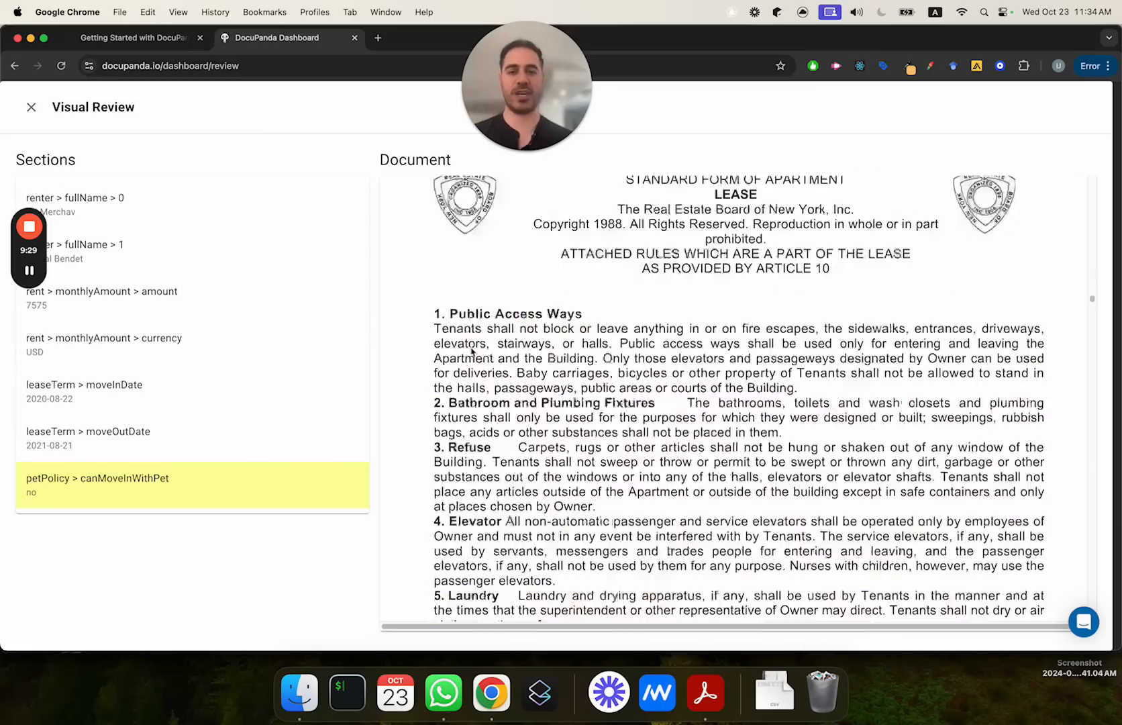
scroll(472, 352, "down", 10)
scroll(498, 316, "up", 2)
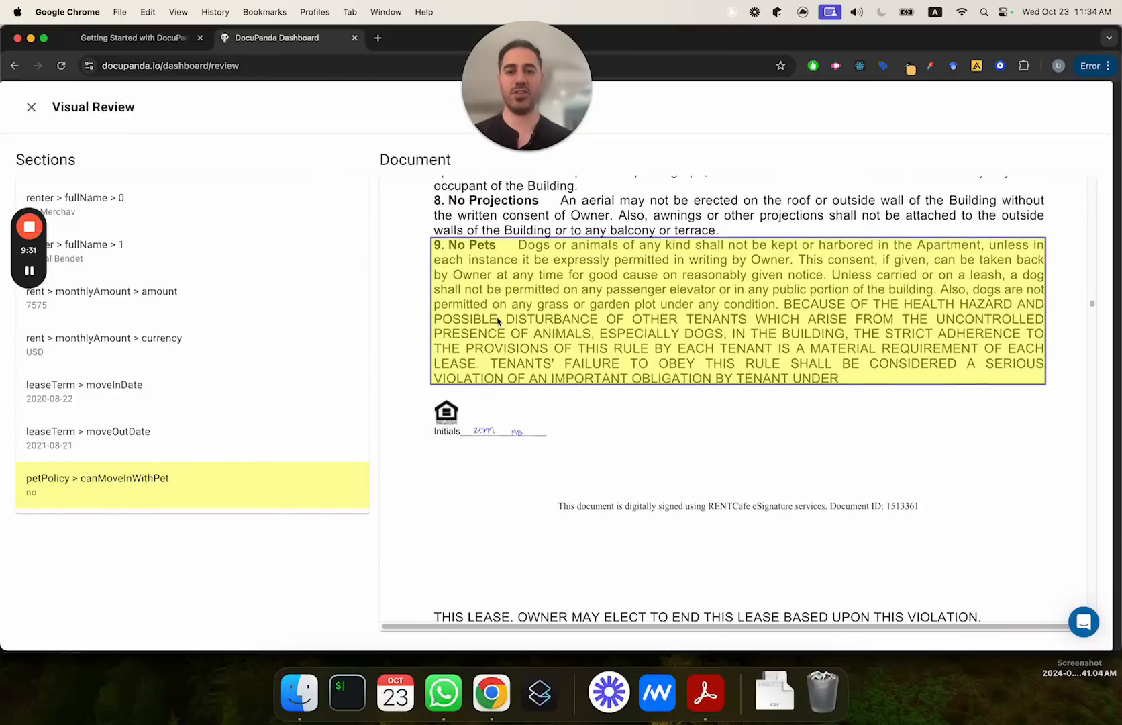
scroll(497, 316, "up", 1)
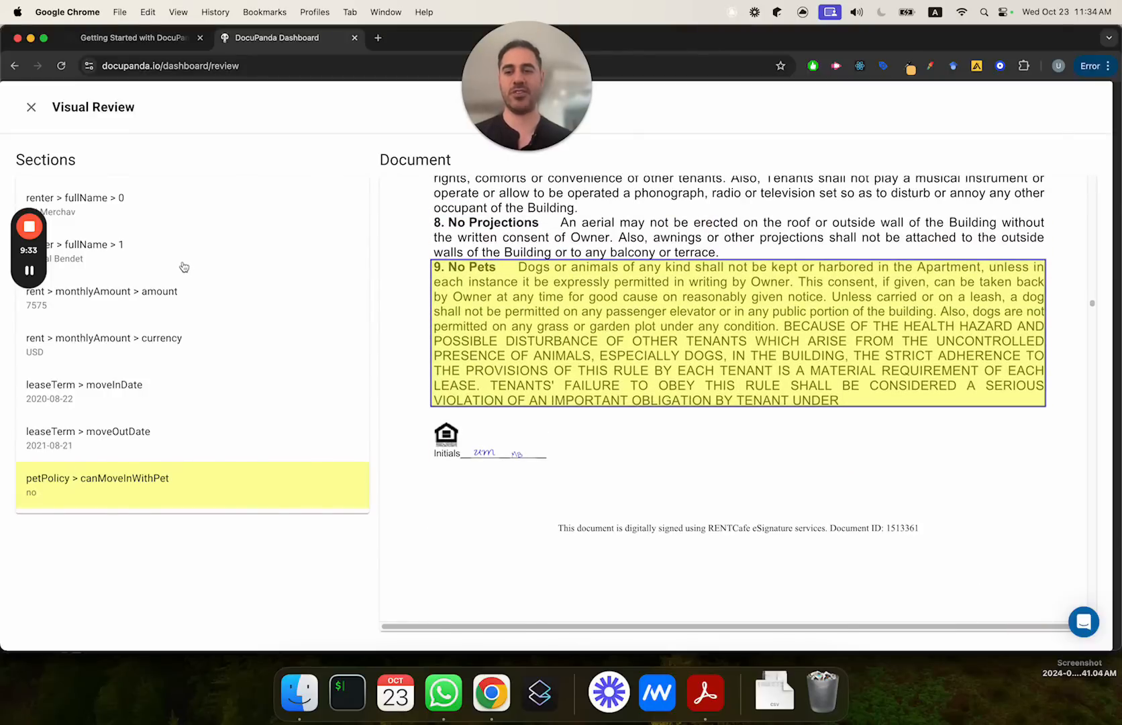
Step: Check the sources of the two renter full names and return to the canMoveInWithPet section
left_click(159, 222)
left_click(142, 253)
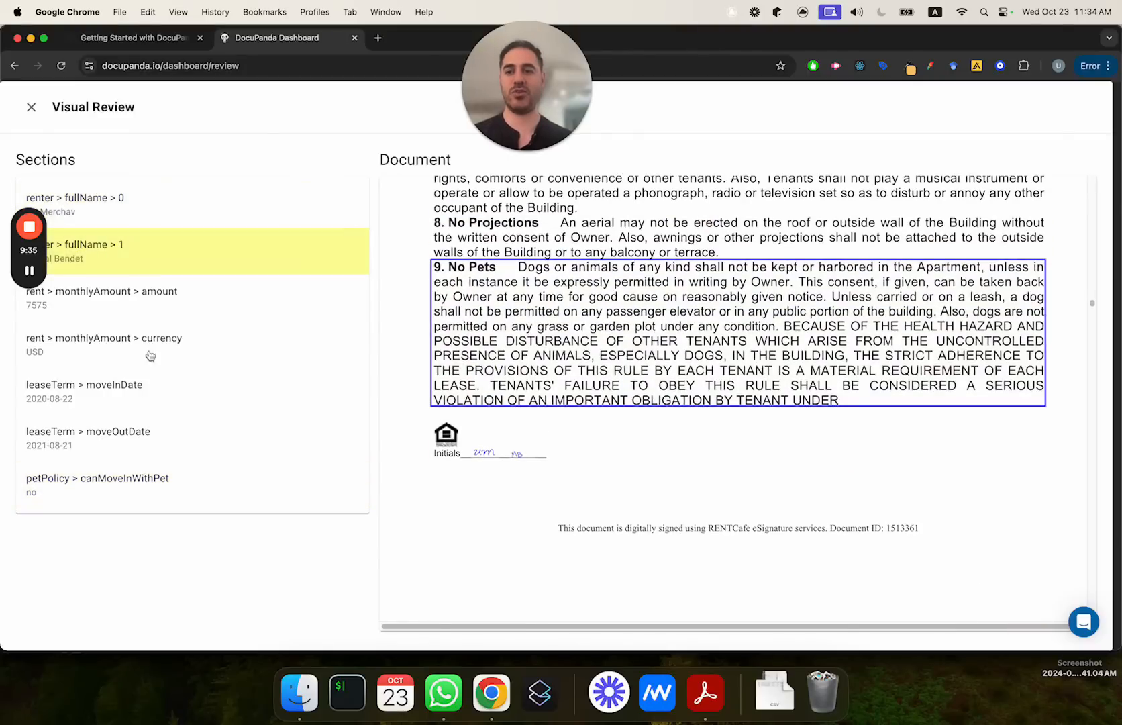
left_click(161, 470)
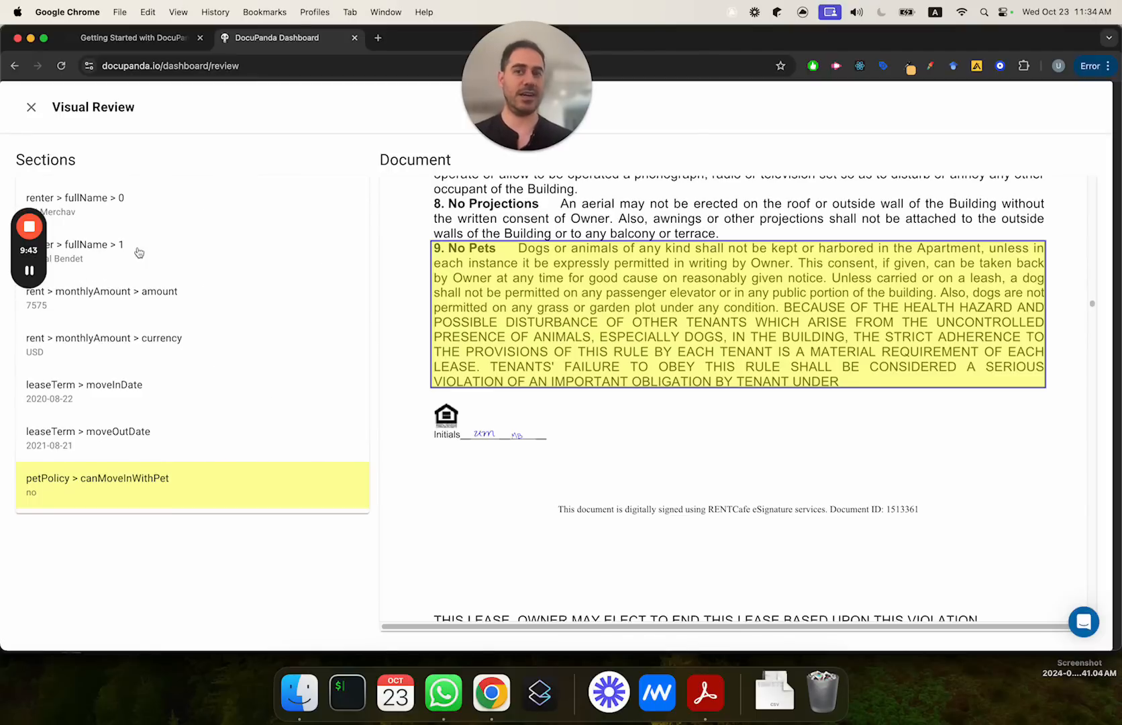
Step: Glance at the Getting Started with DocuPanda guide, return to the dashboard and close the visual review
left_click(146, 43)
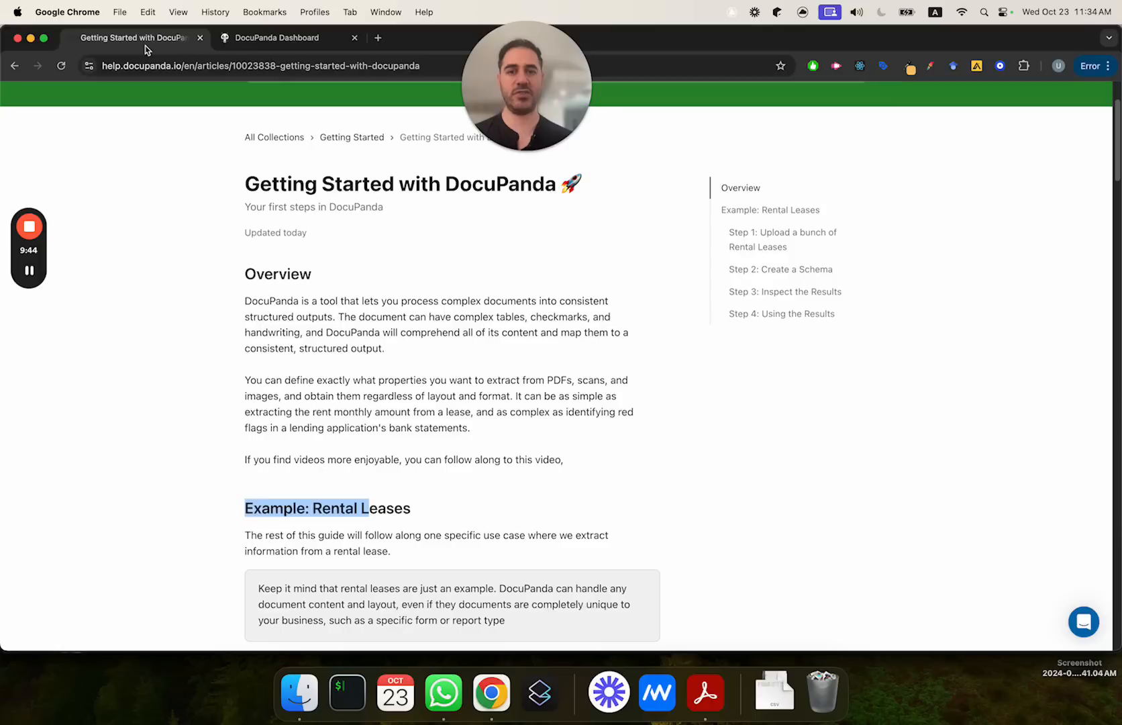
left_click(269, 46)
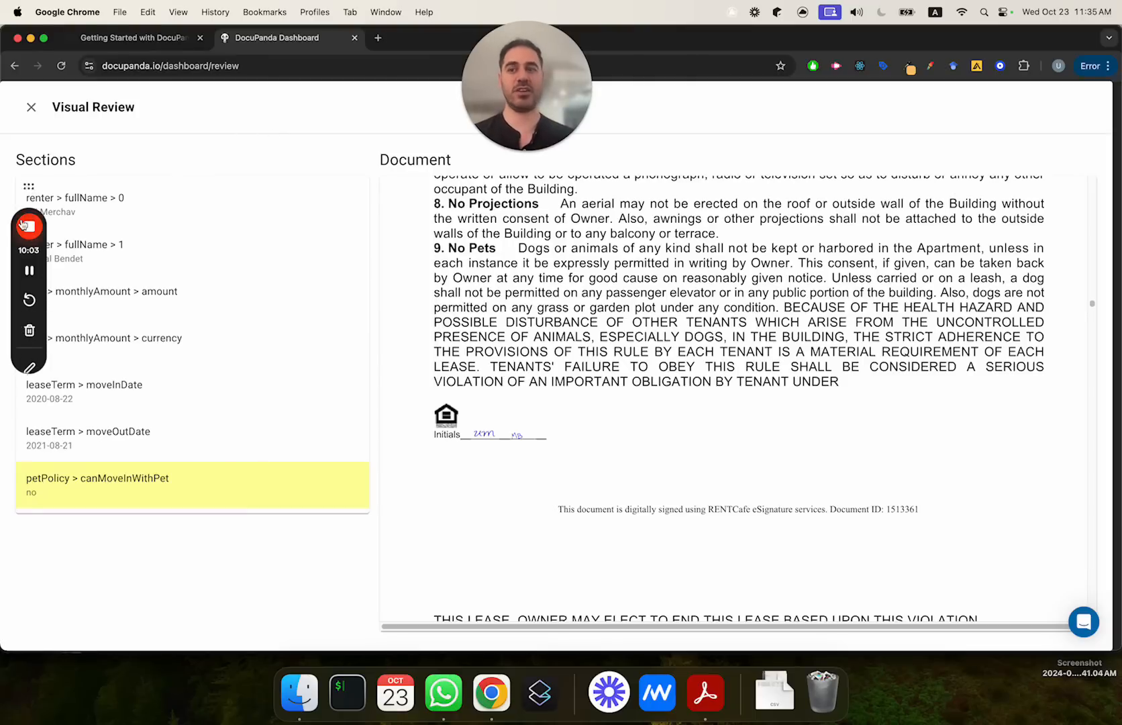
left_click(32, 108)
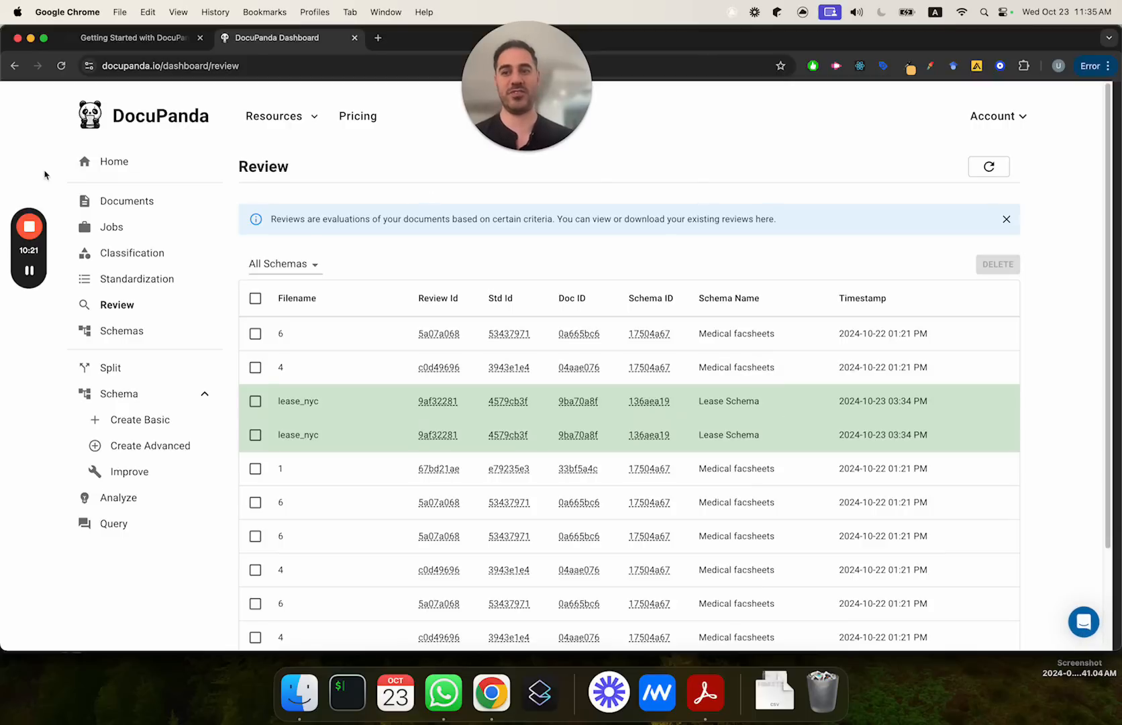
mouse_move(20, 220)
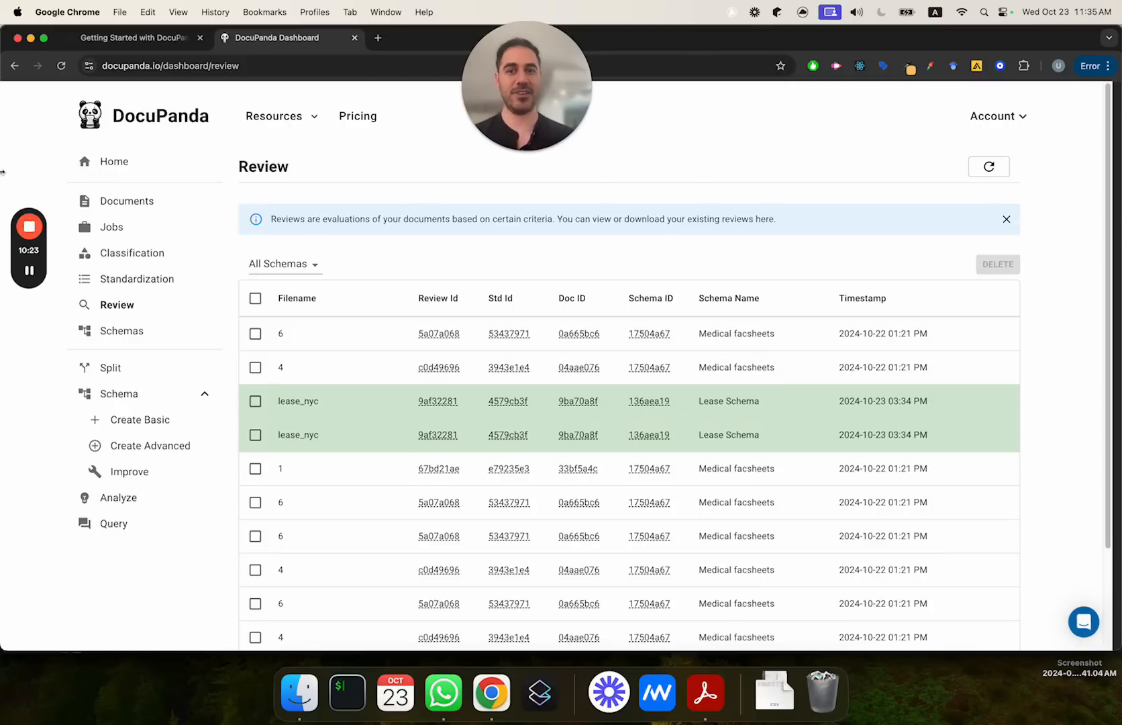